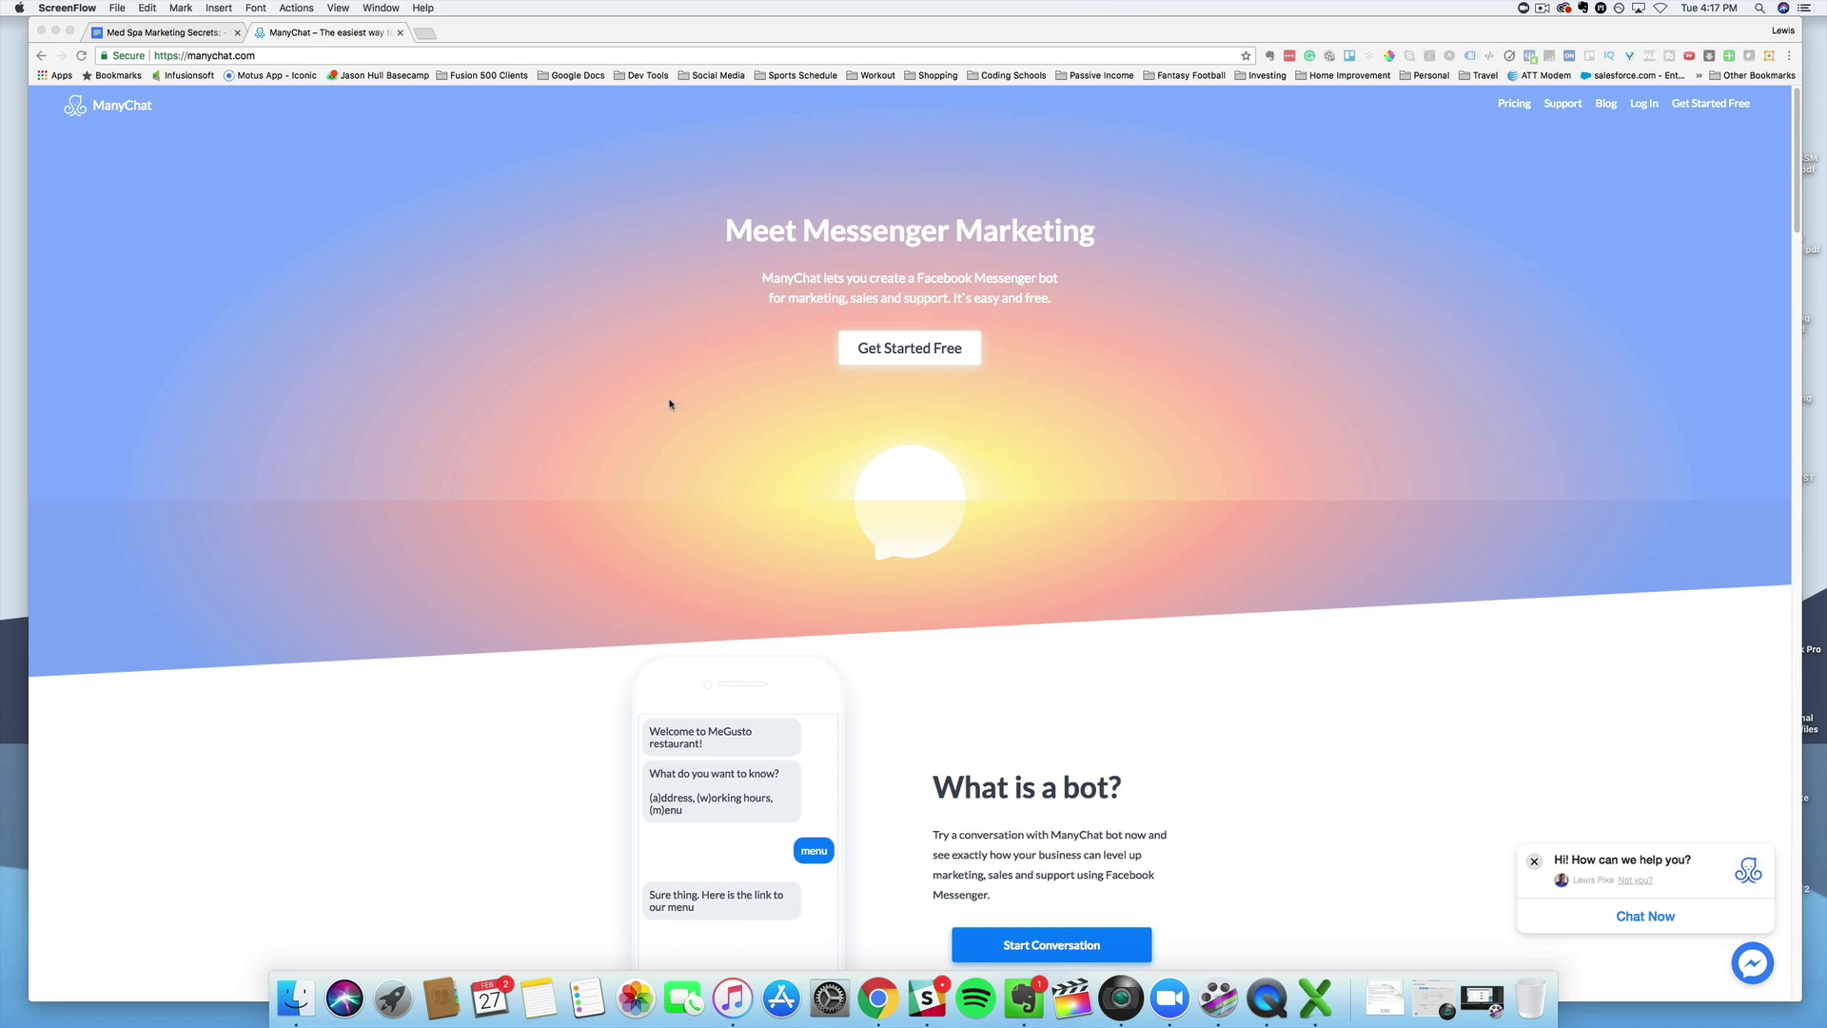
Get started with ManyChat for free by signing in with Facebook
left_click(926, 348)
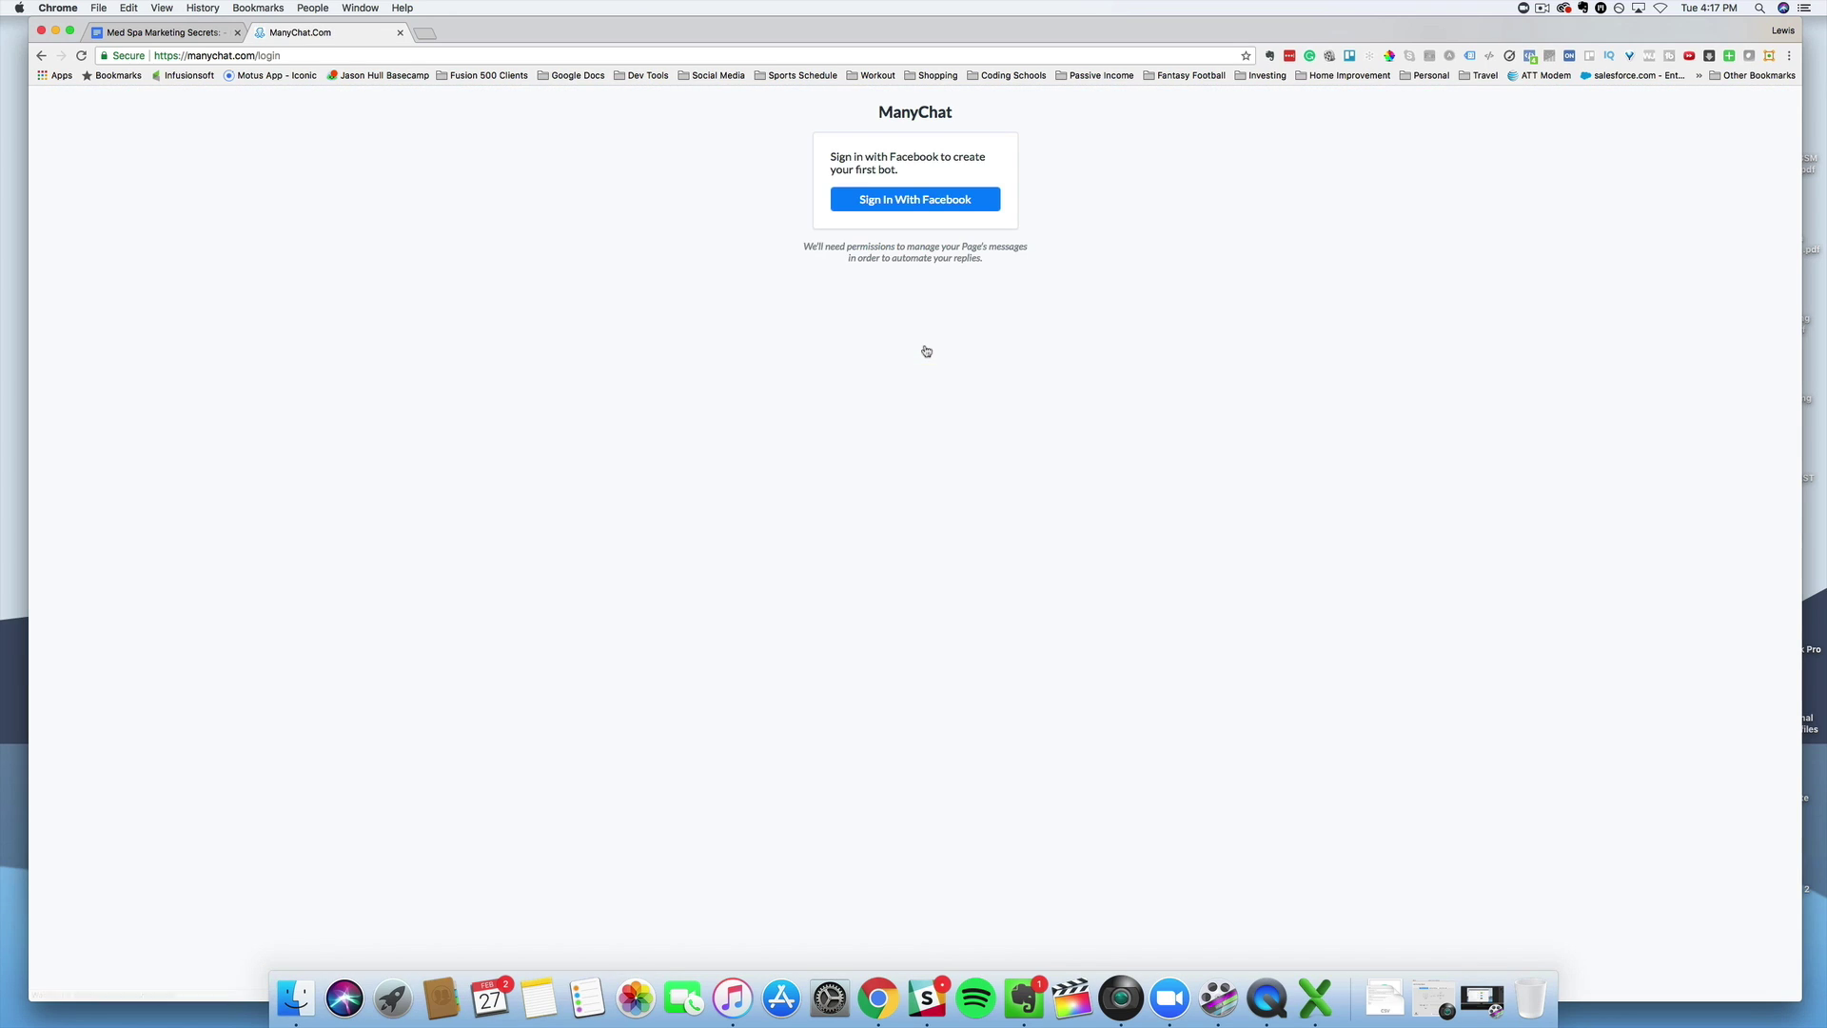
left_click(912, 202)
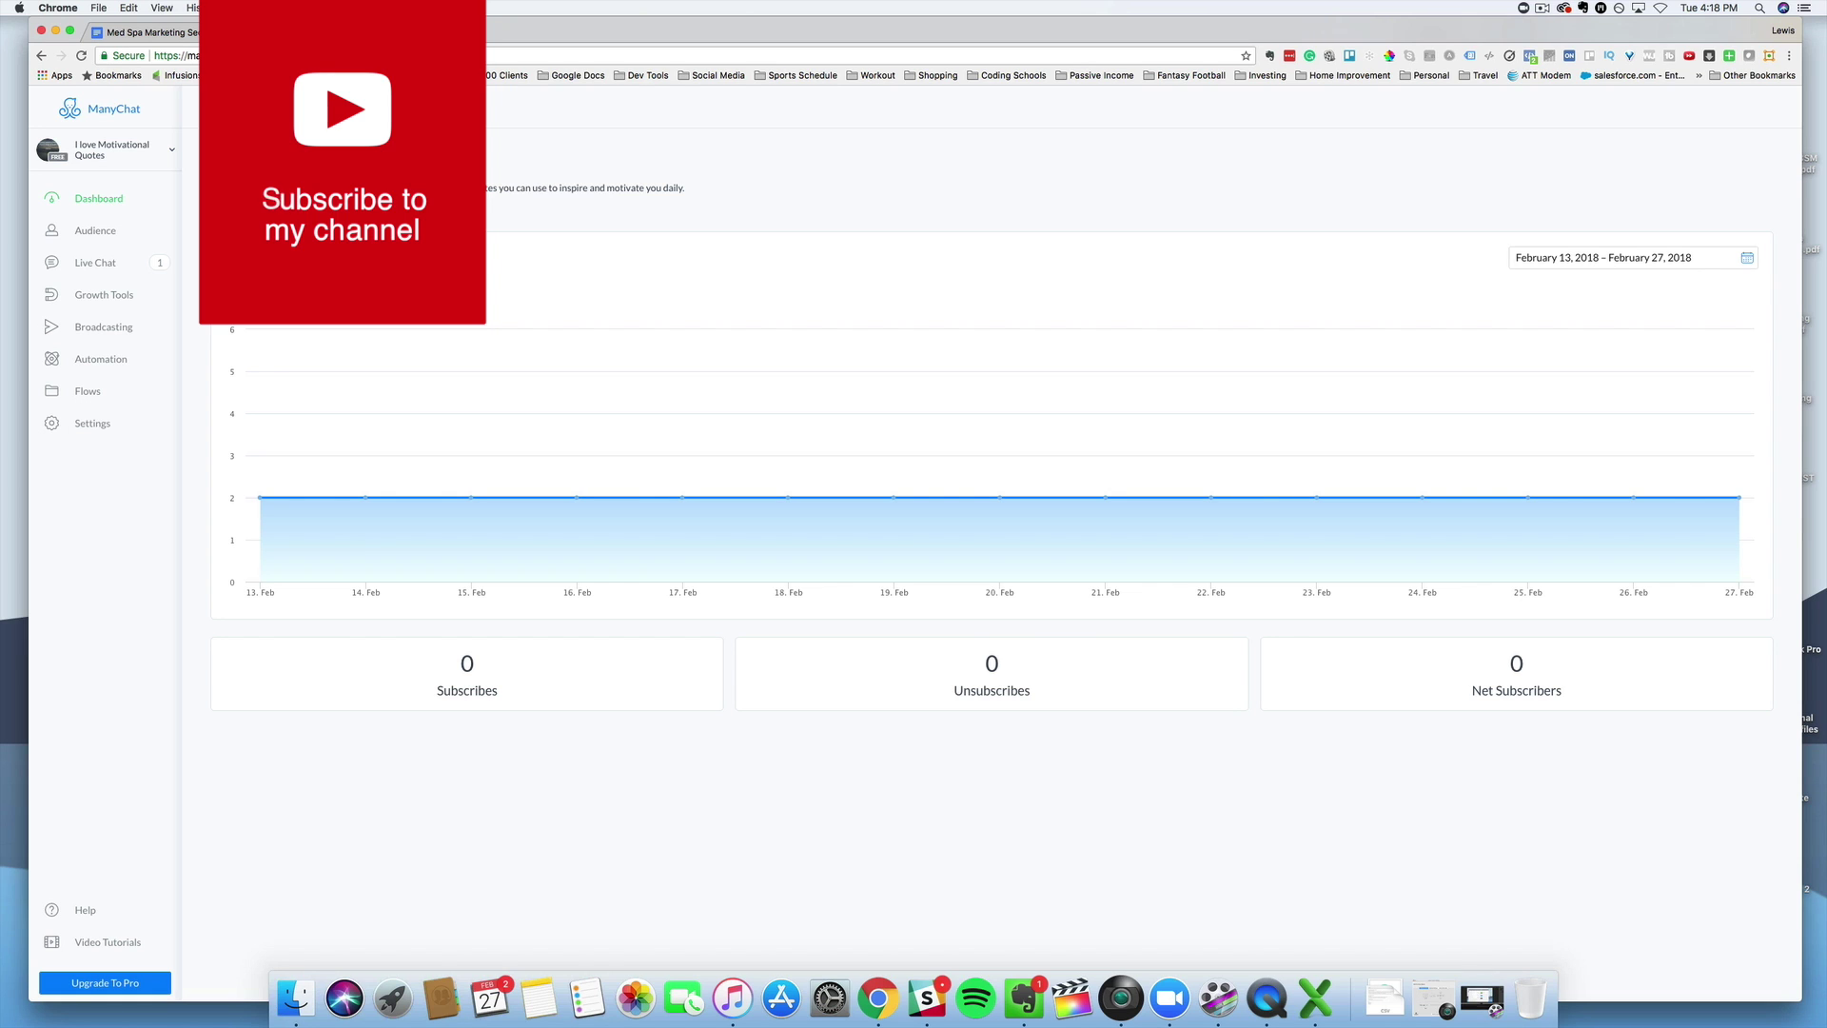
View the I love Motivational Quotes page's Messenger conversation from its m.me link, and close it
left_click(366, 201)
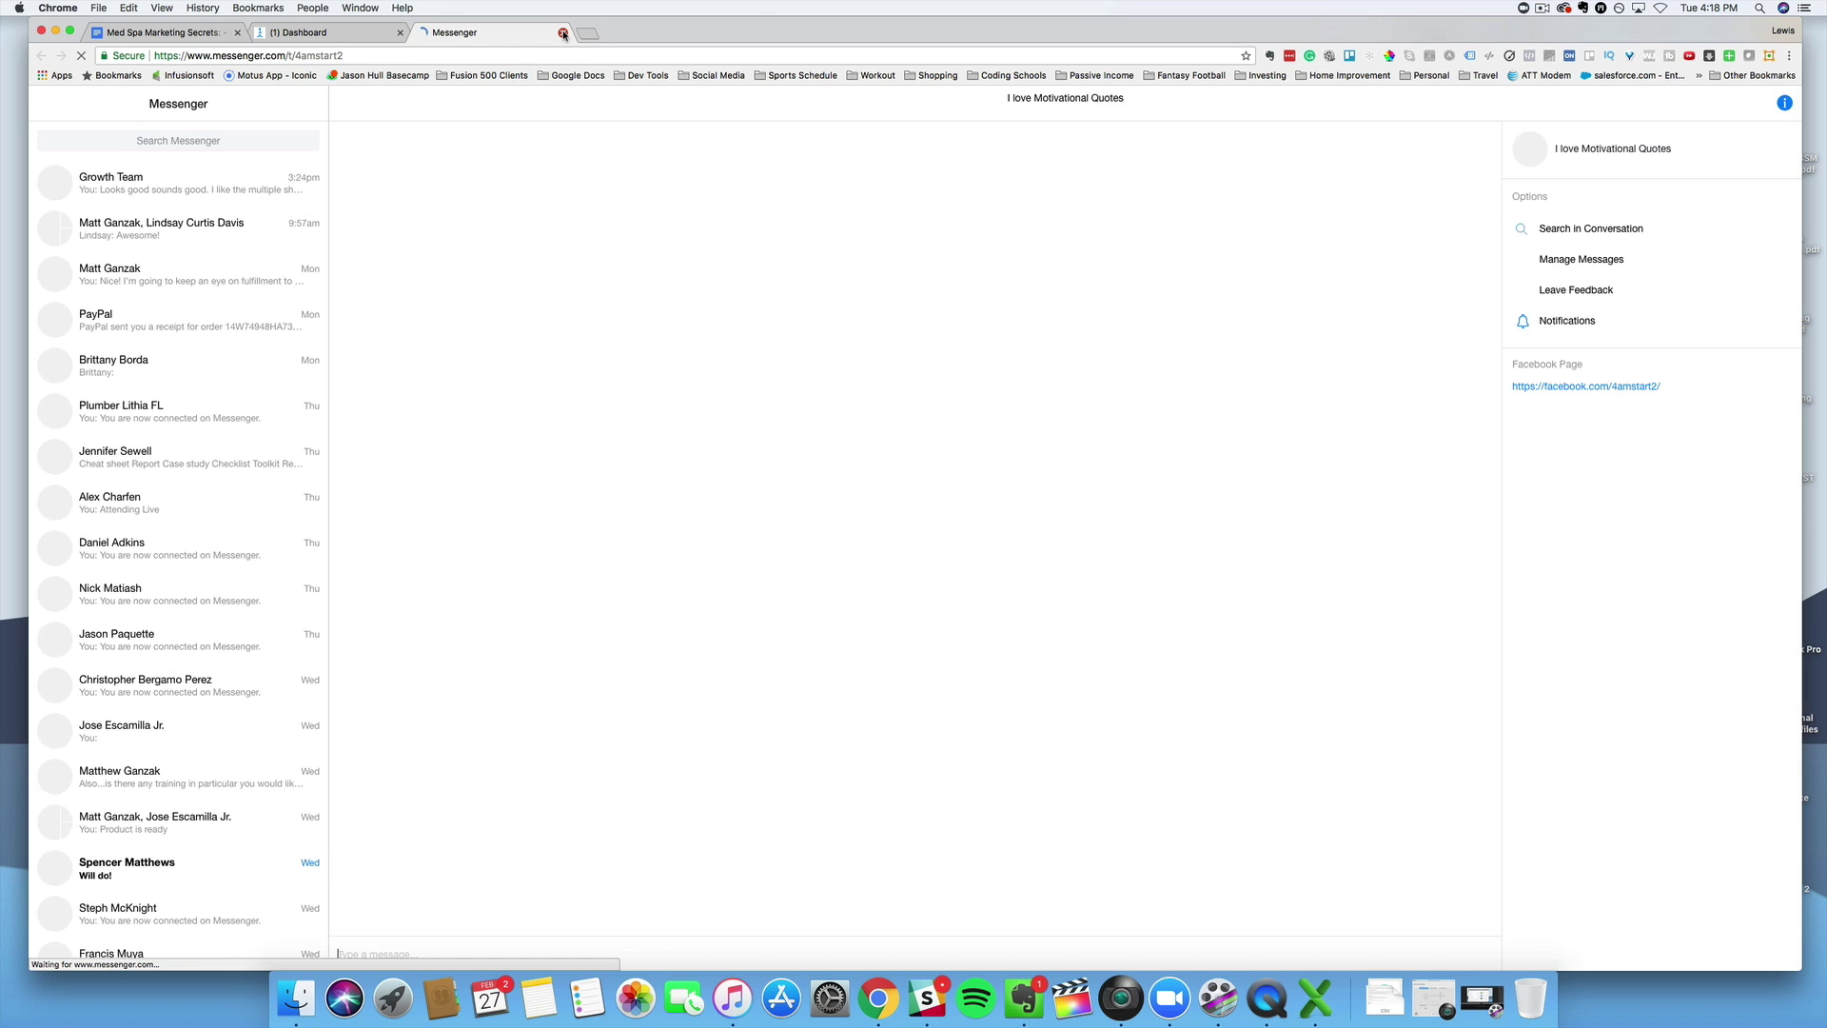
left_click(563, 34)
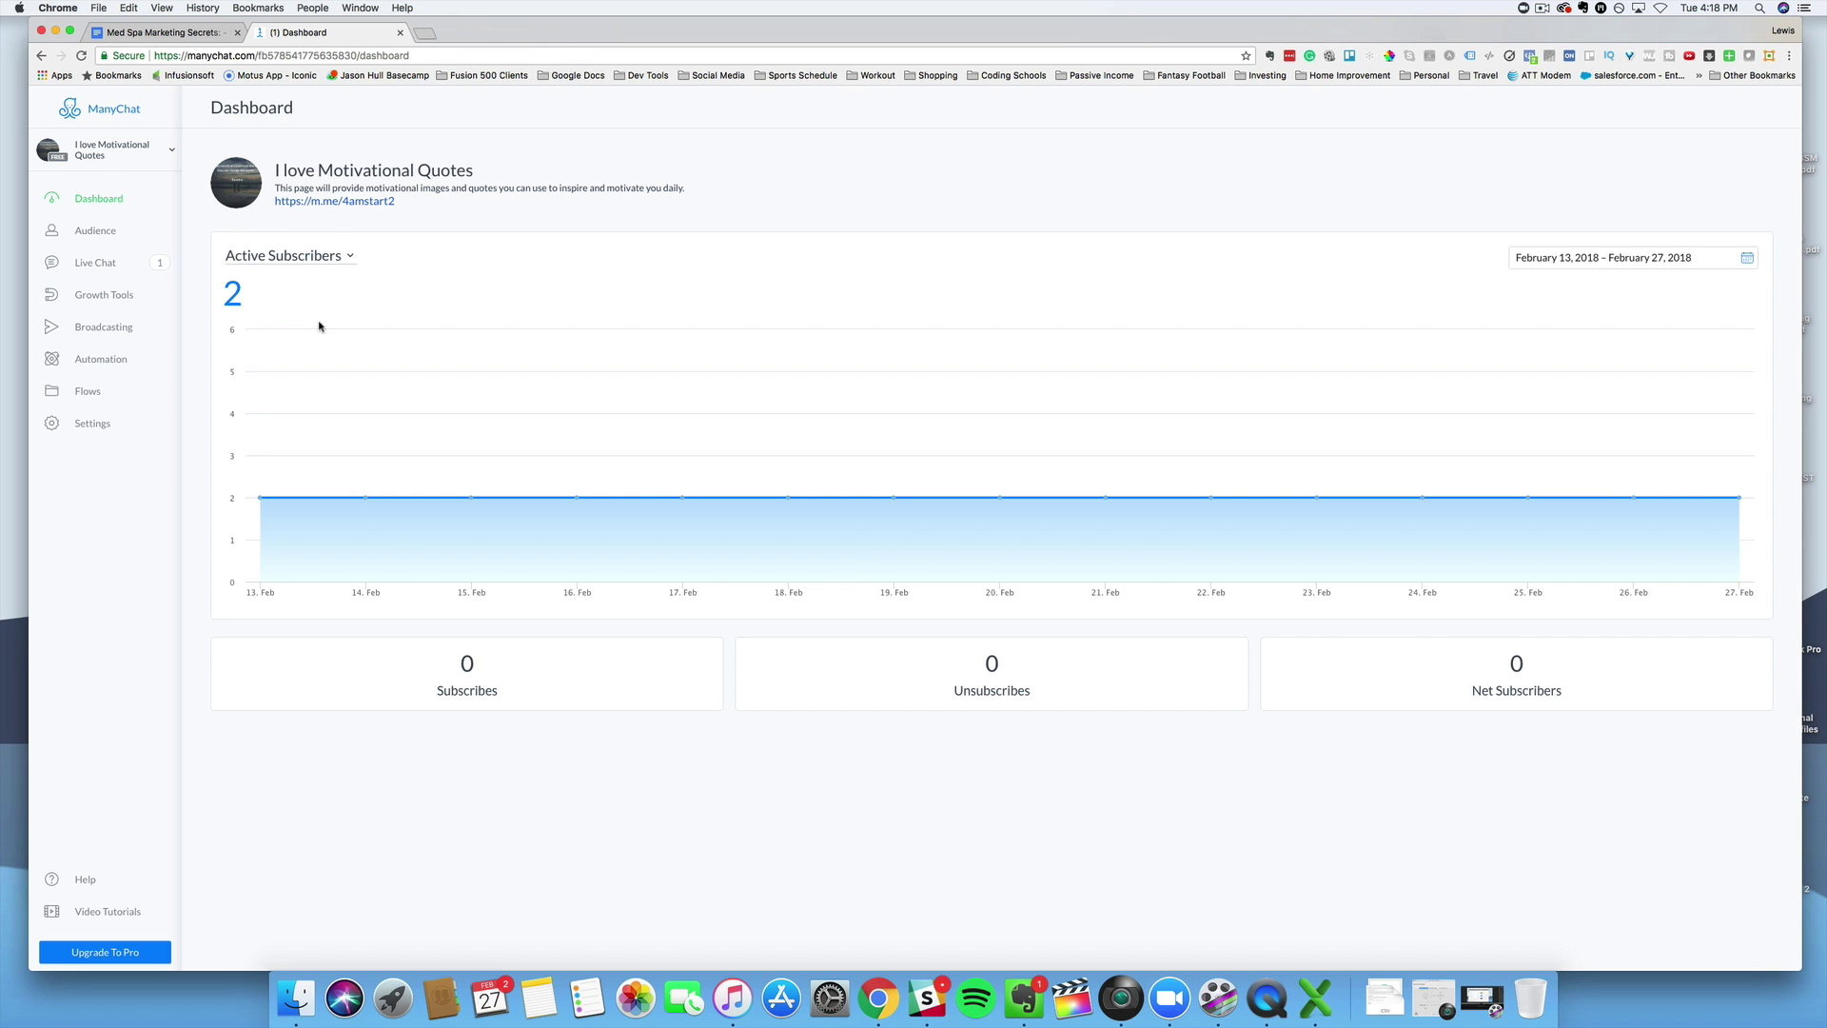
Switch to the Enough With Debt page and open its automated Welcome Message for editing
left_click(159, 153)
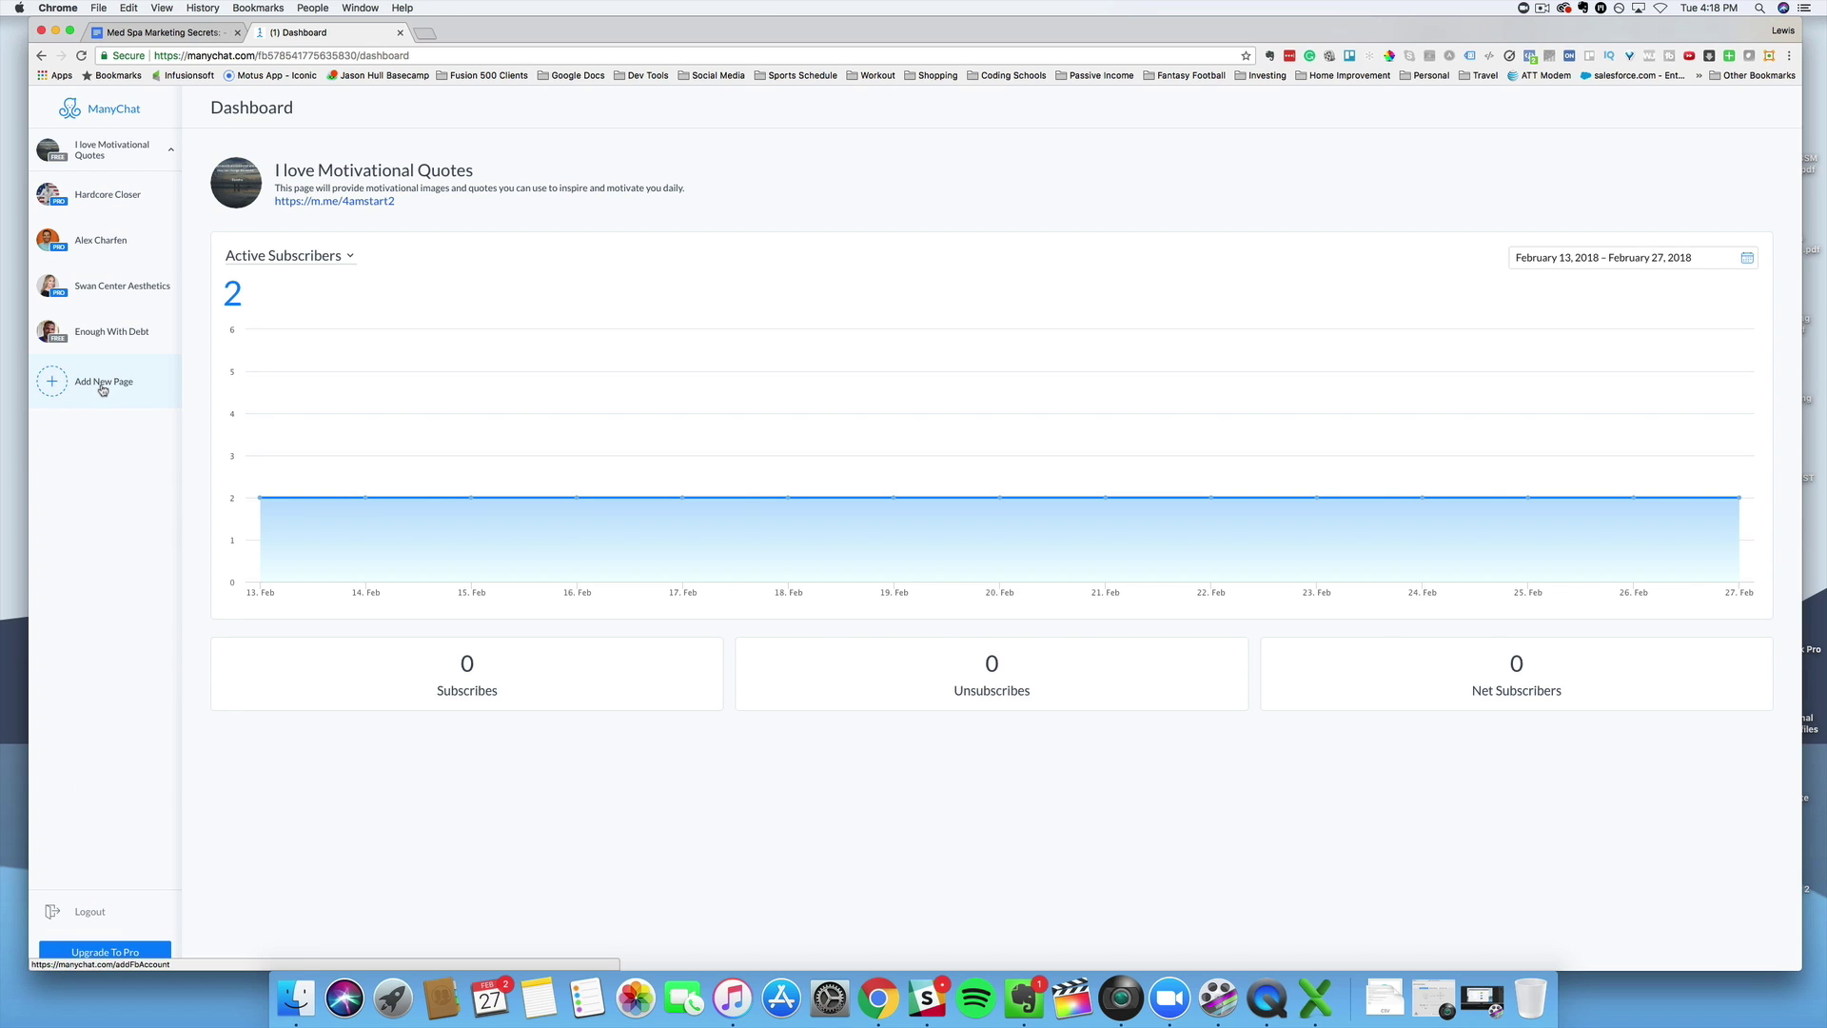
left_click(114, 339)
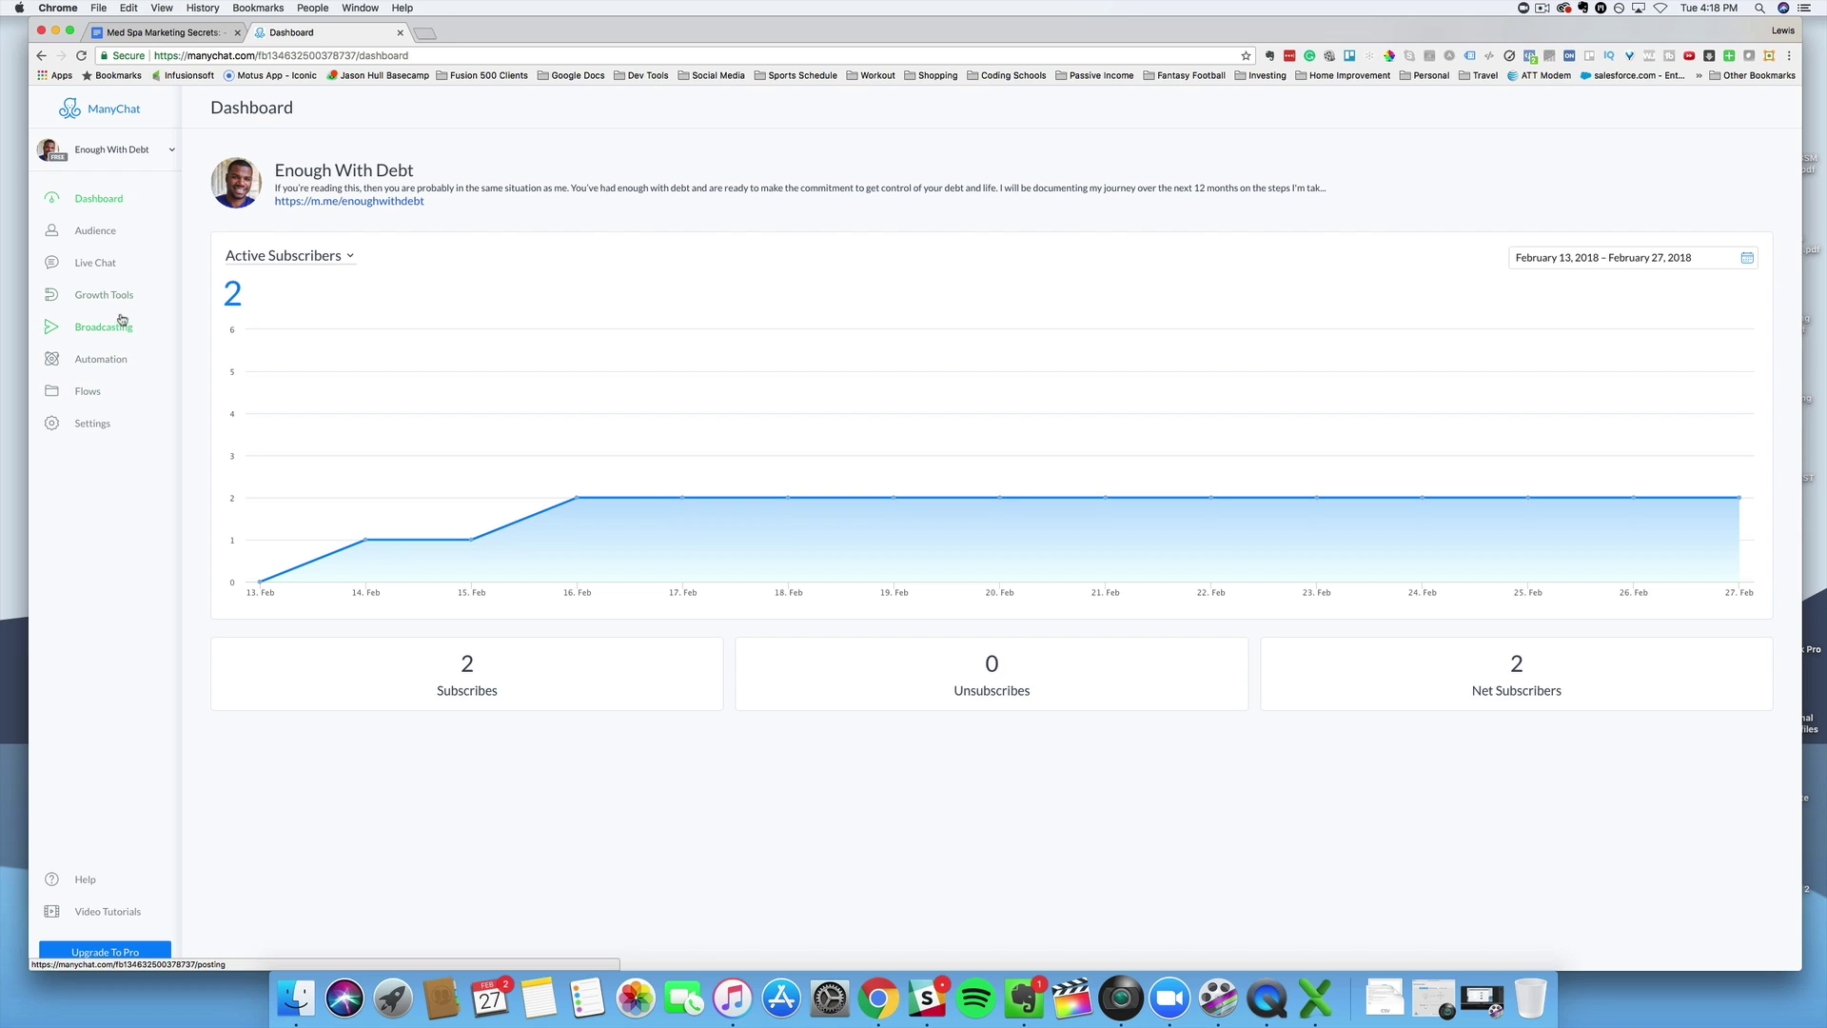
left_click(103, 361)
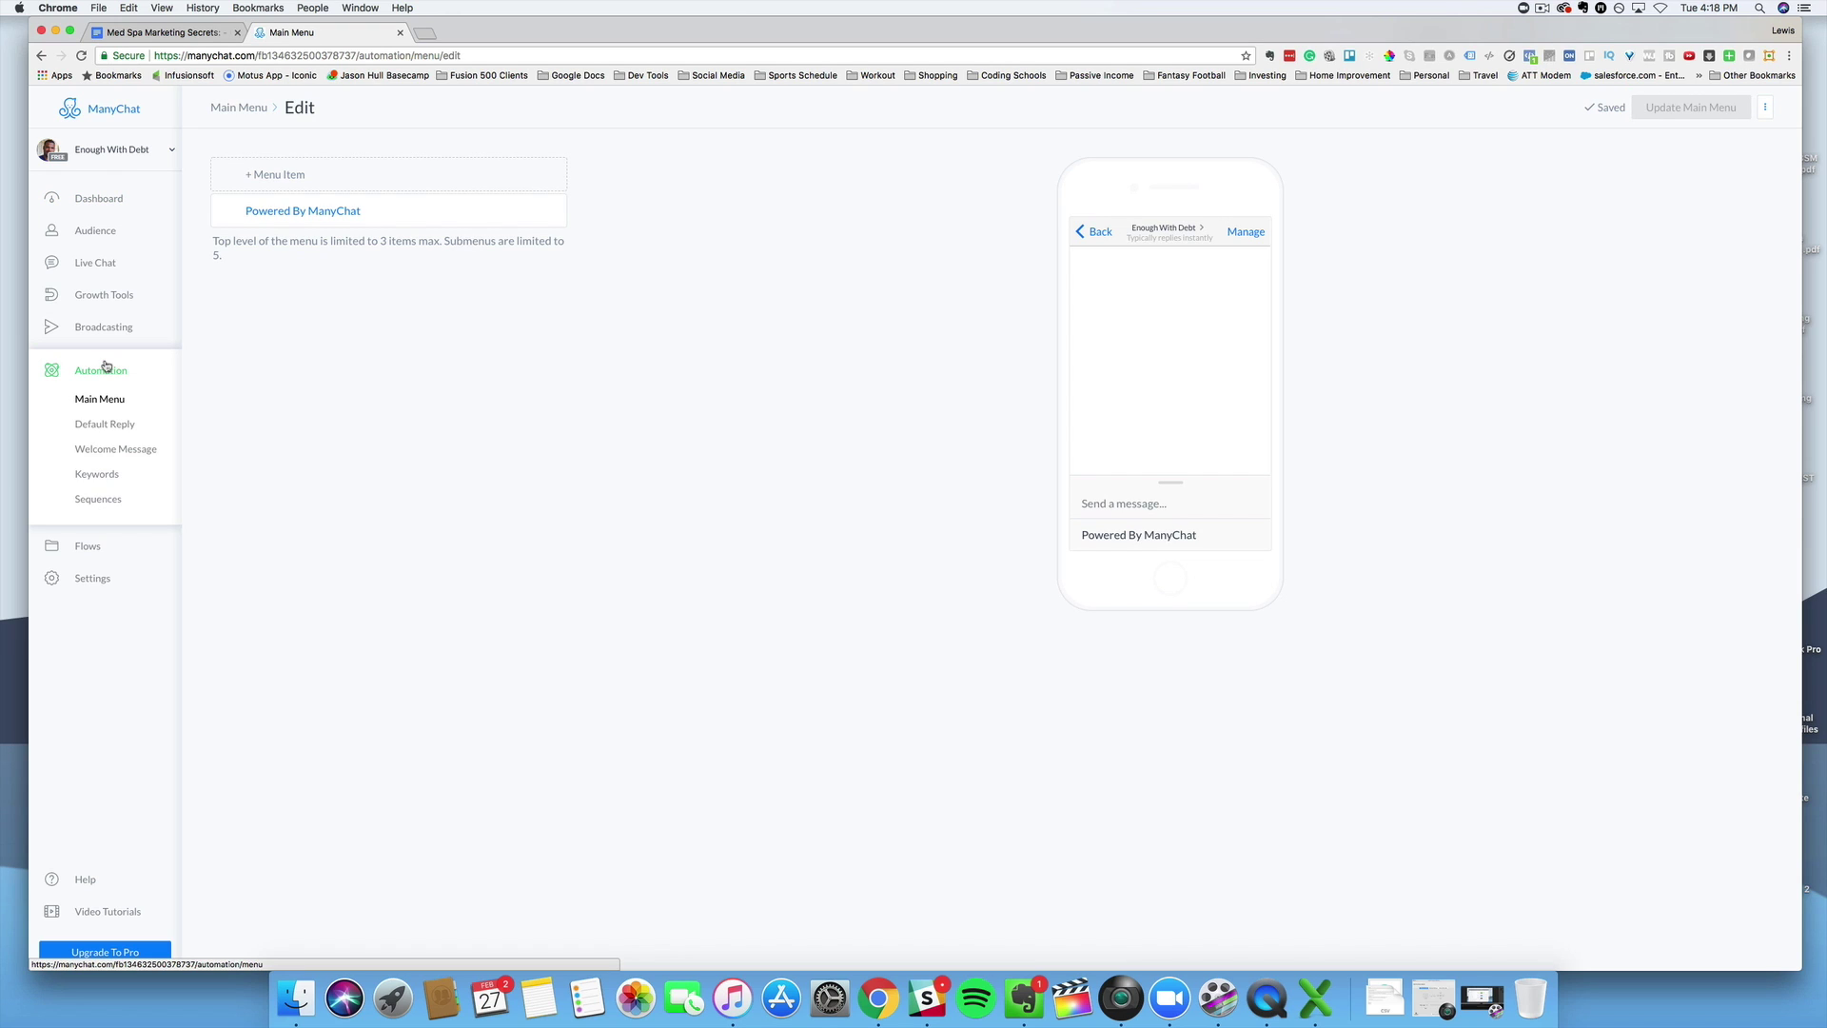
left_click(134, 451)
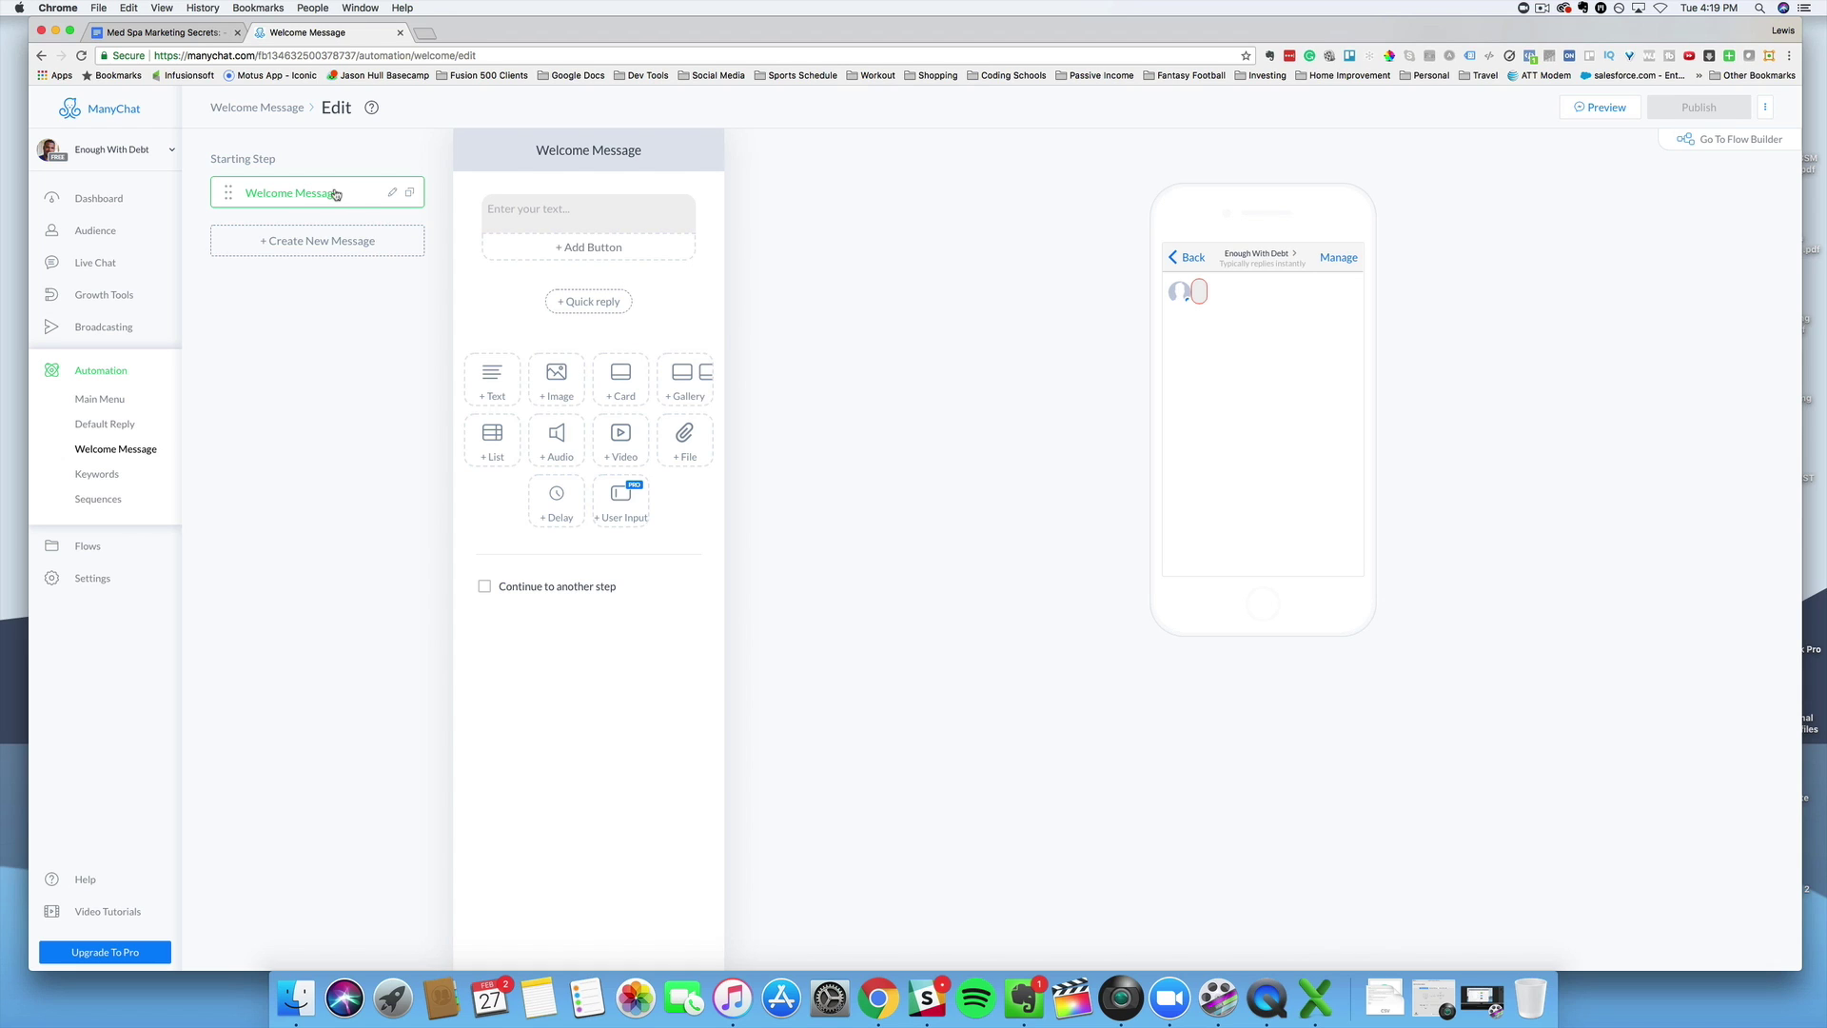
Insert the First Name field at the start of the welcome message text
left_click(392, 193)
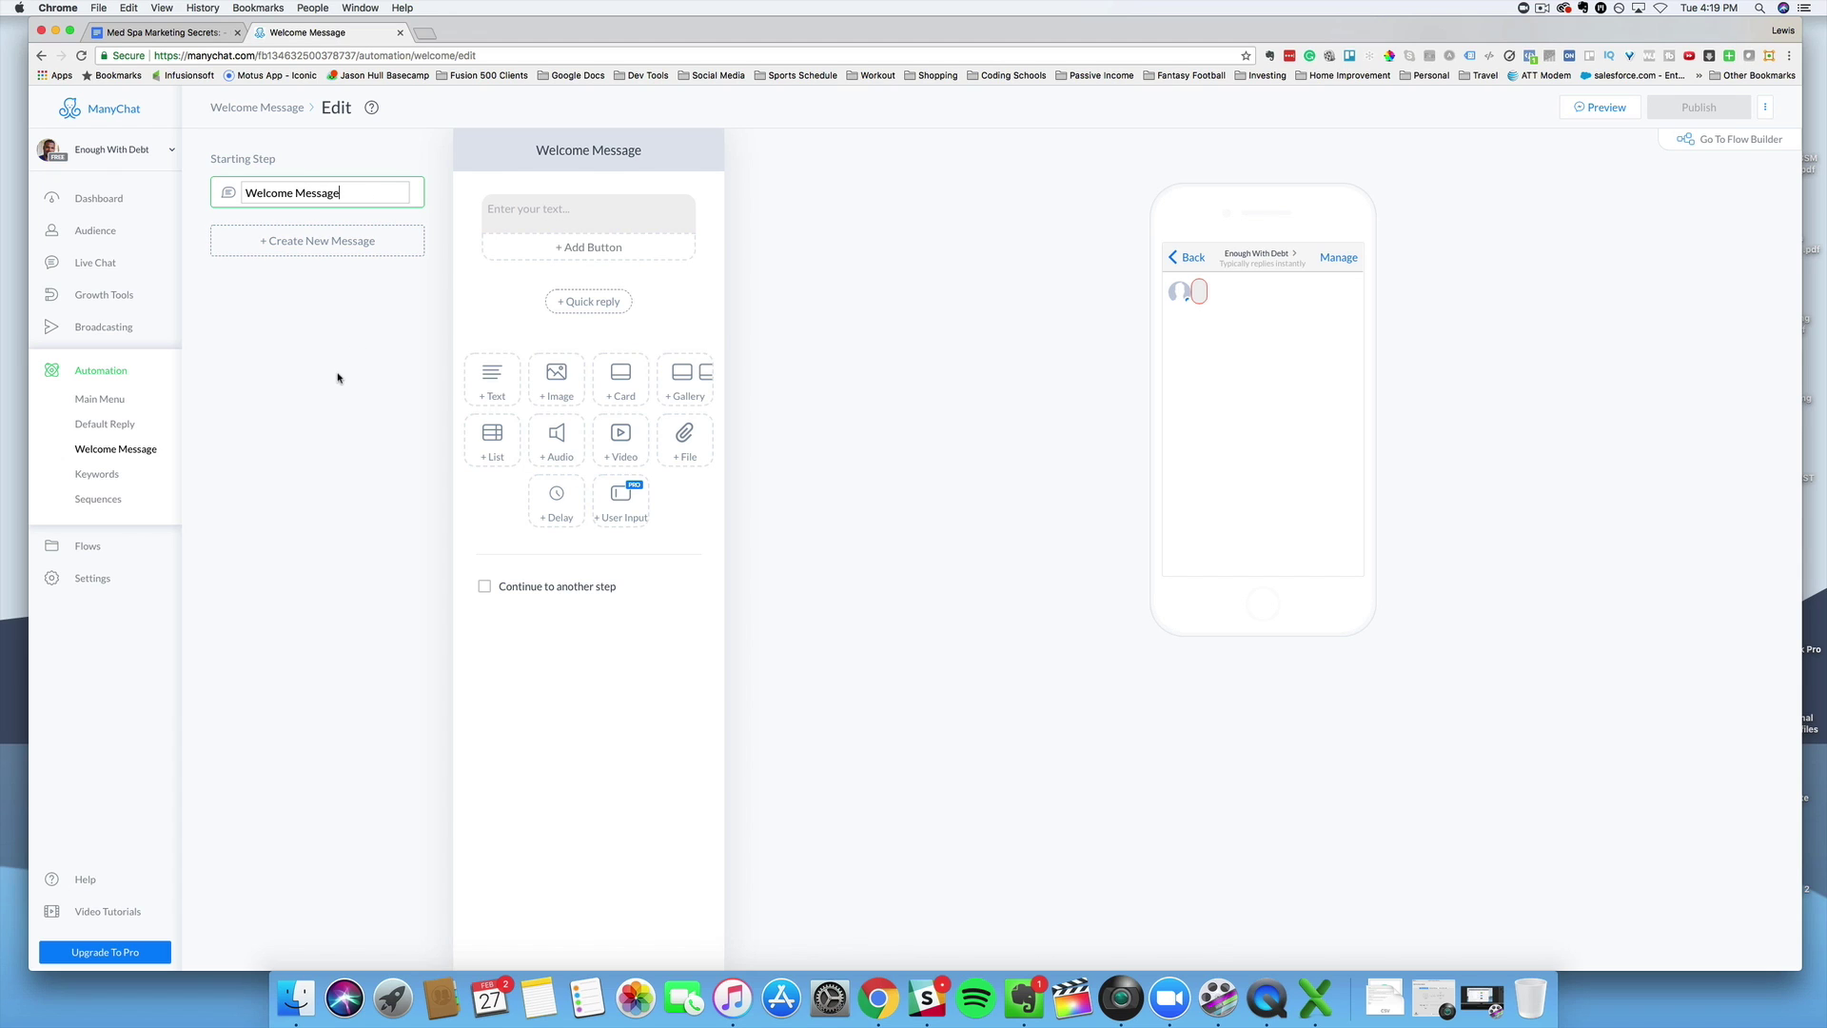
left_click(332, 309)
left_click(563, 217)
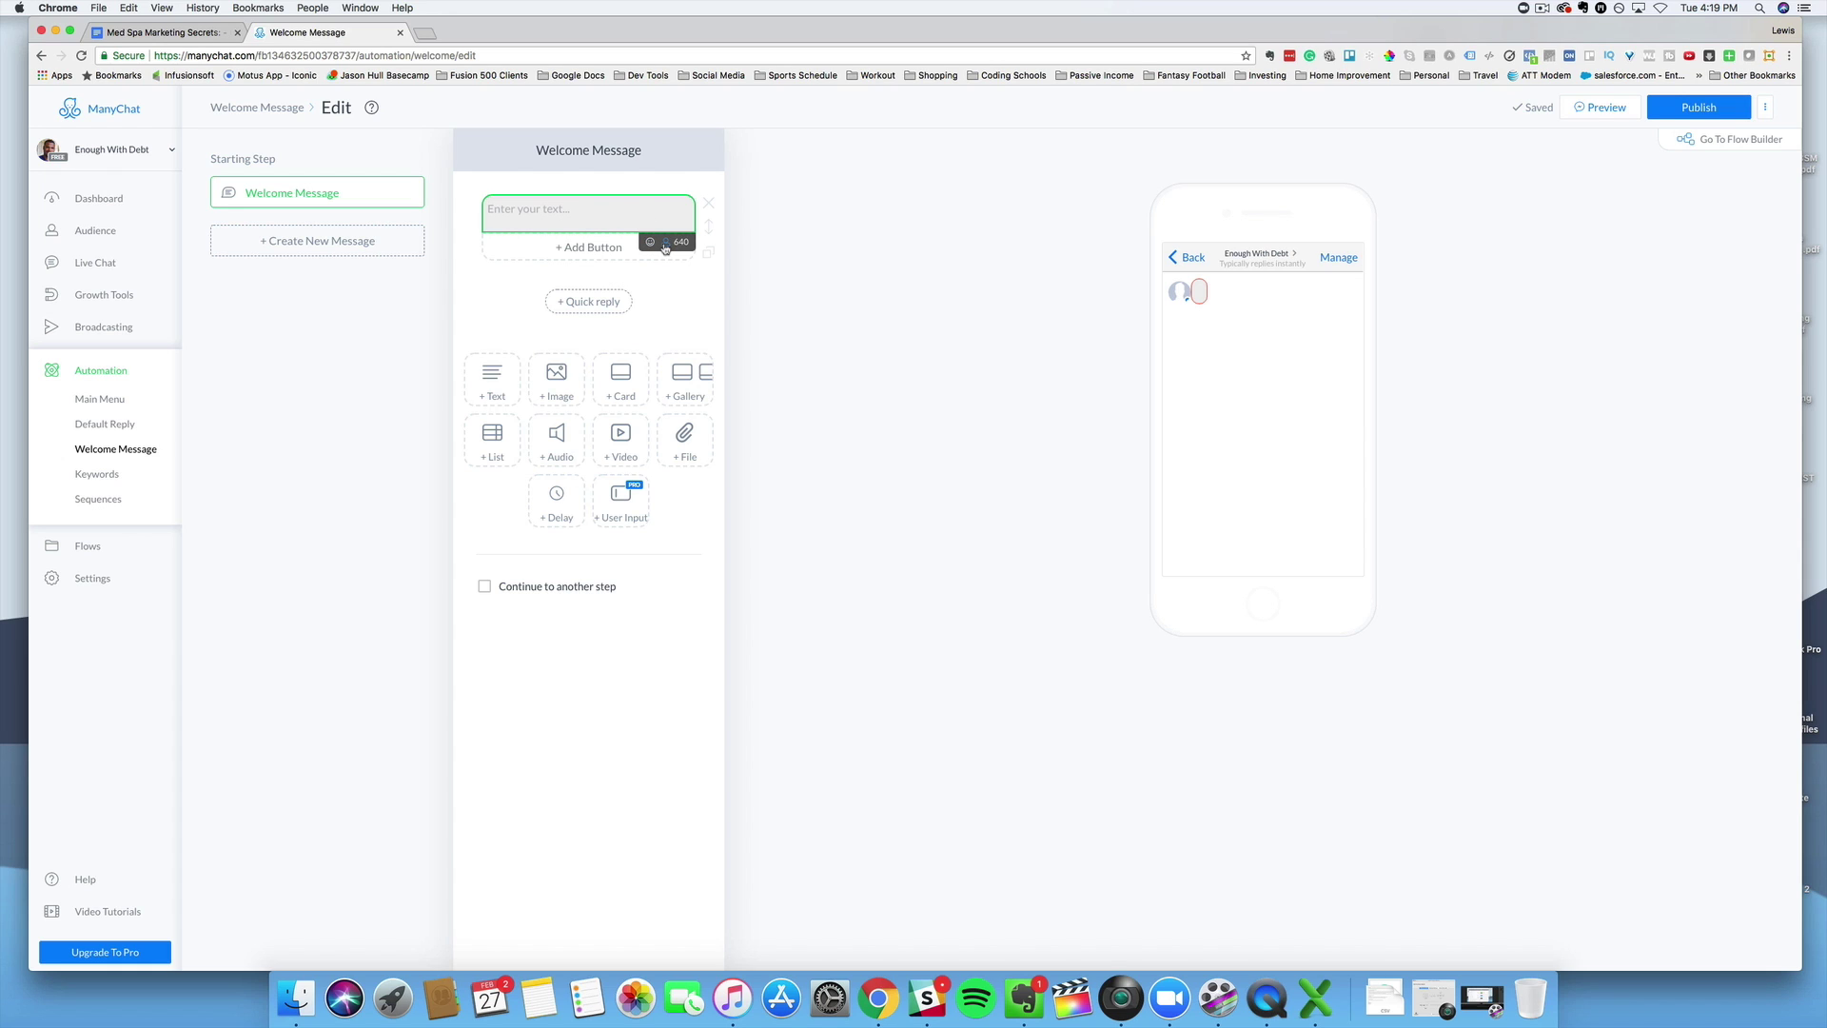
left_click(666, 244)
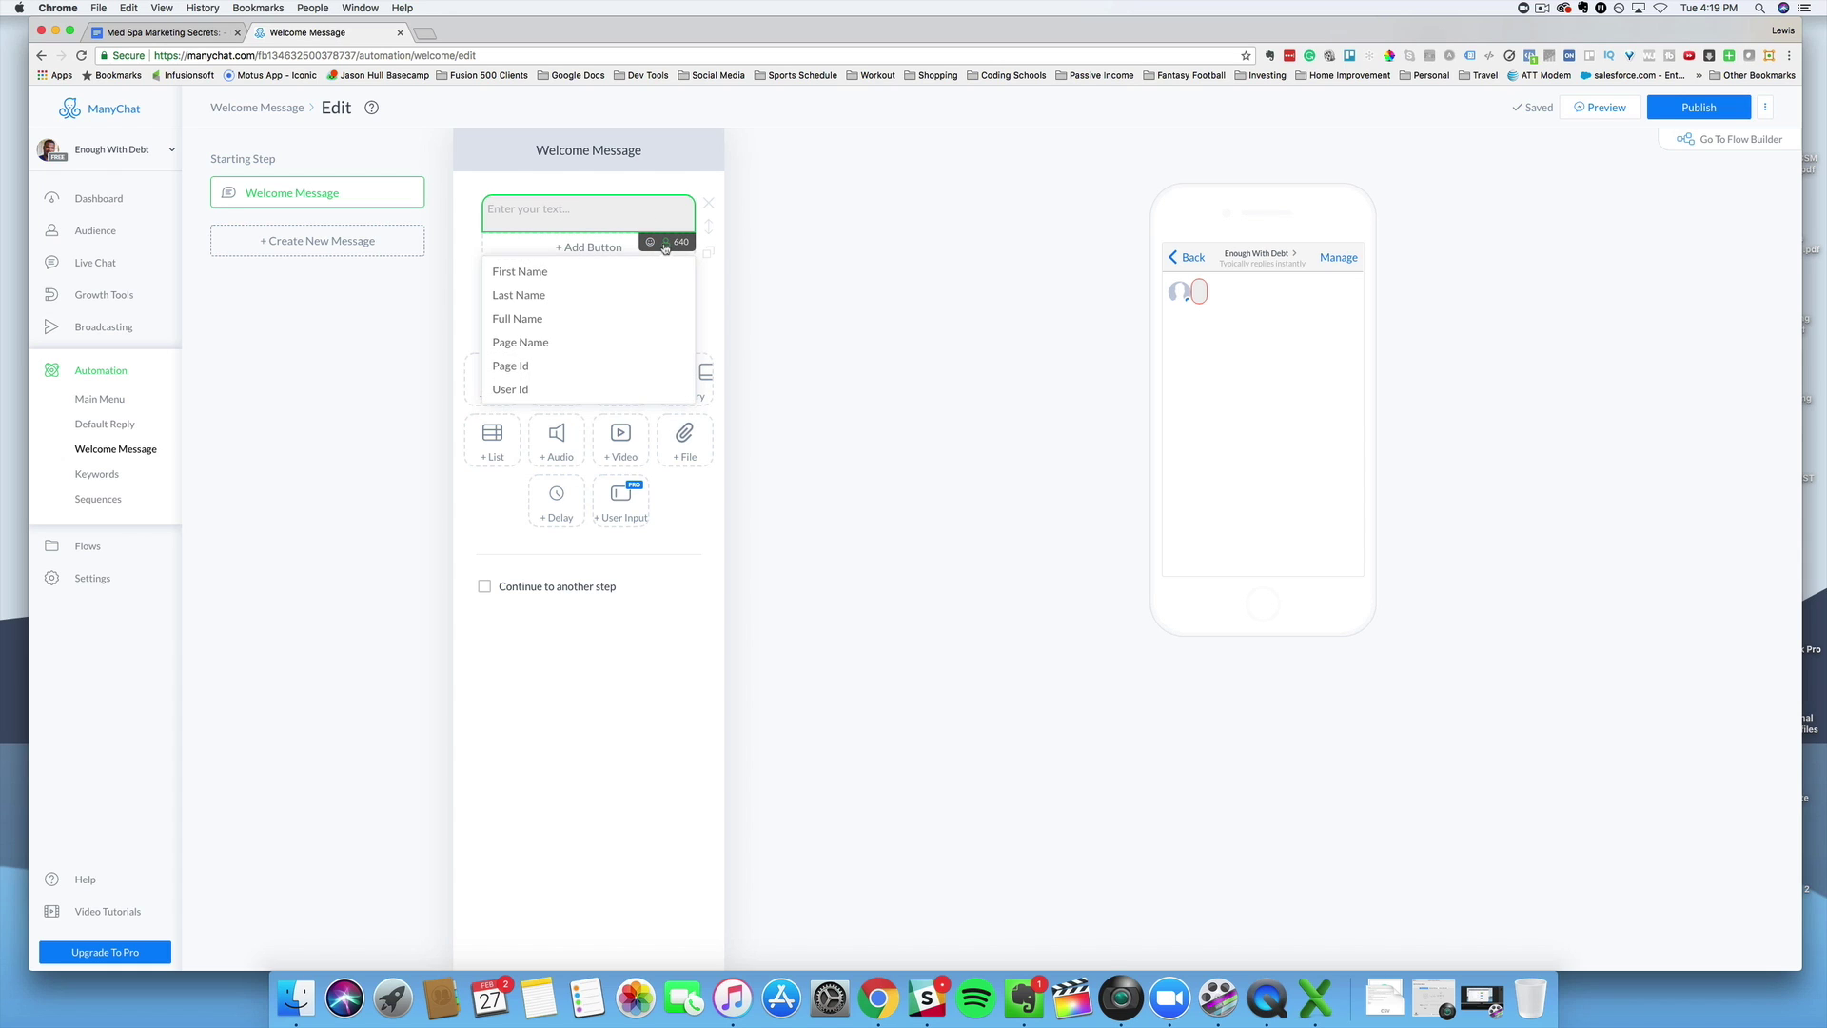
left_click(531, 272)
left_click(606, 213)
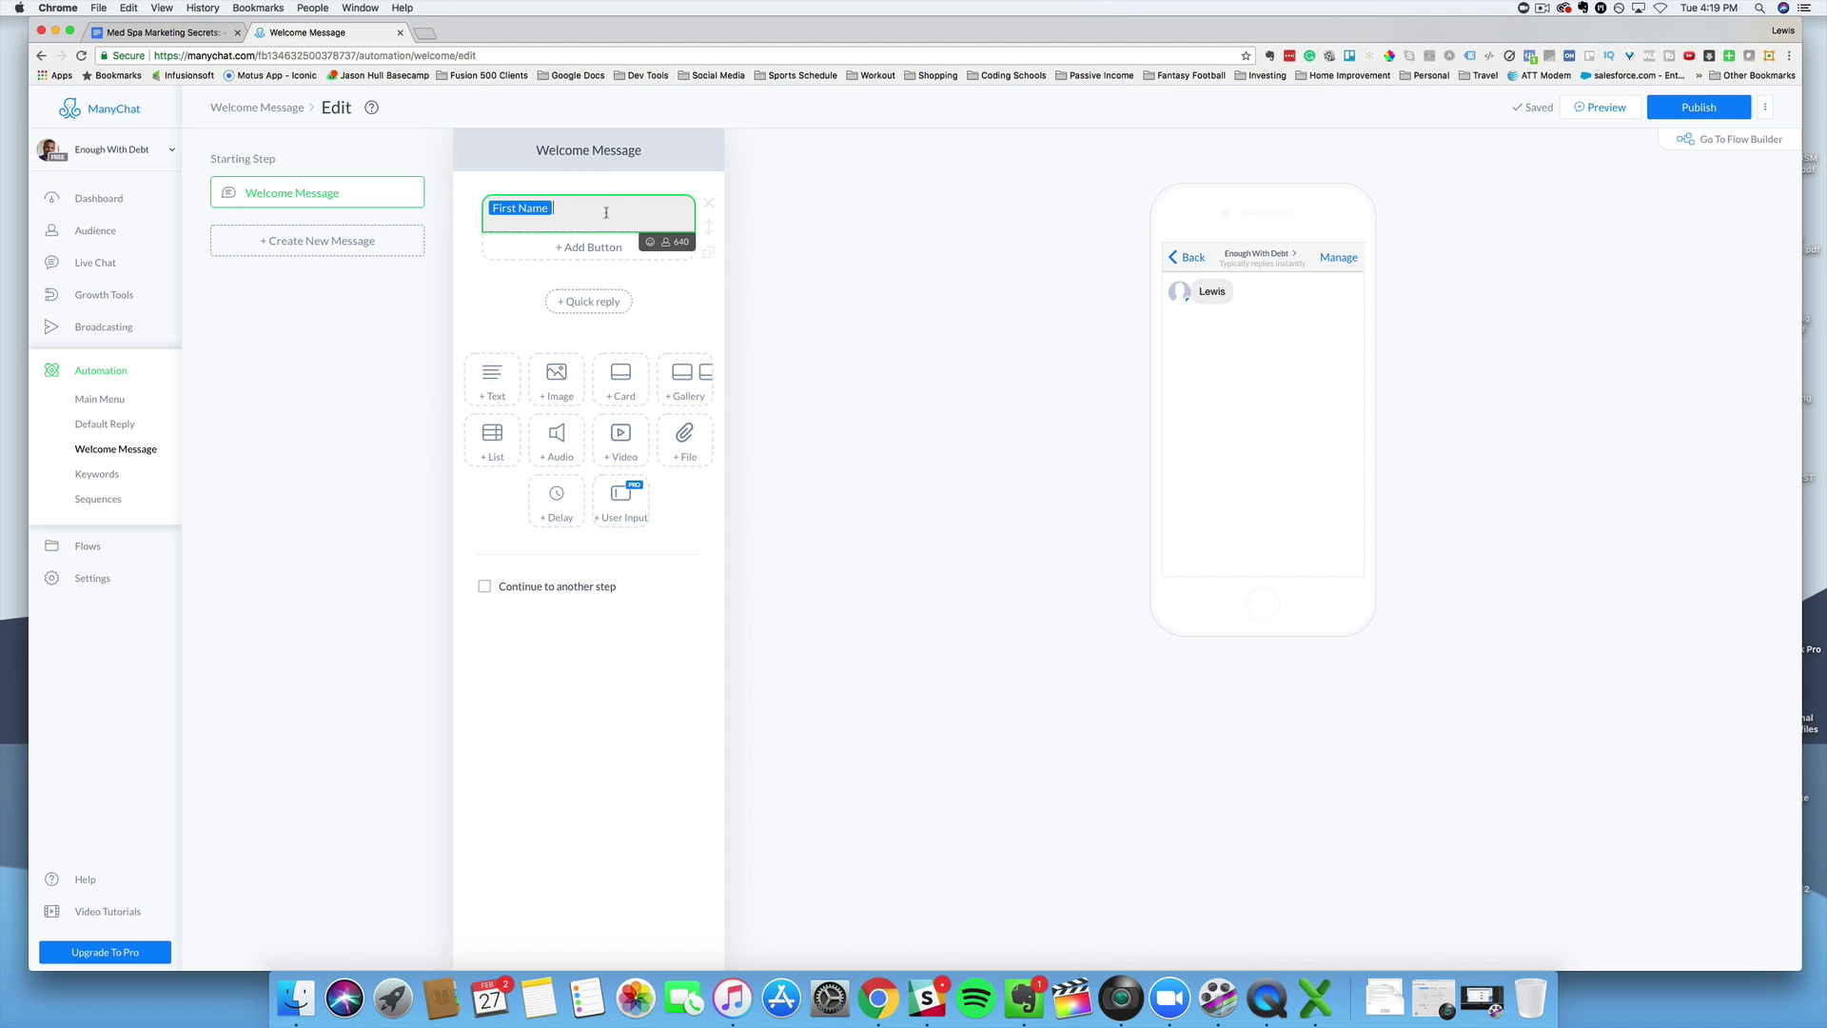
Write "Welcome to my page click here to get more information." after the First Name field
type("Welcome to")
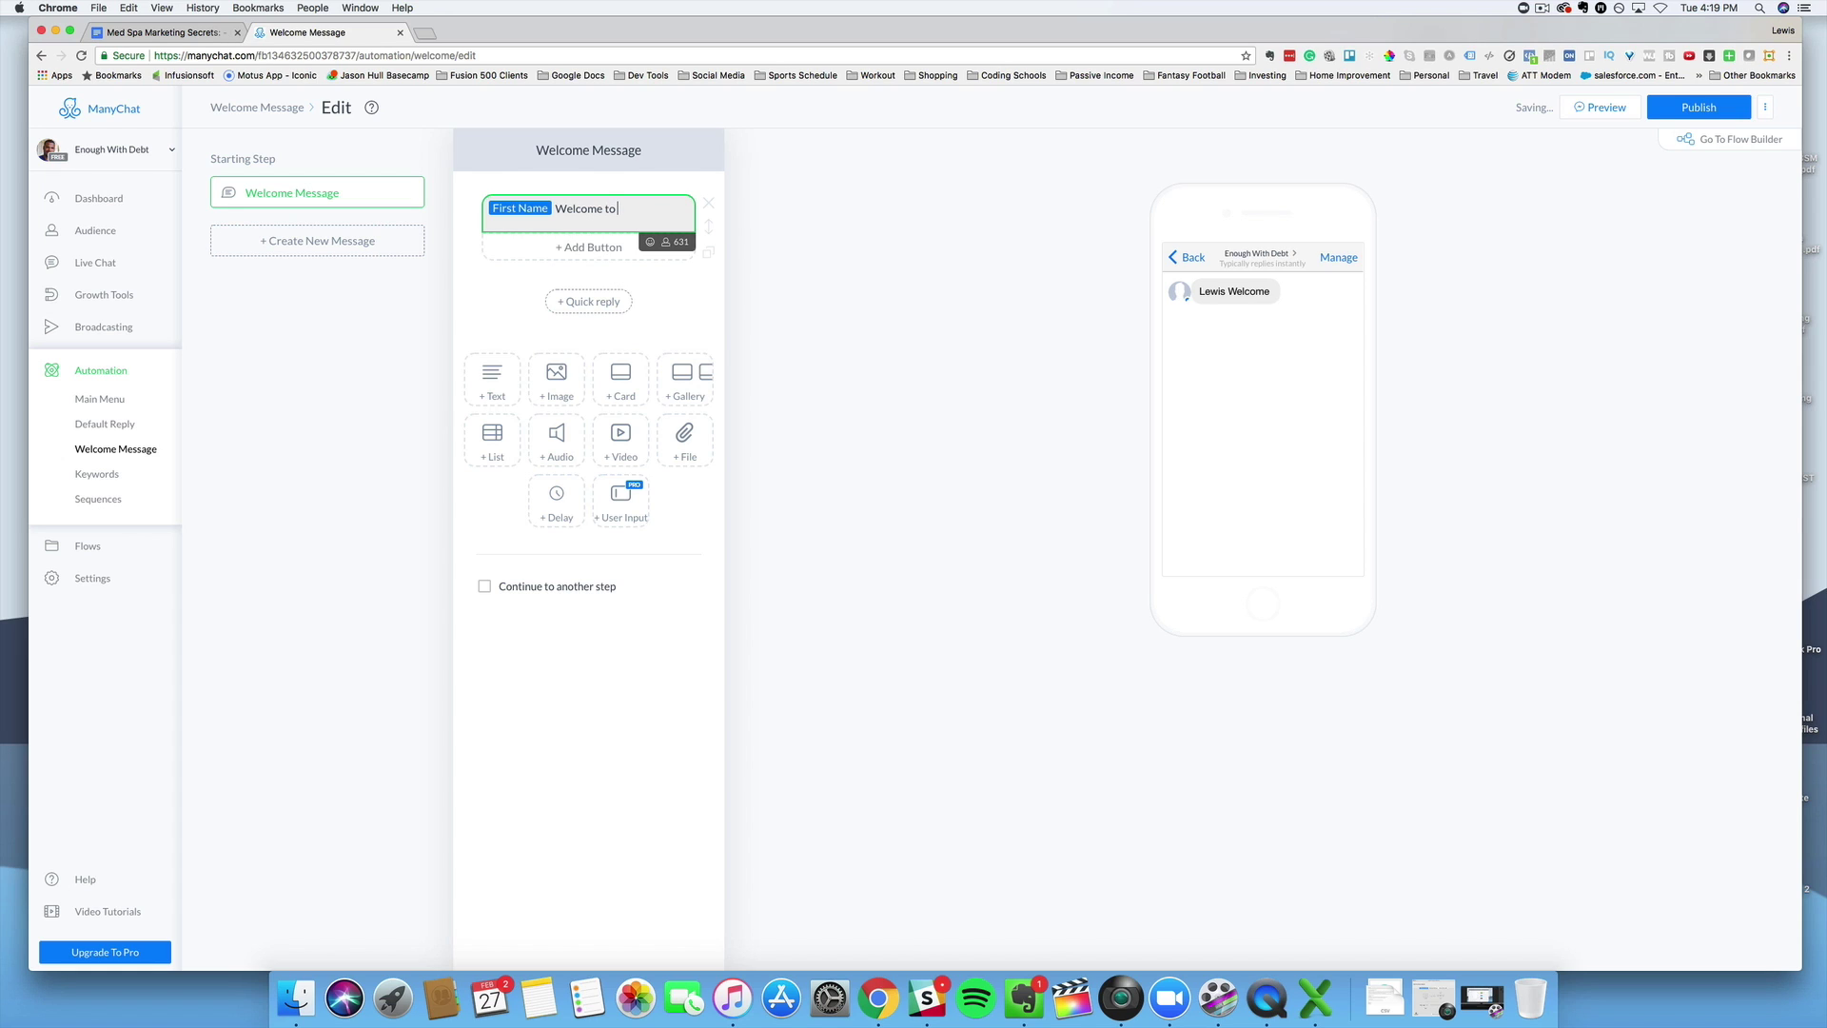
type(" my pafe")
key("BackSpace")
key("BackSpace")
type("ge ")
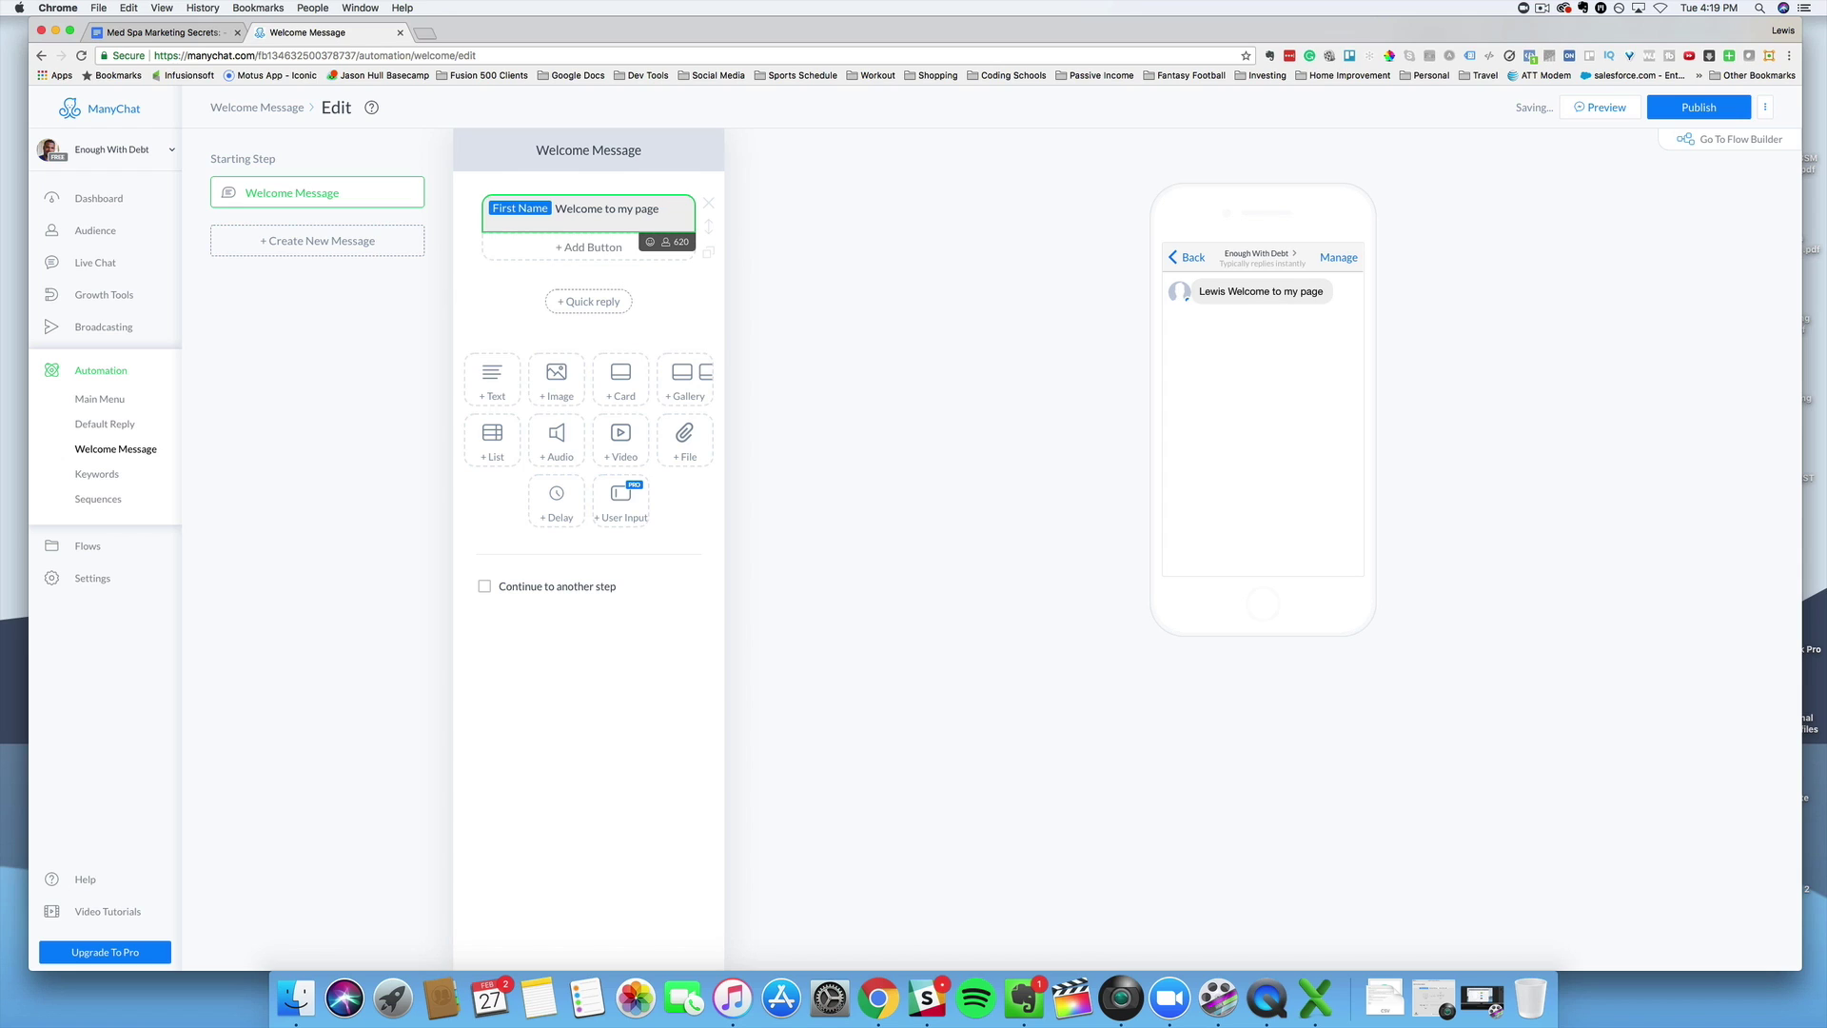
type("click")
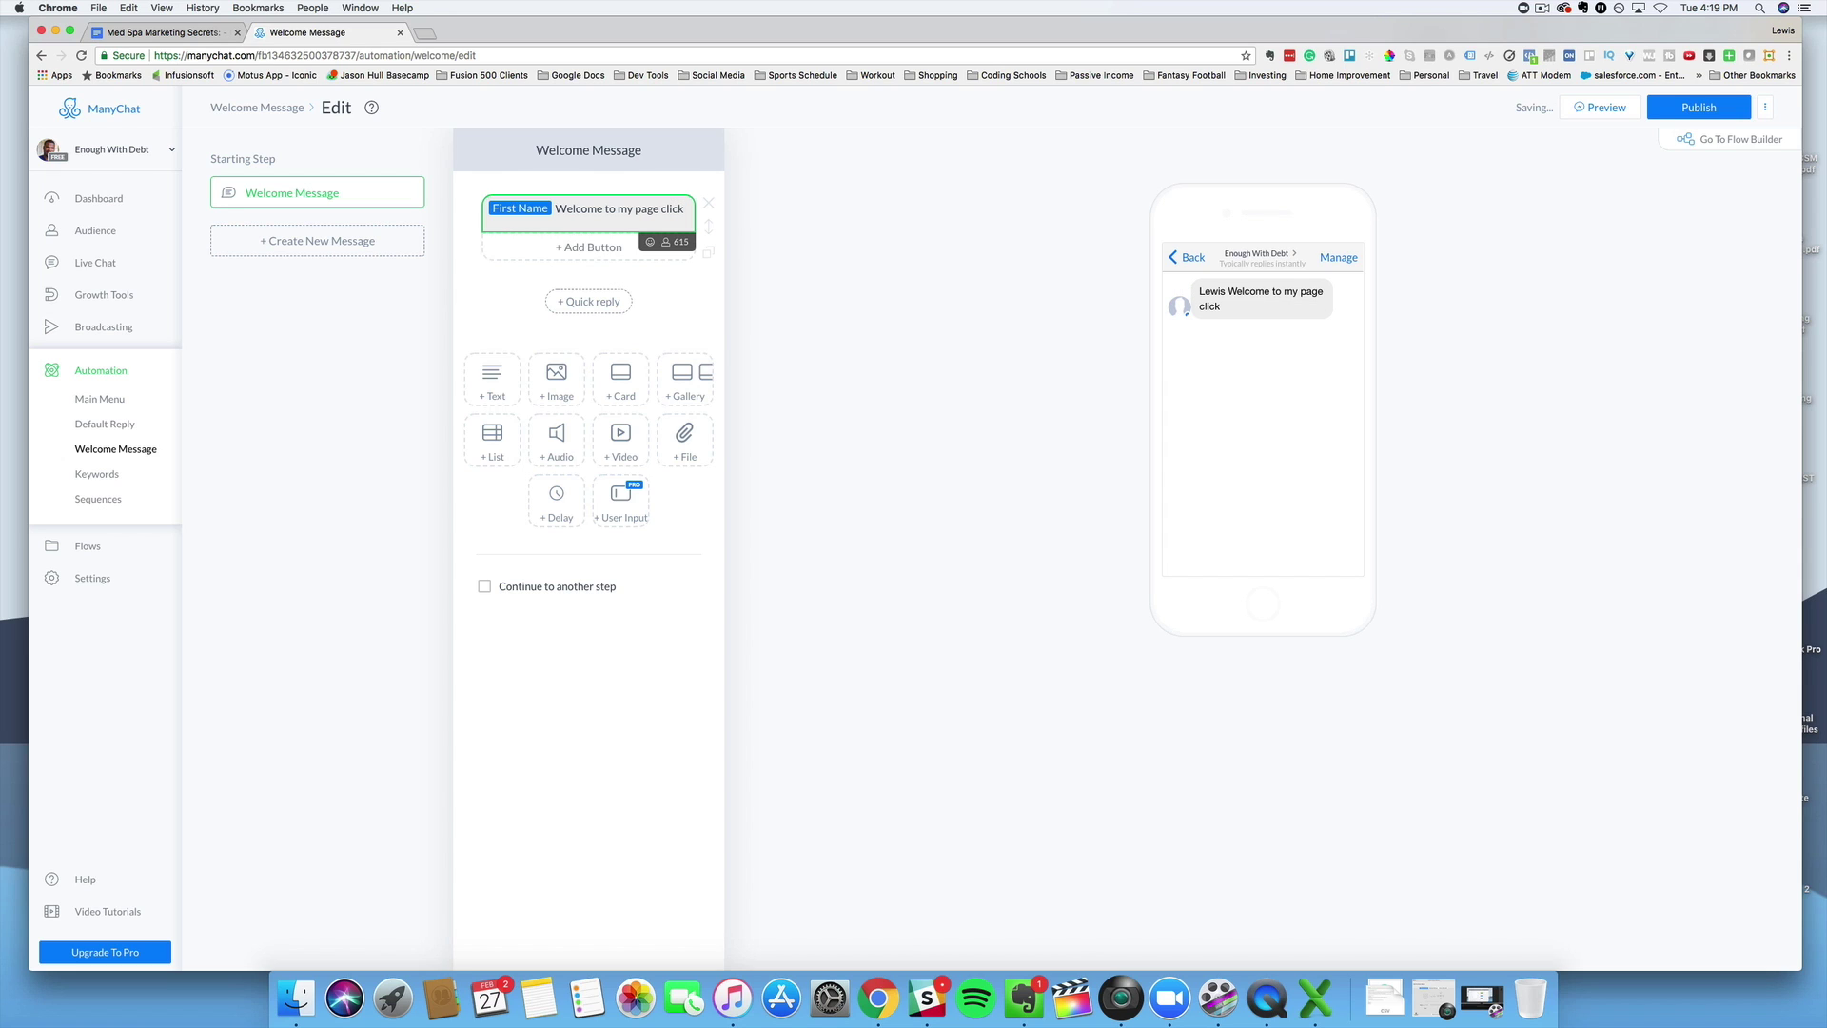
type(" here t")
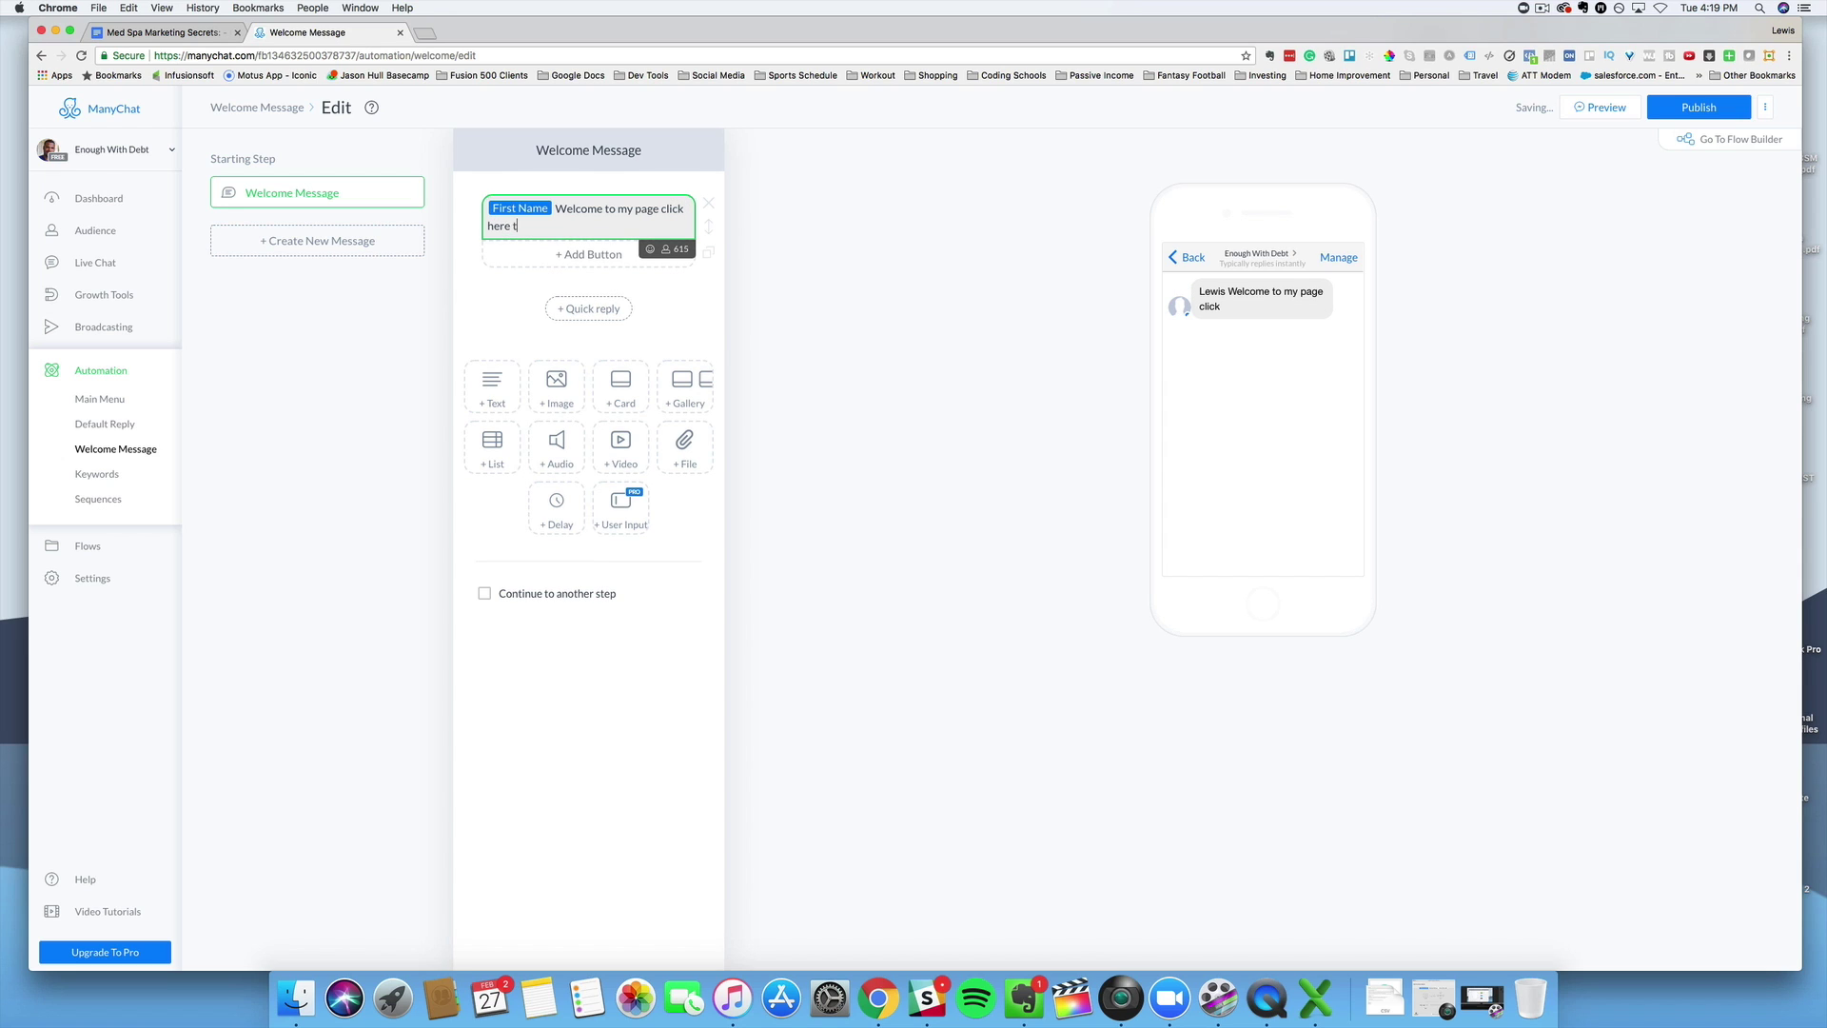
type("o get more information.")
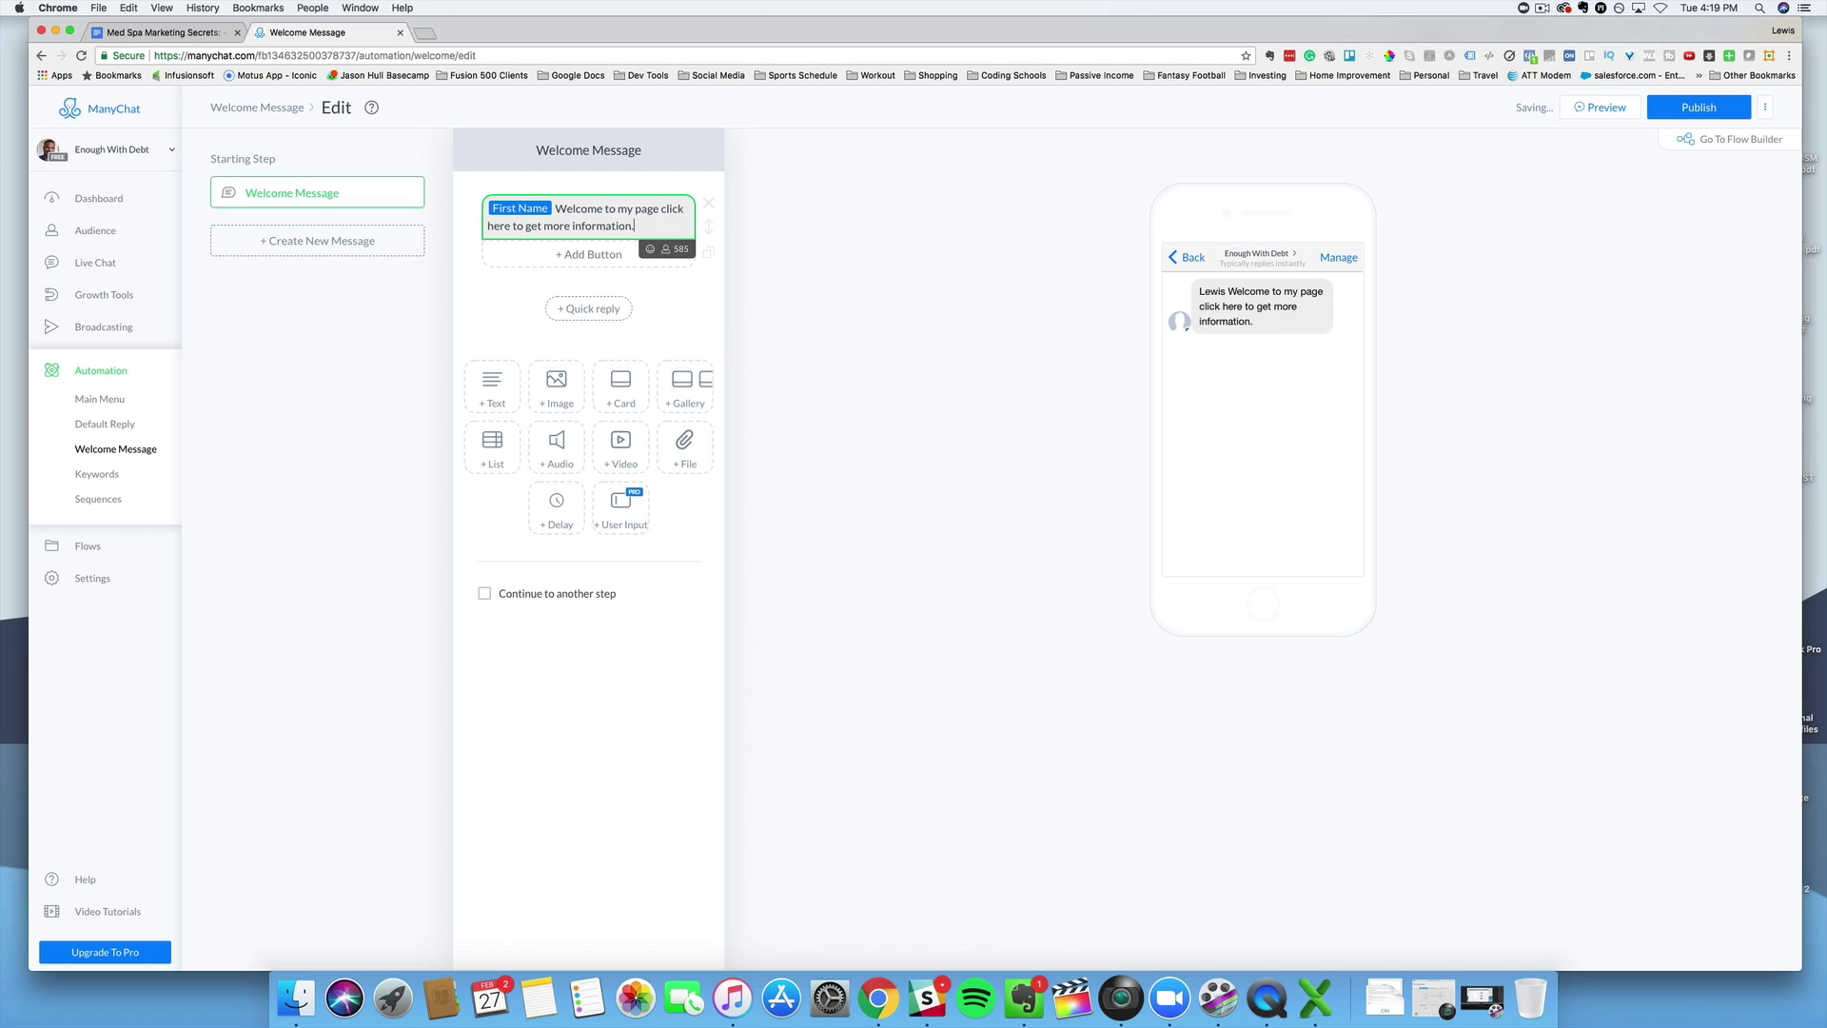
Add a button to the message that opens a website, and title it "Click here for more info"
left_click(600, 255)
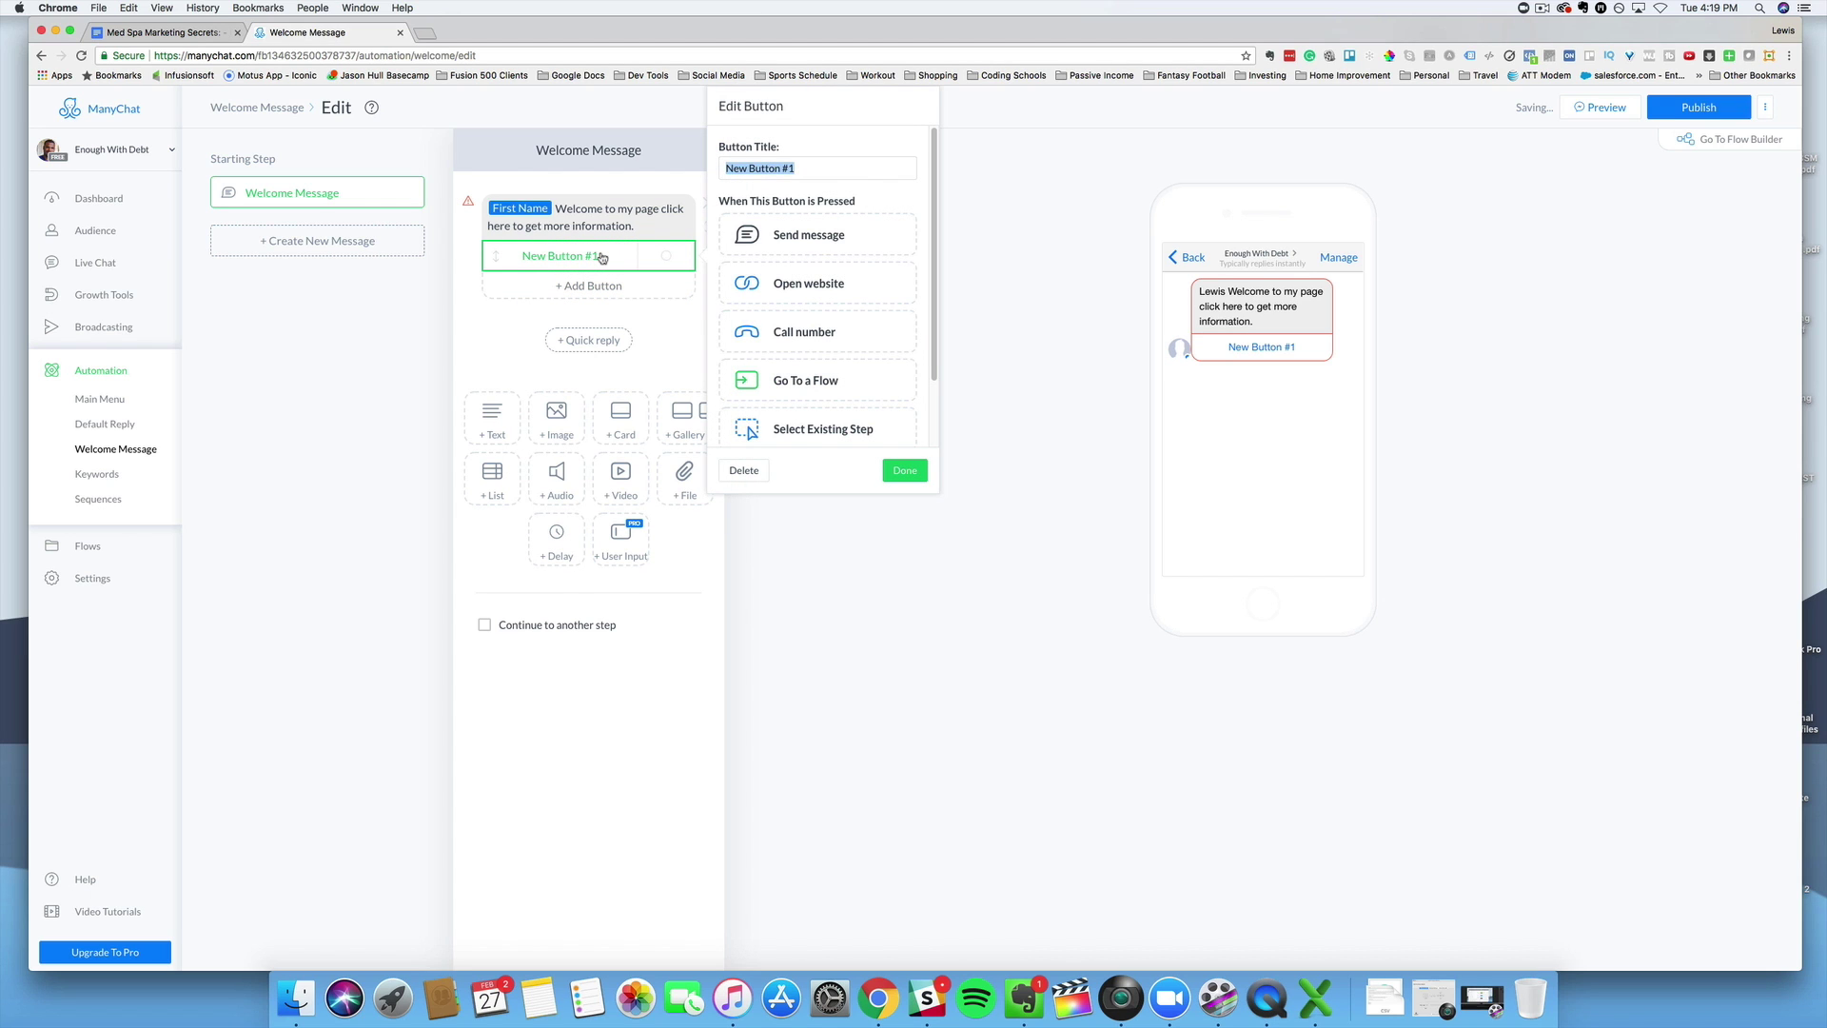
left_click(831, 295)
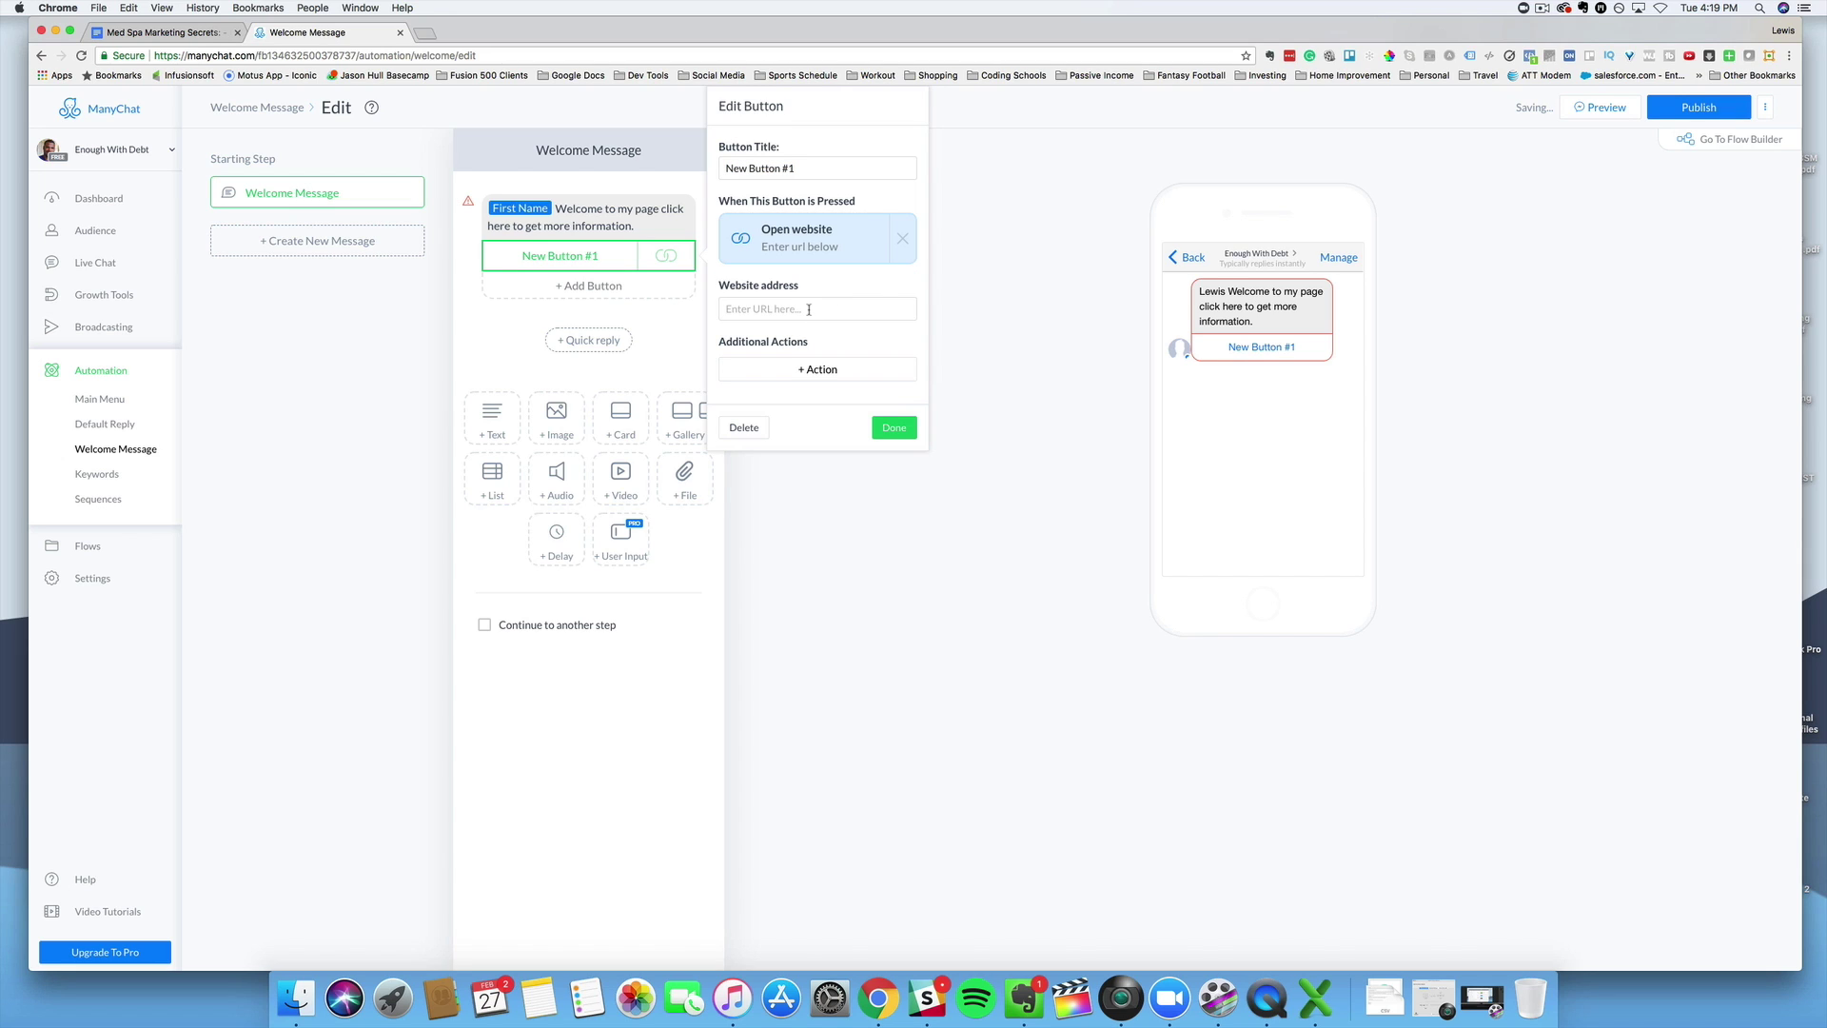
triple_click(809, 172)
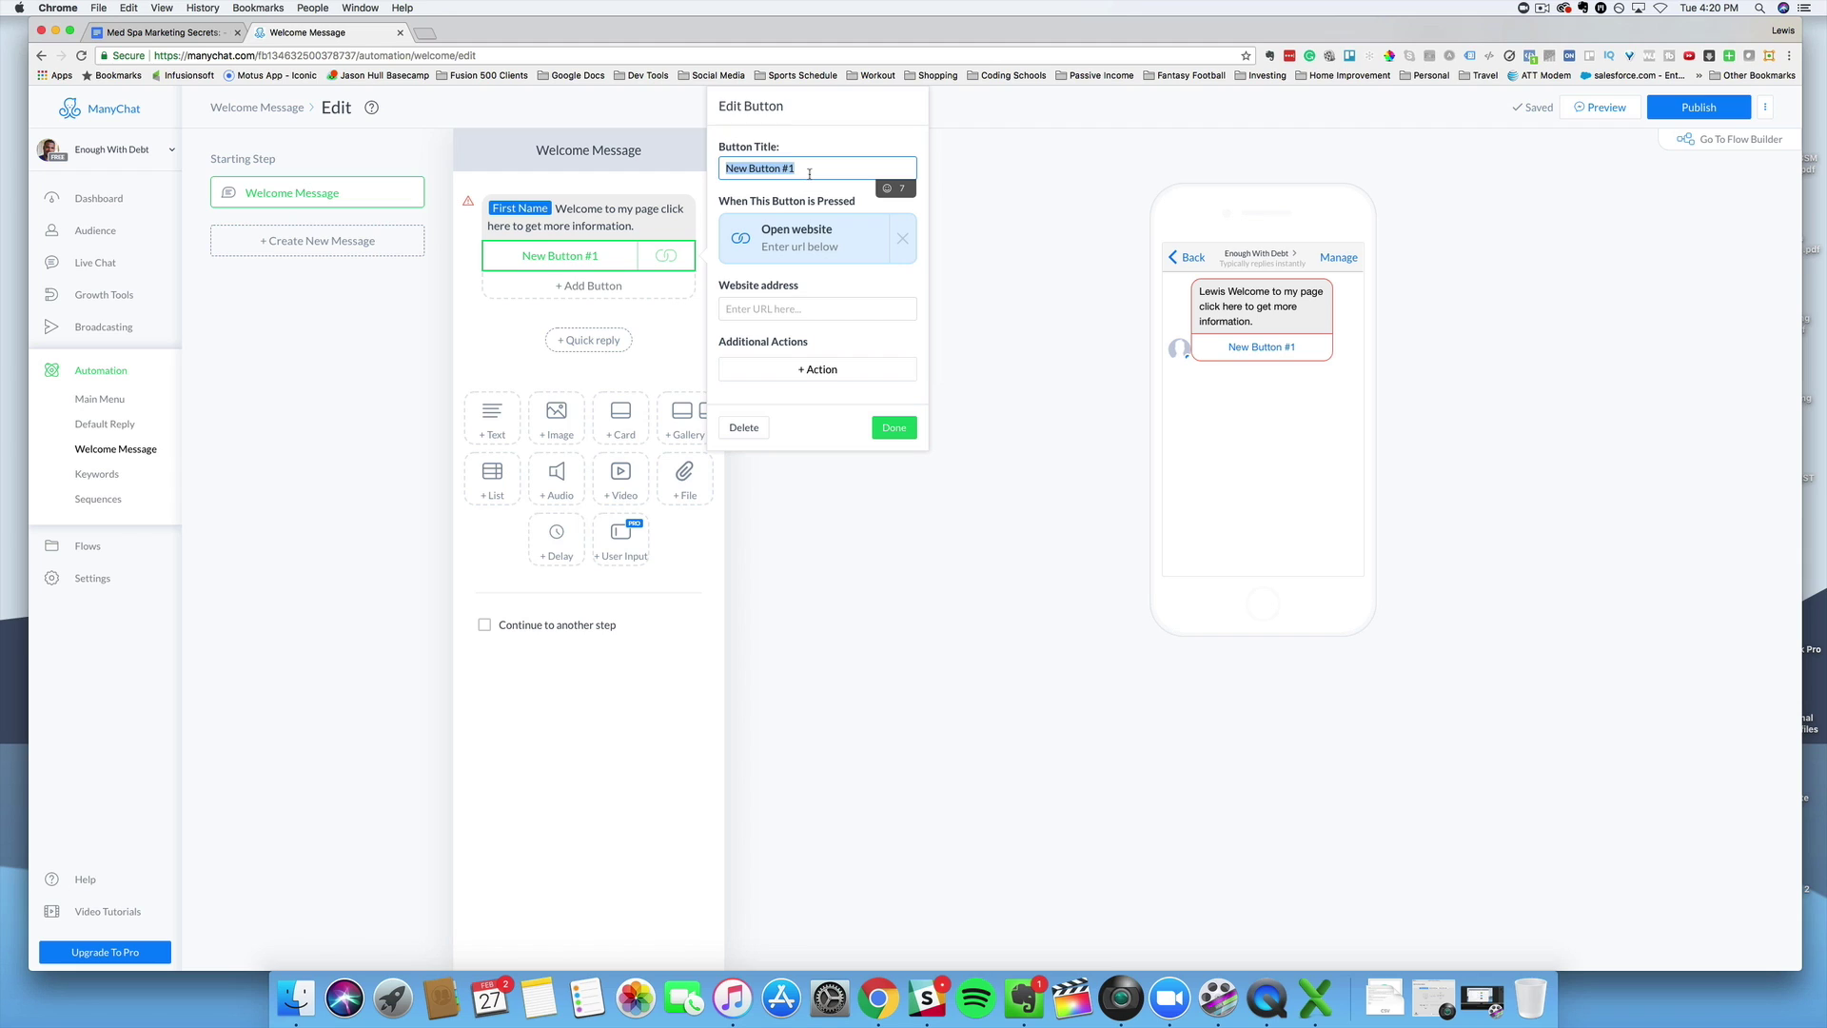
type("CLic")
key("BackSpace")
key("BackSpace")
key("BackSpace")
key("BackSpace")
type("ick her for")
key("BackSpace")
key("BackSpace")
key("BackSpace")
type("e")
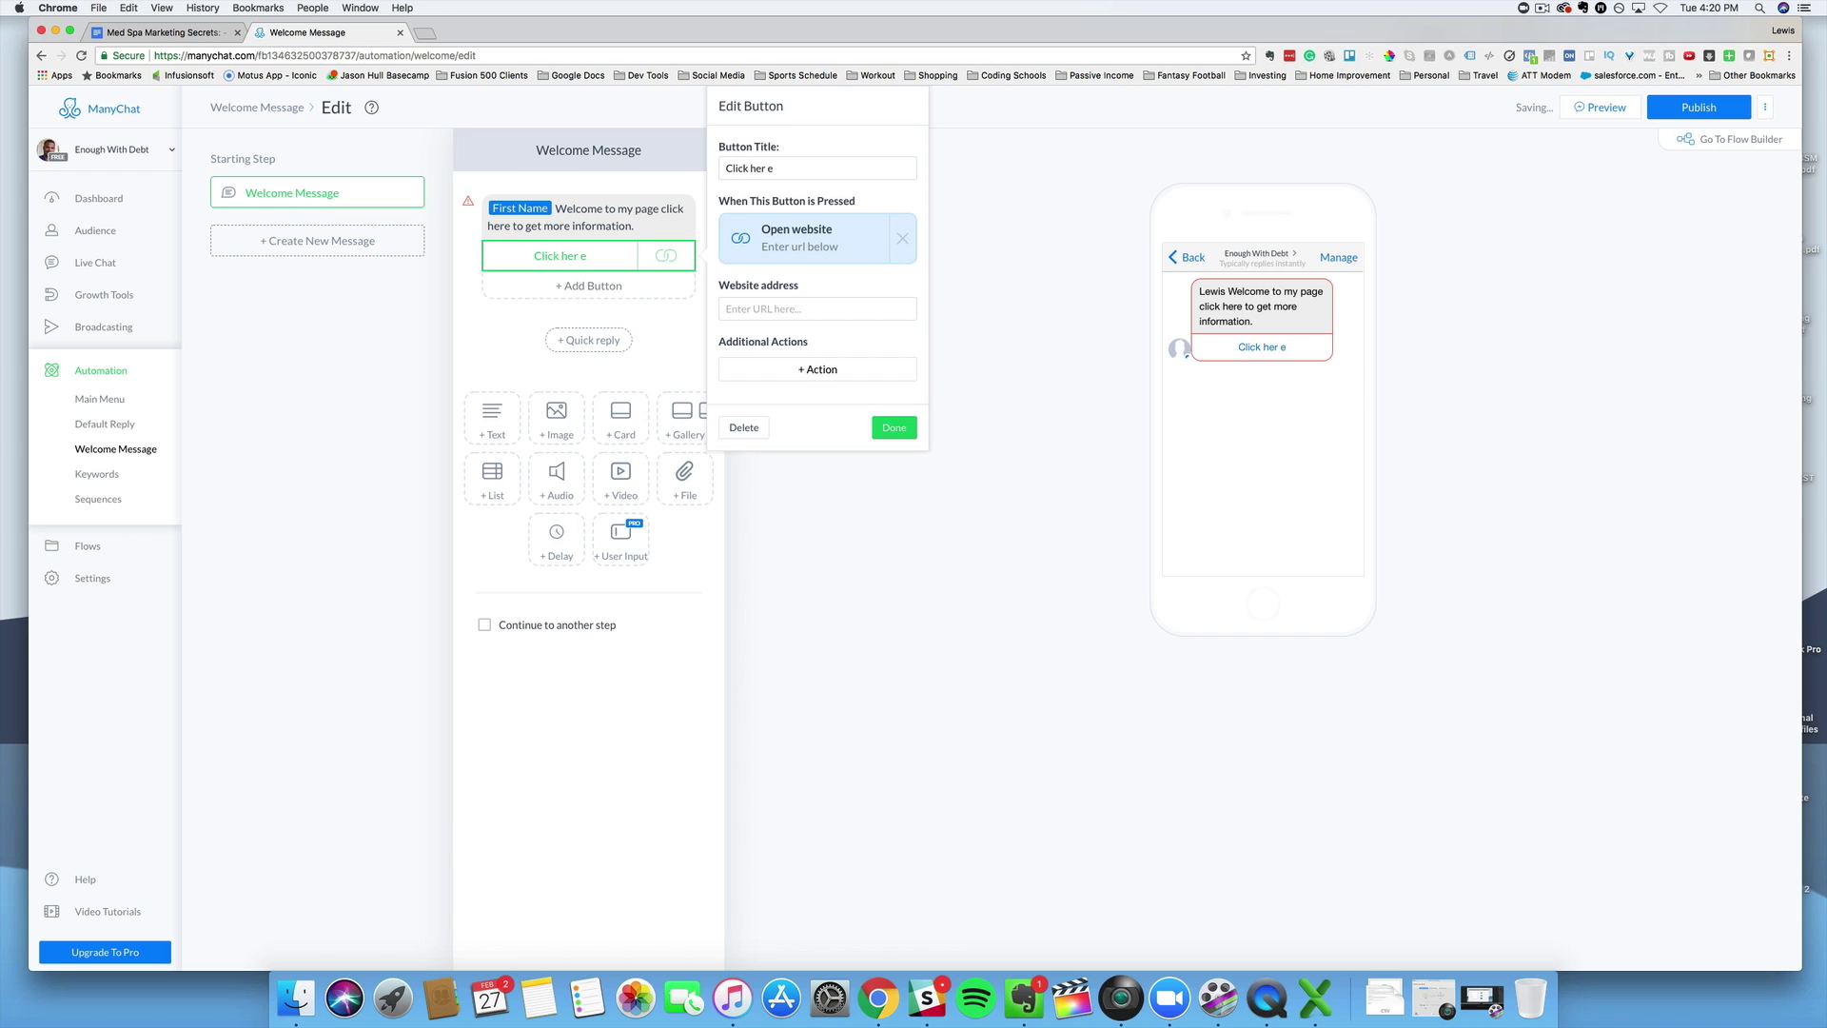
left_click(812, 171)
key("BackSpace")
type("for morer")
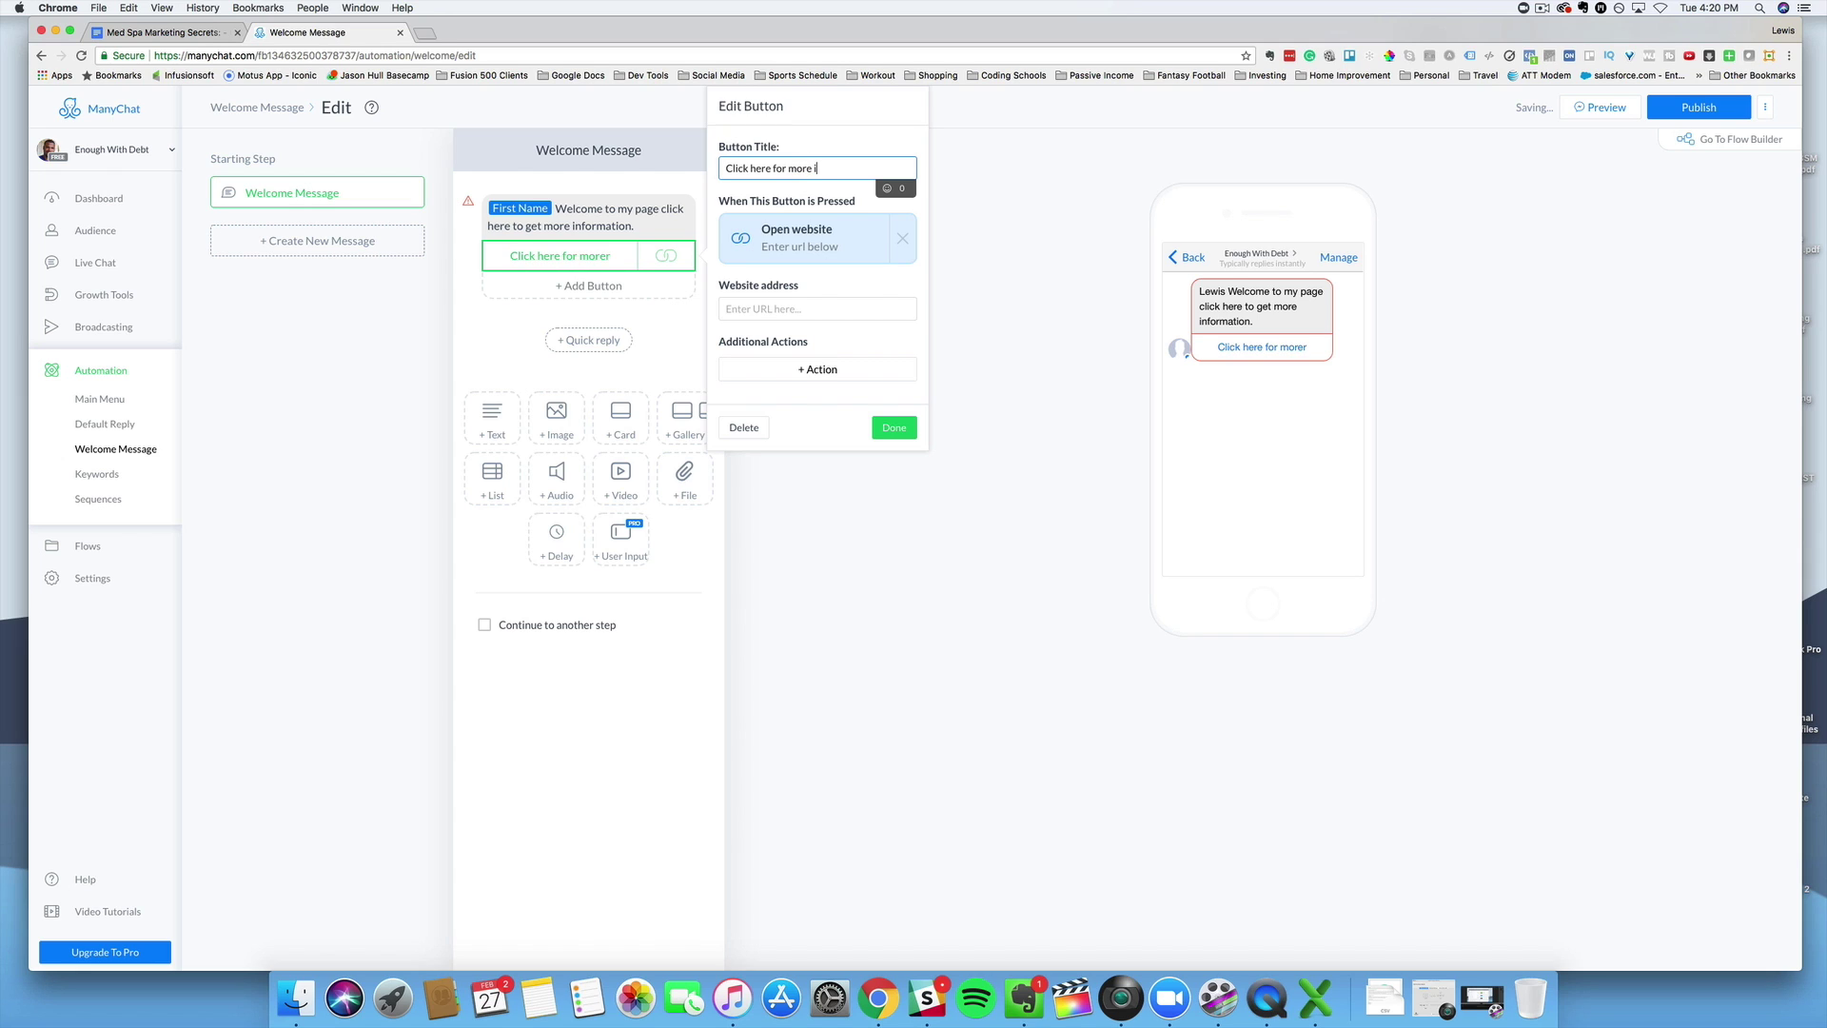
type("nfo")
left_click(775, 309)
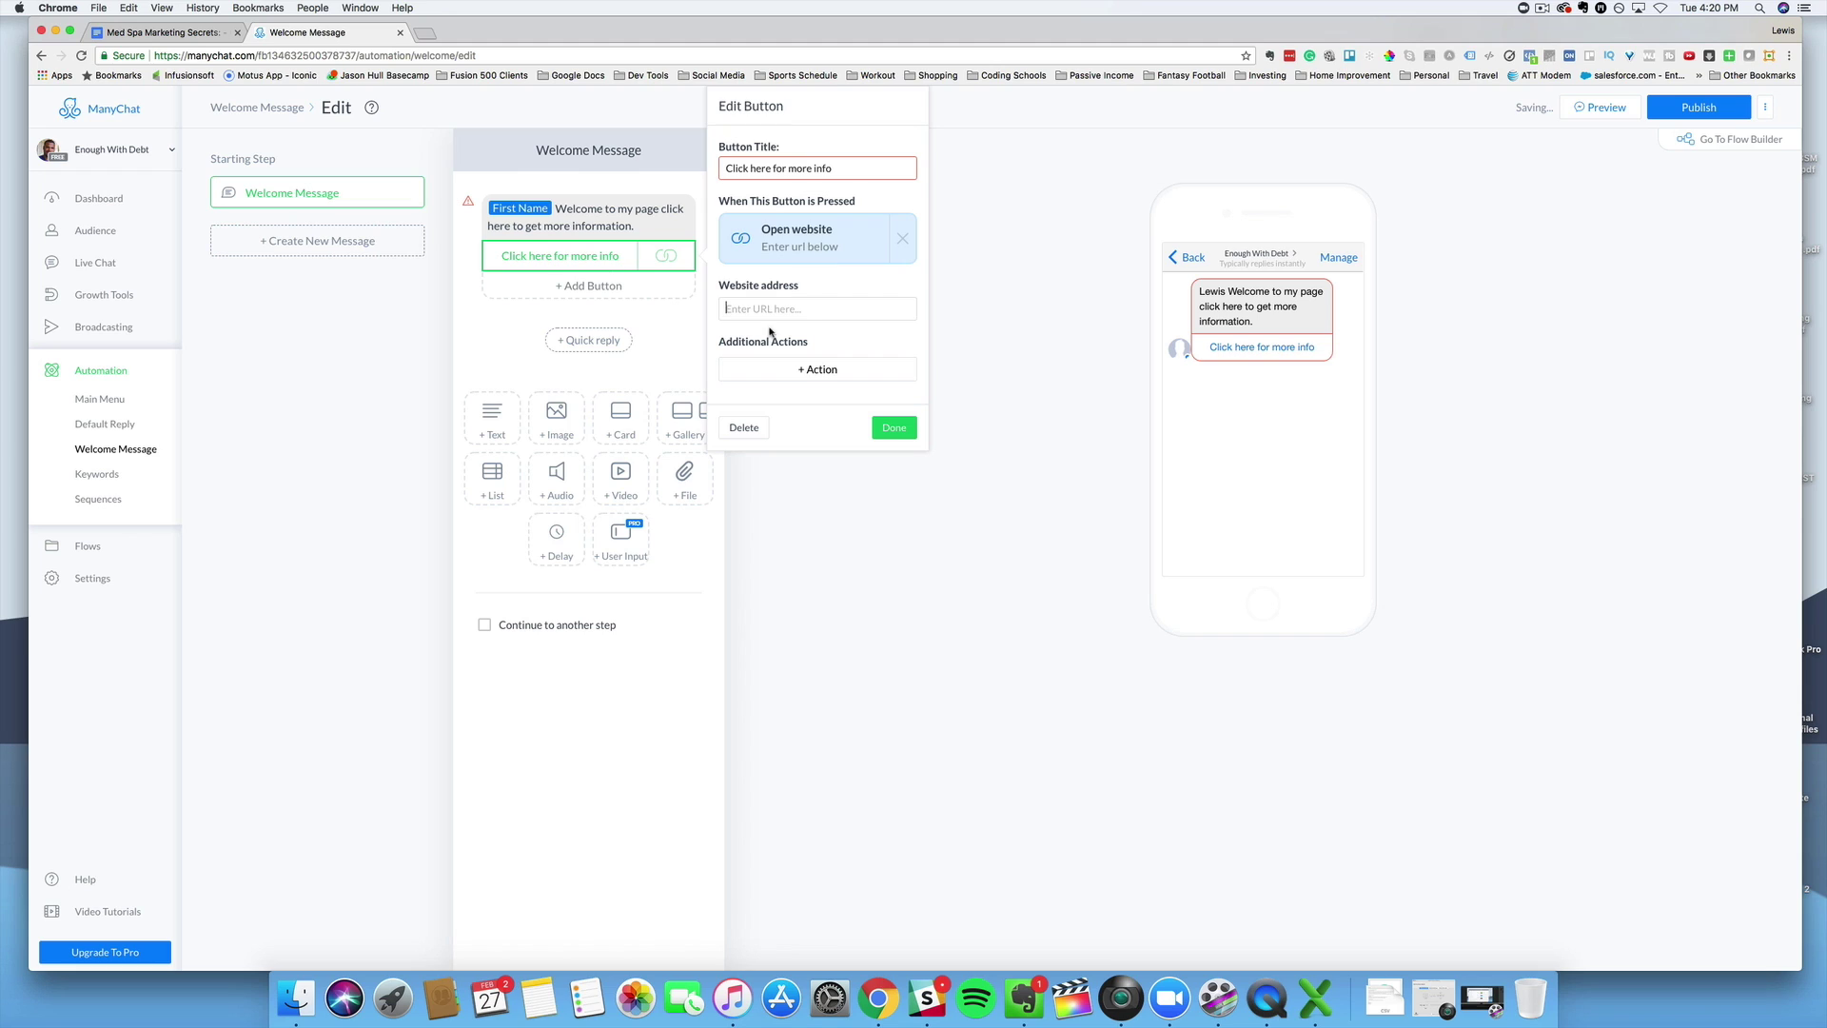
type("www.enoughwithdebt.com")
left_click(890, 430)
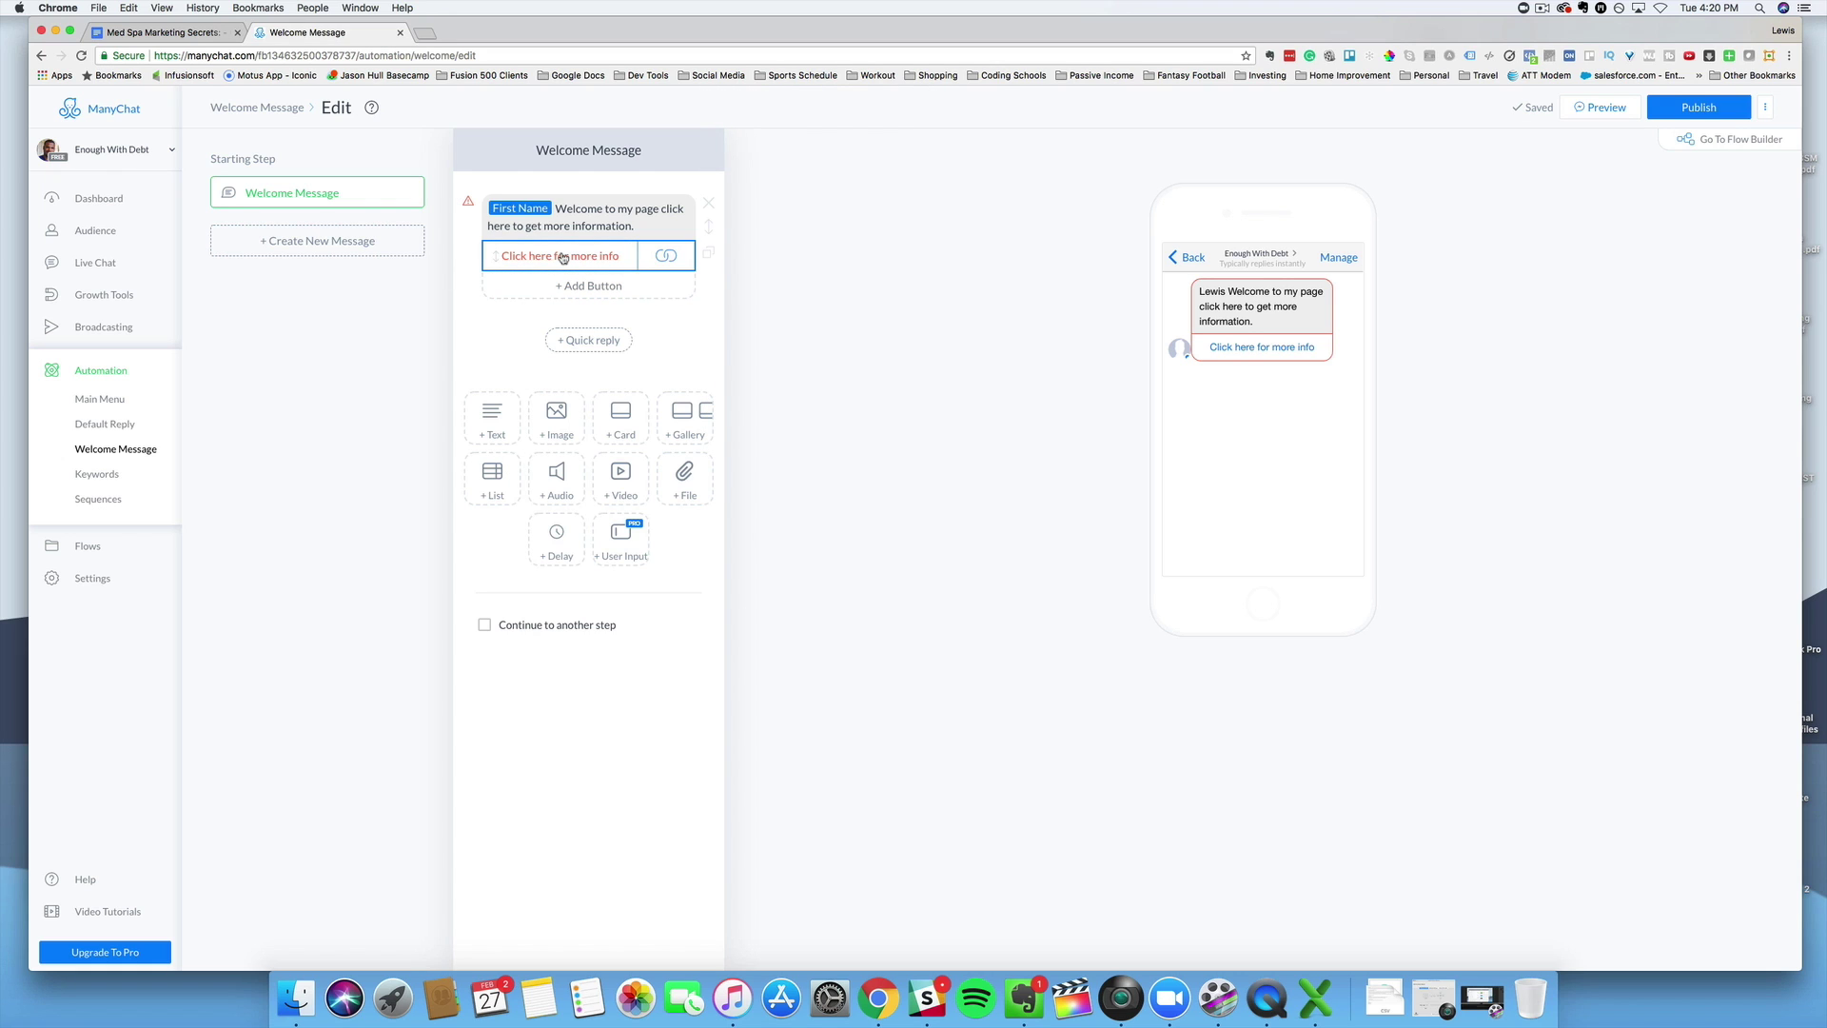
Add a second button titled "Call Me" that calls a phone number
left_click(599, 290)
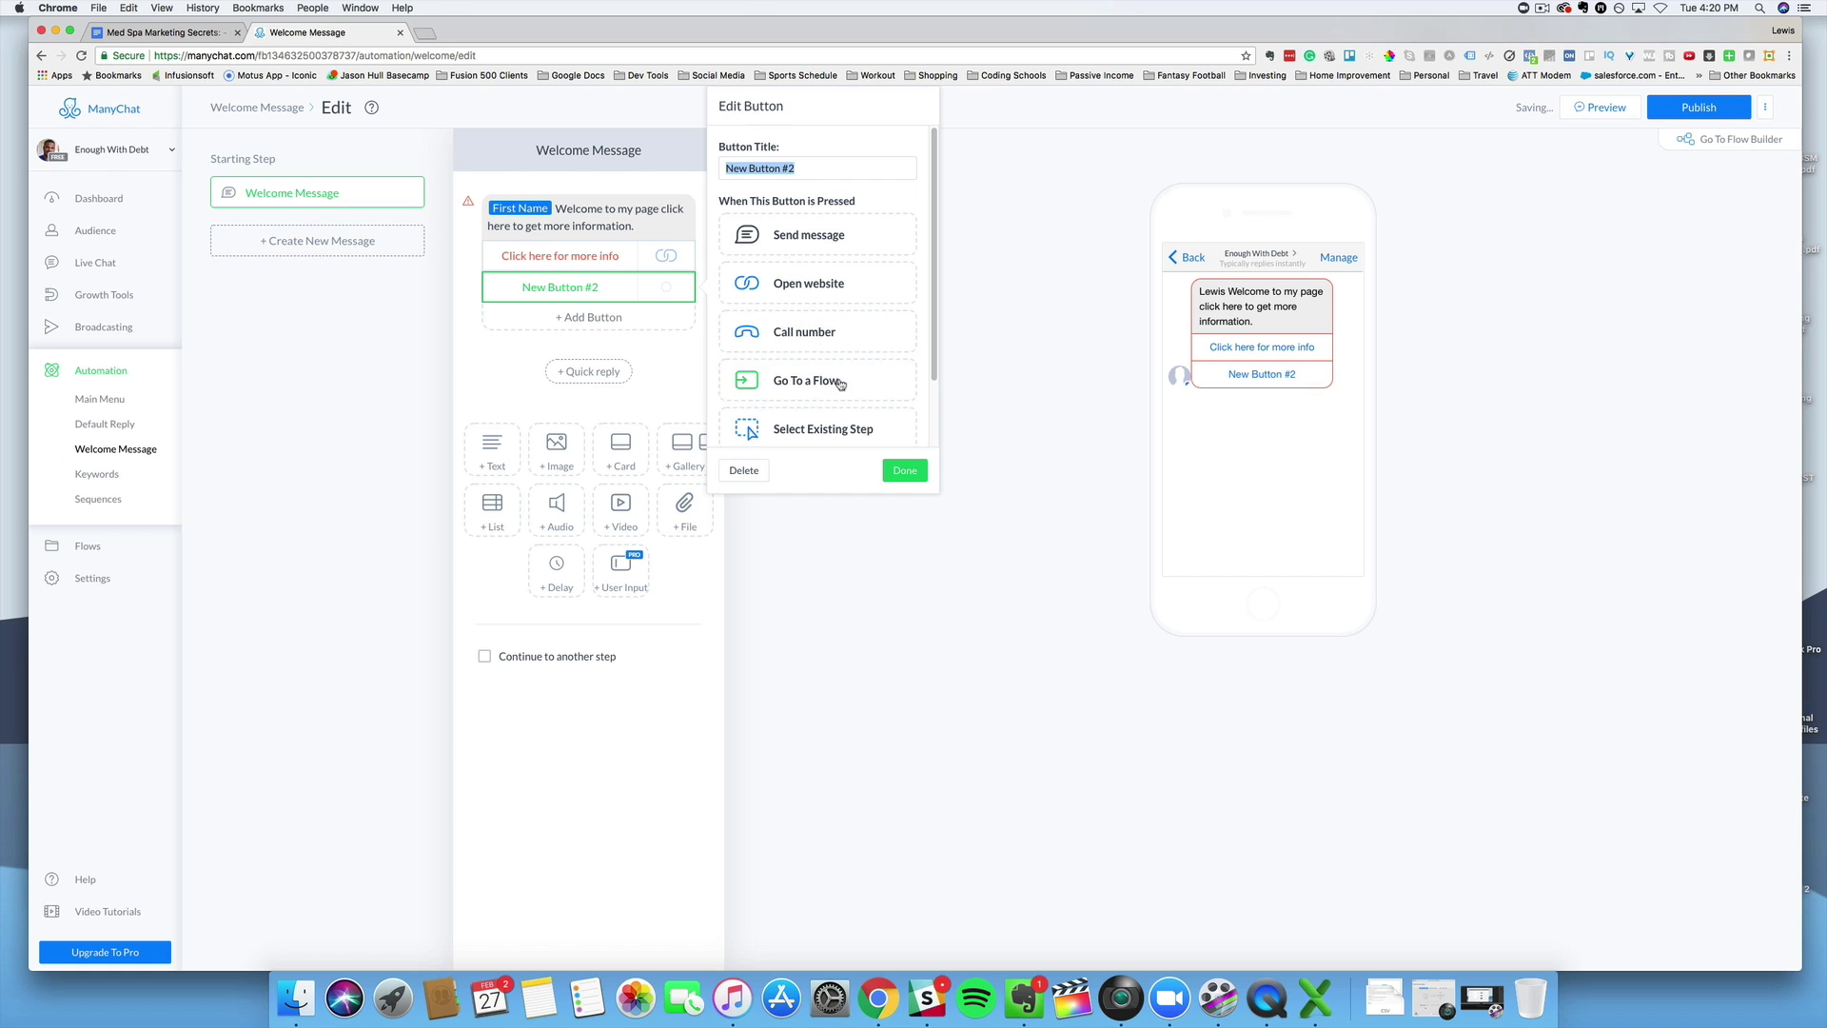
left_click(840, 343)
left_click(752, 365)
left_click(798, 222)
key("super+a")
type("Cale")
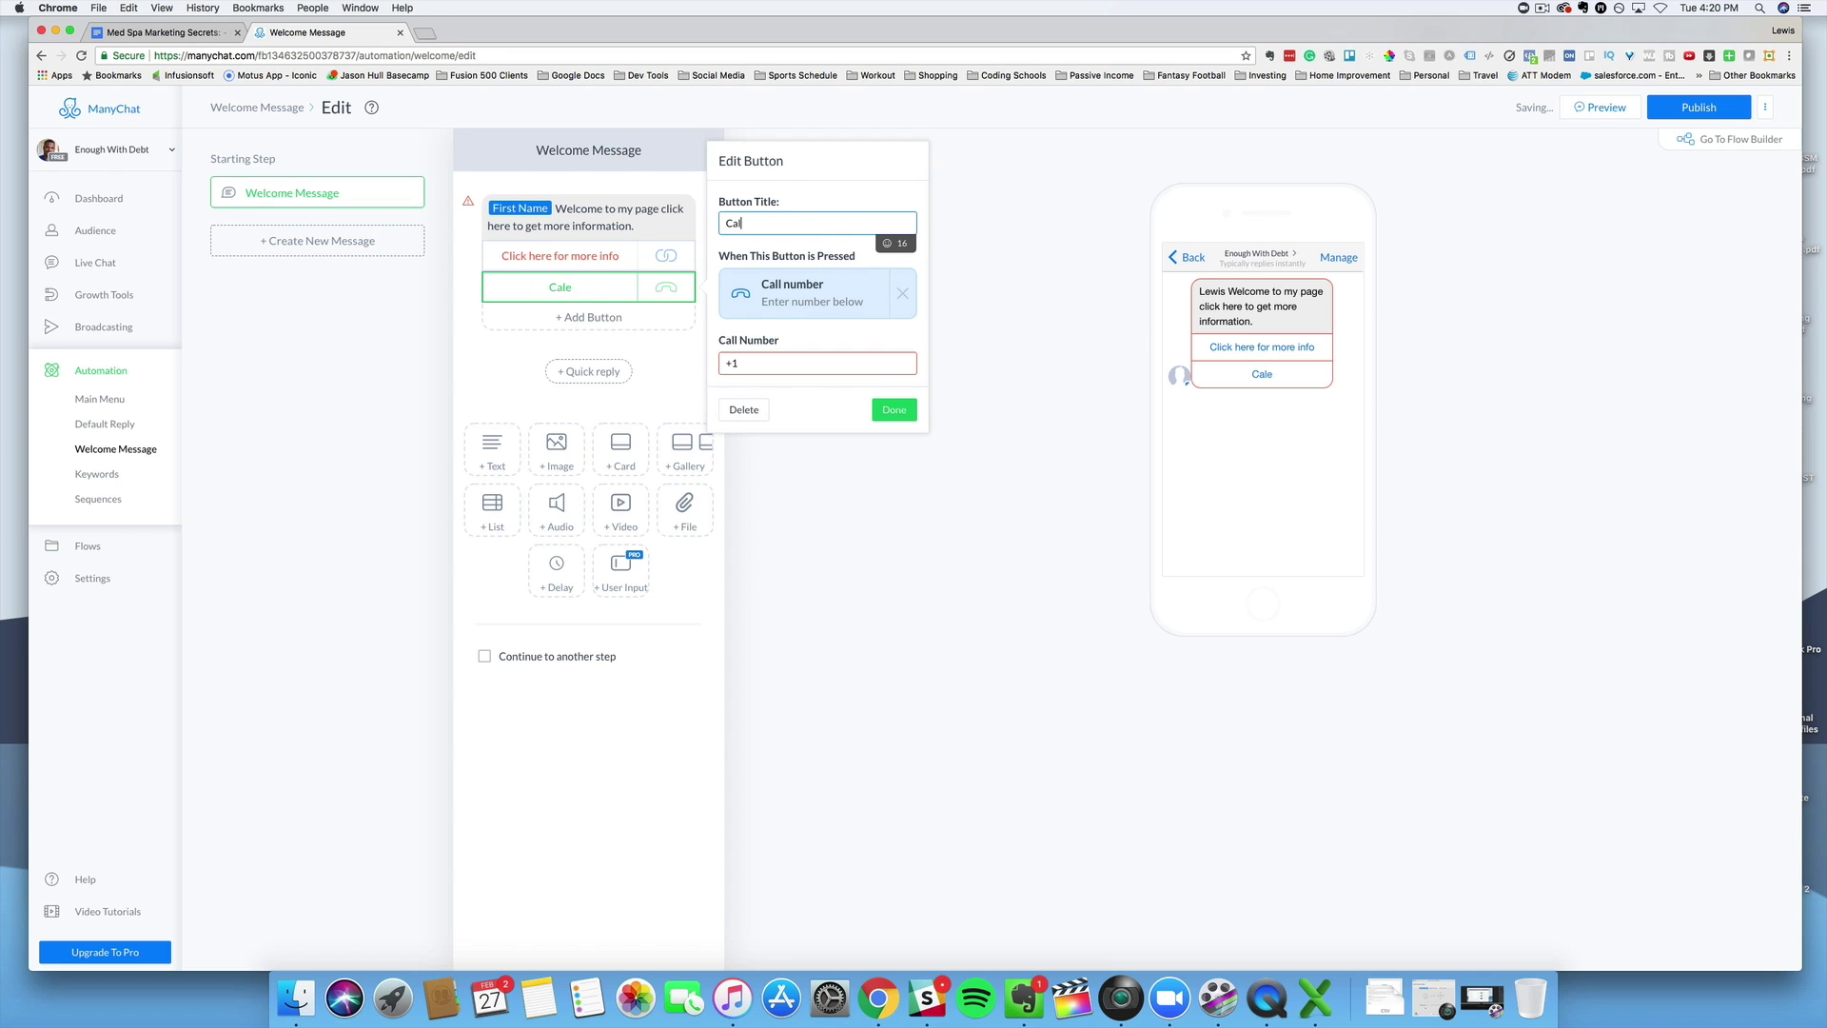
type(" Me")
left_click(820, 362)
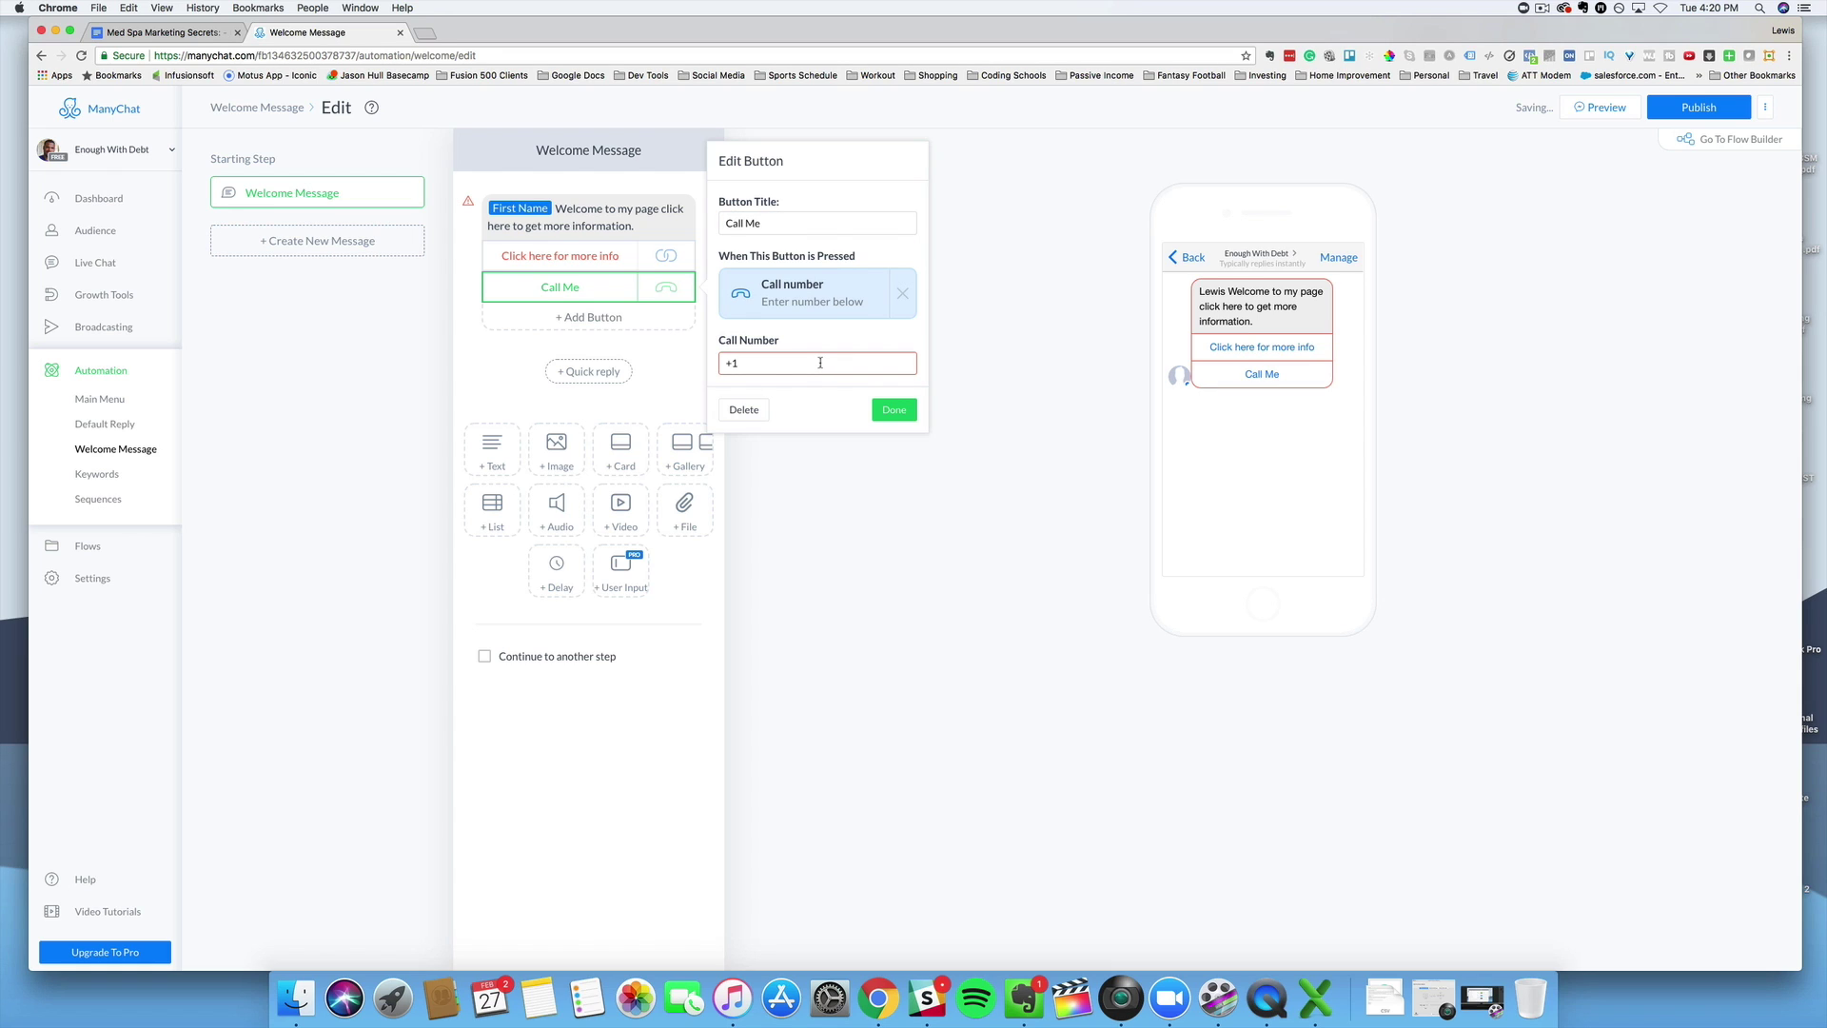
left_click(893, 411)
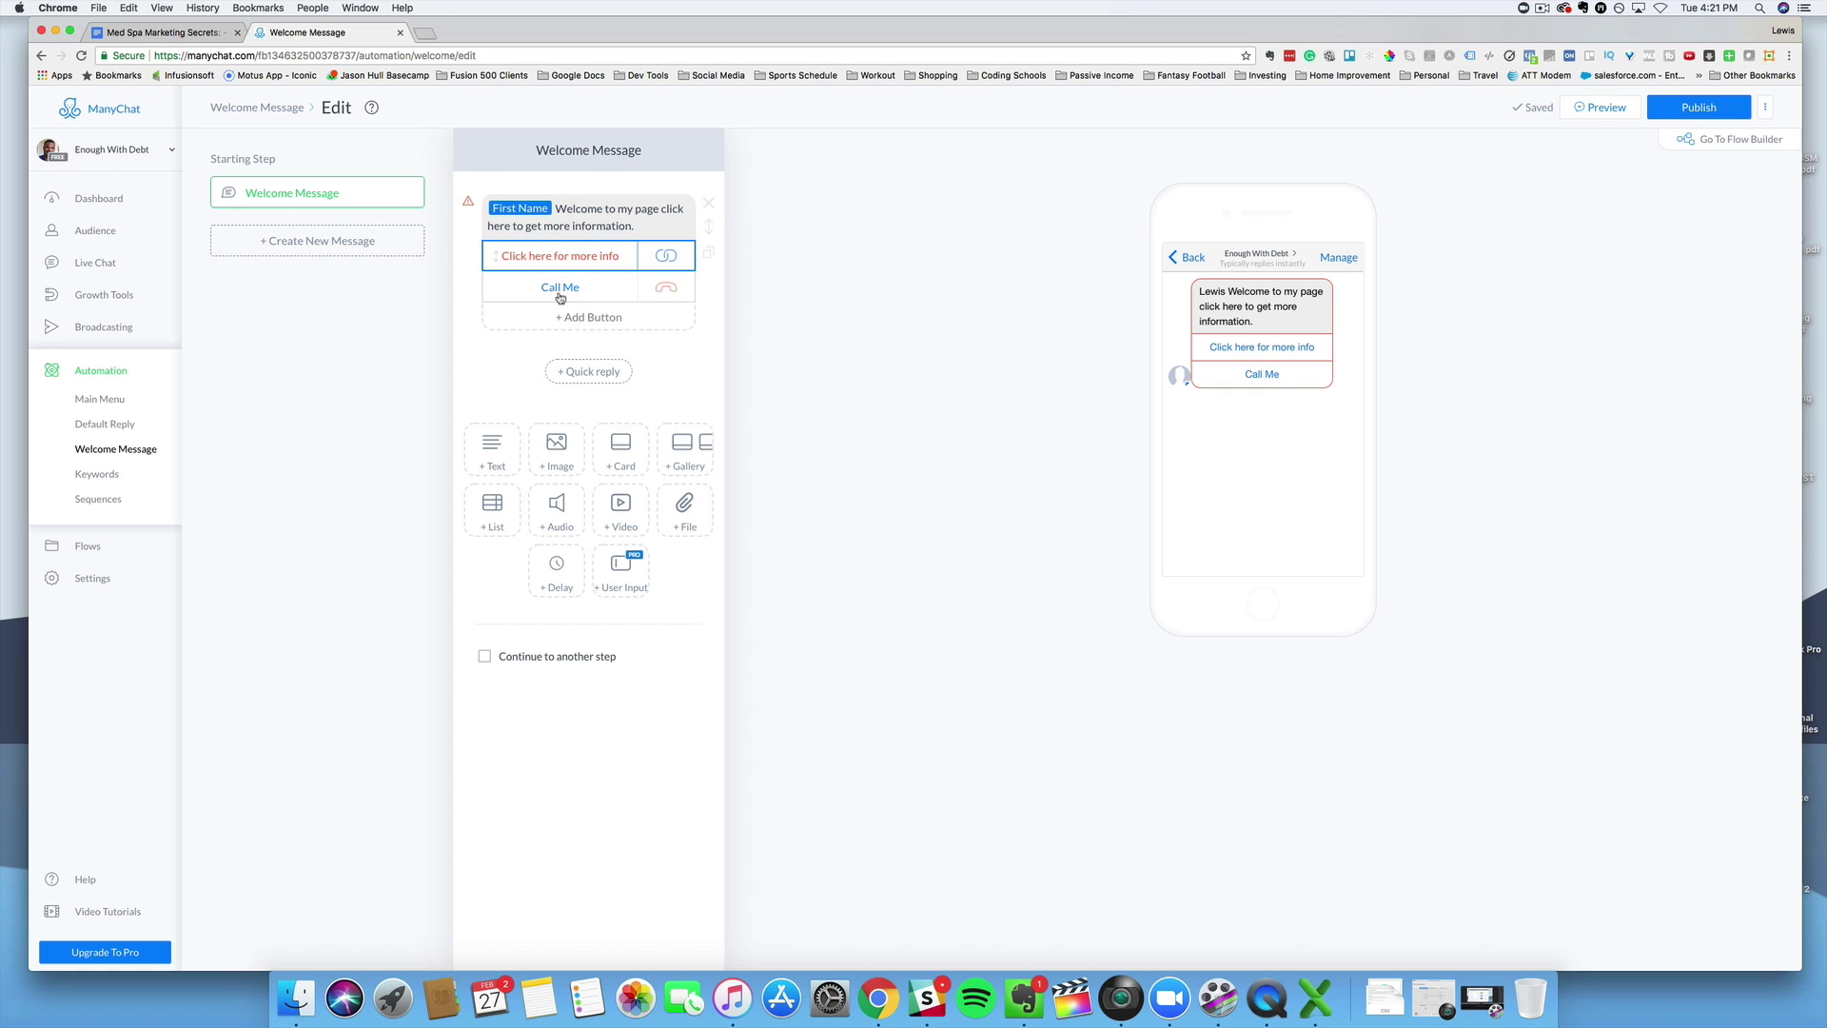
Examine the welcome message step in the Flow Builder, and return to the Basic Builder
left_click(1713, 145)
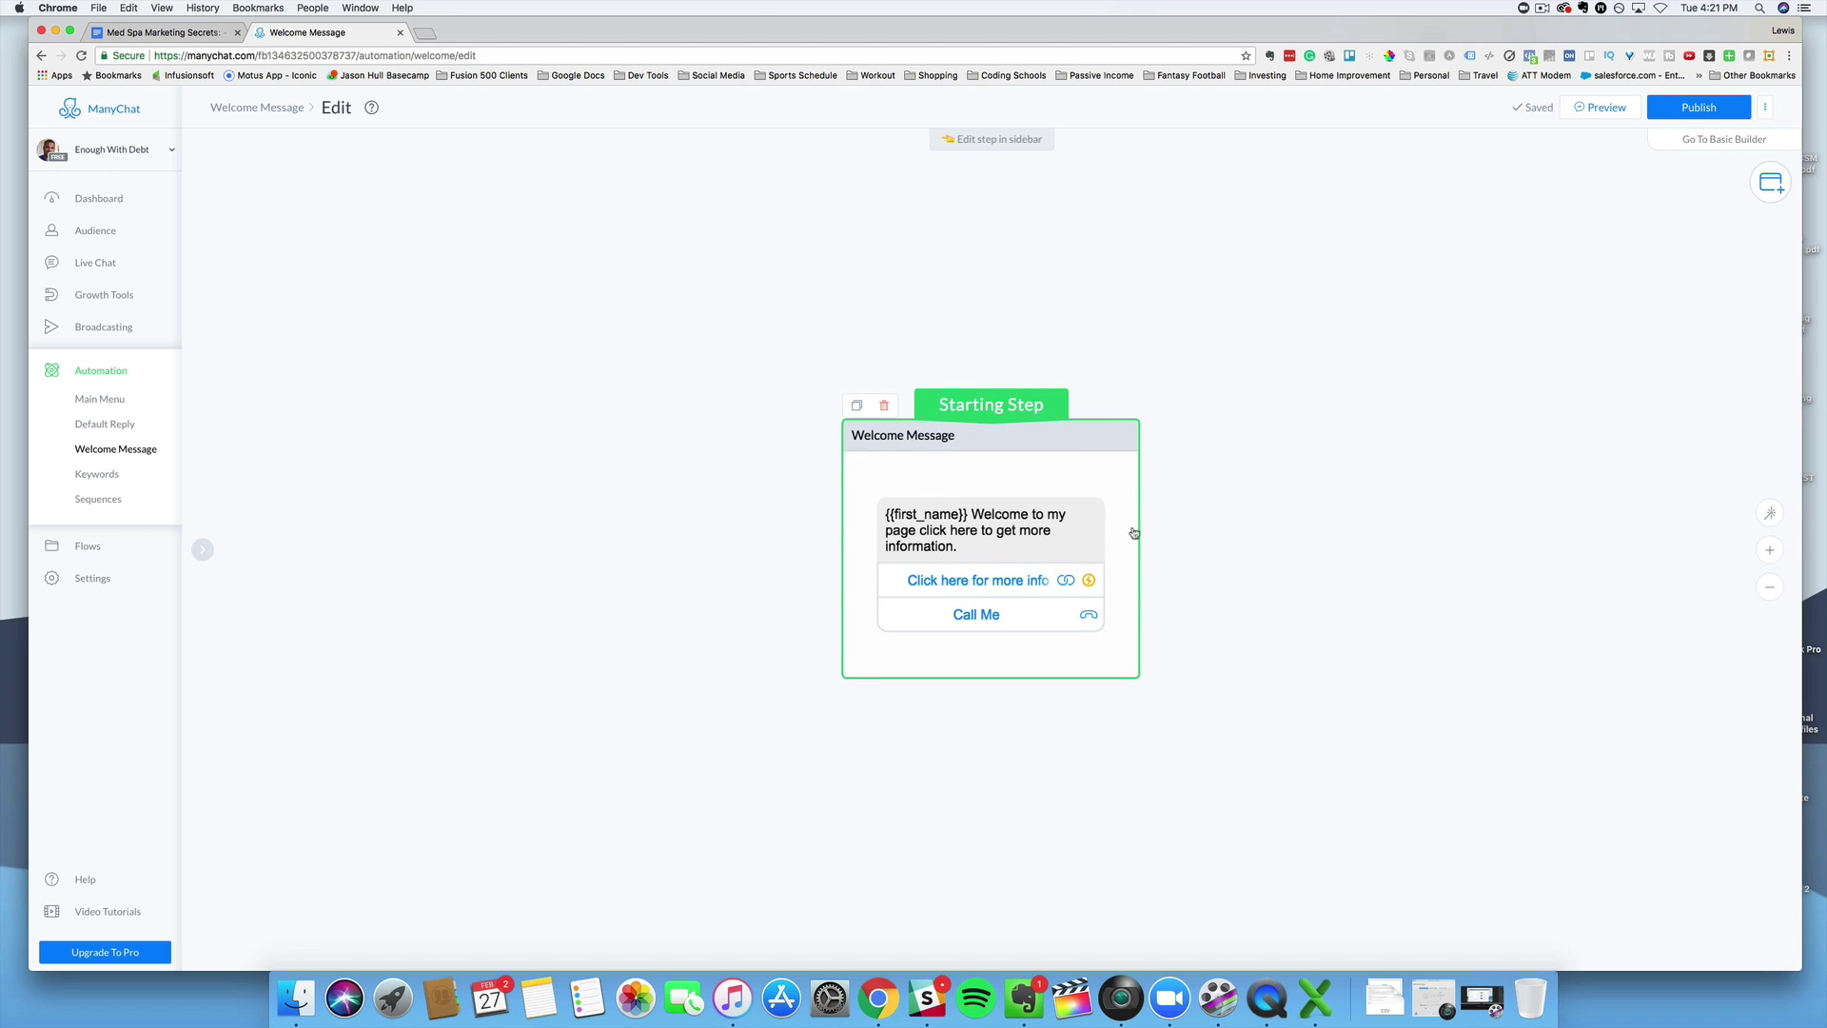
left_click(1772, 553)
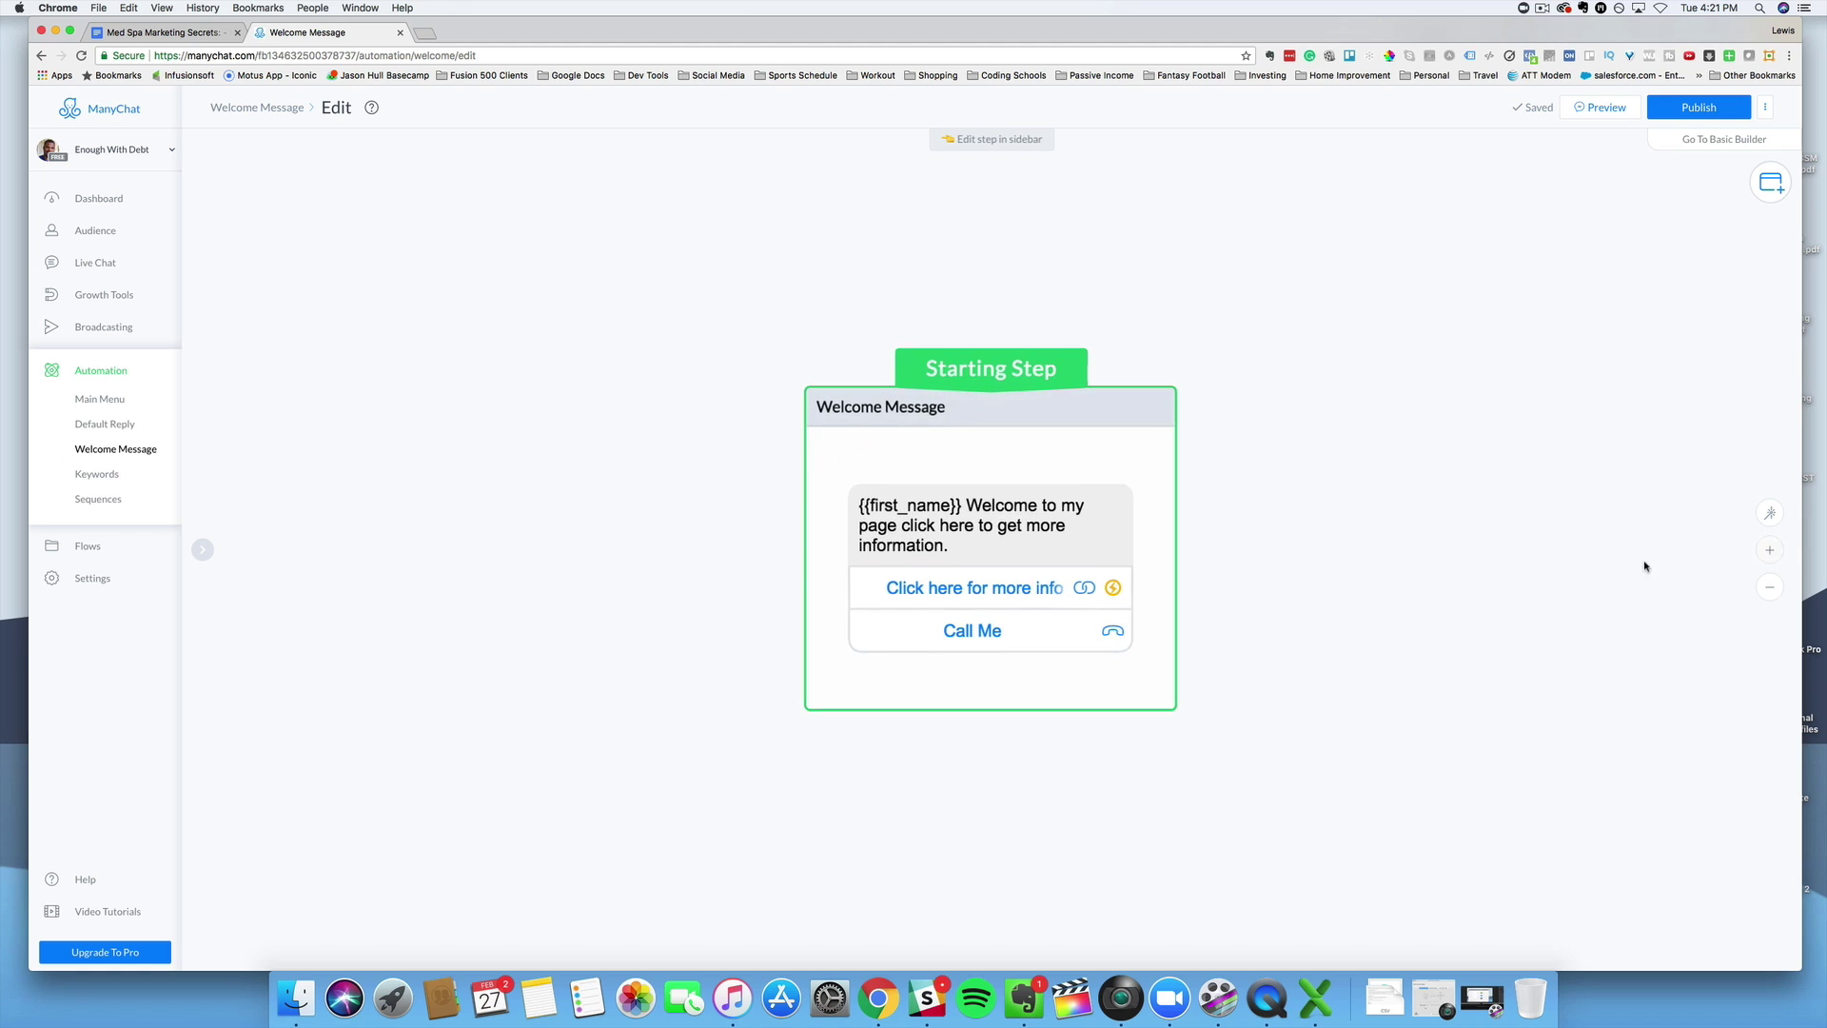
left_click(1169, 583)
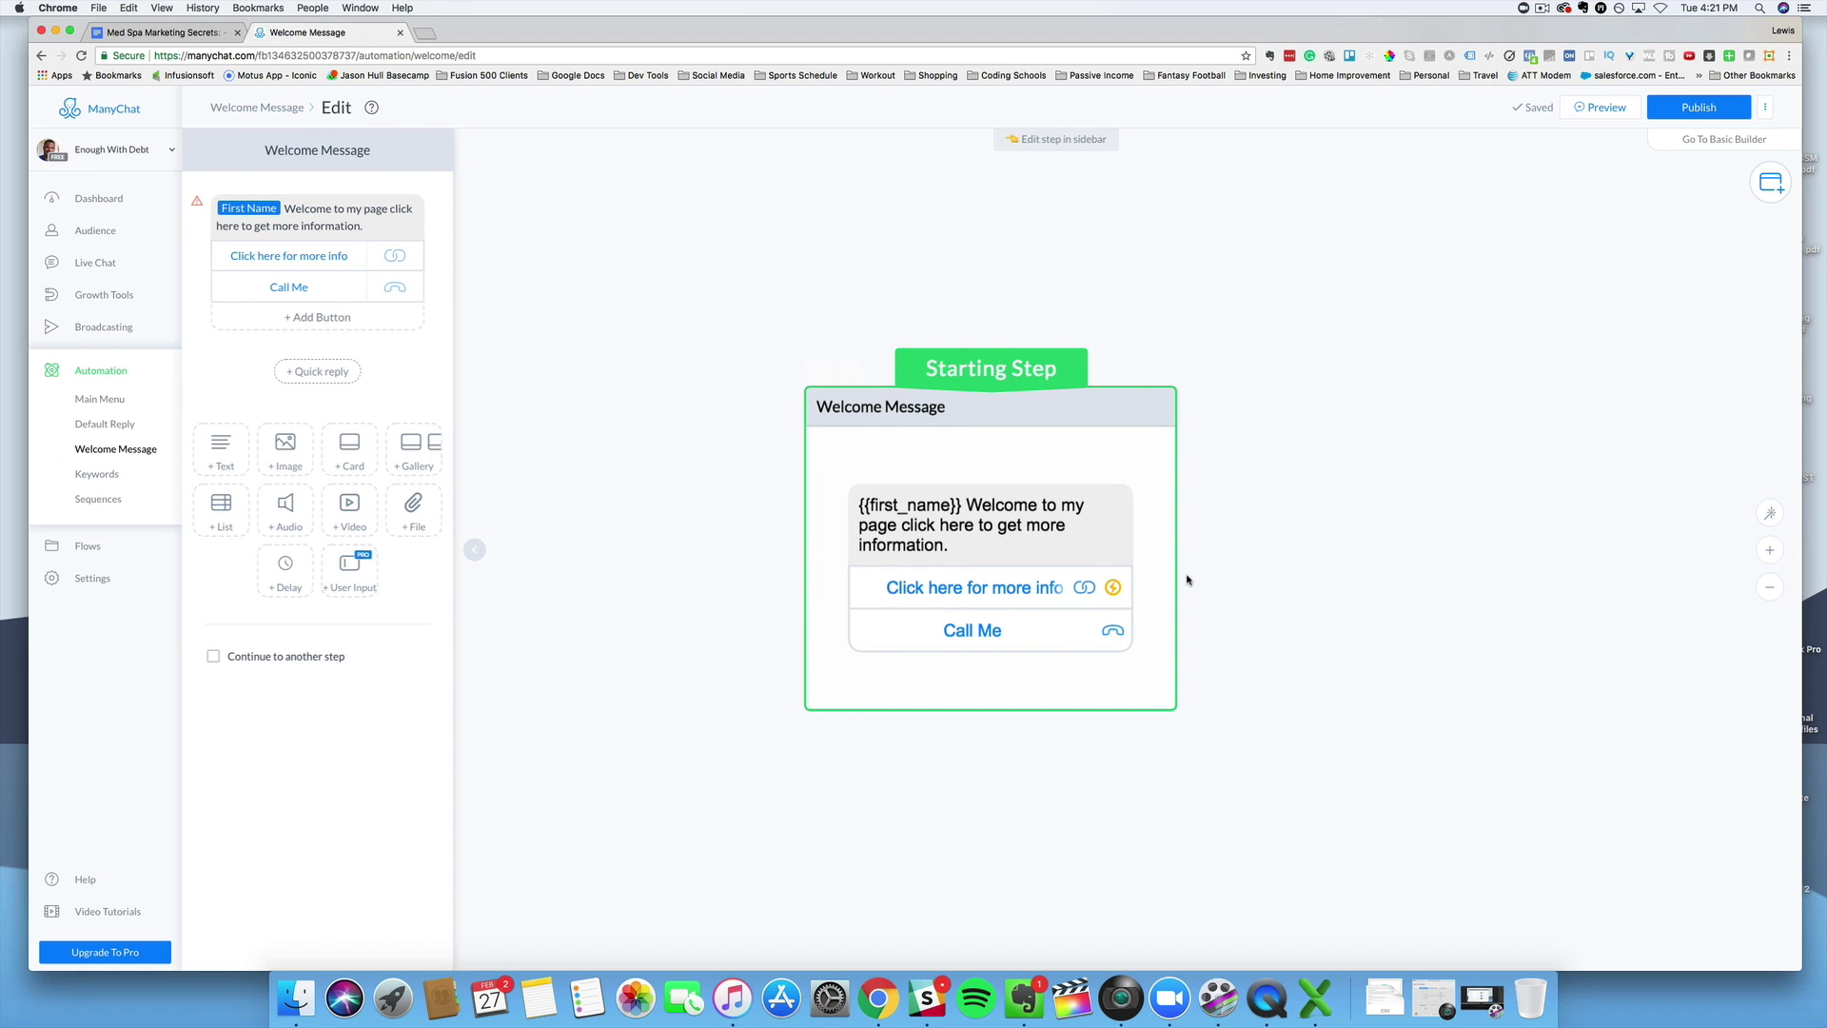
left_click(1053, 587)
left_click(366, 389)
left_click(1687, 141)
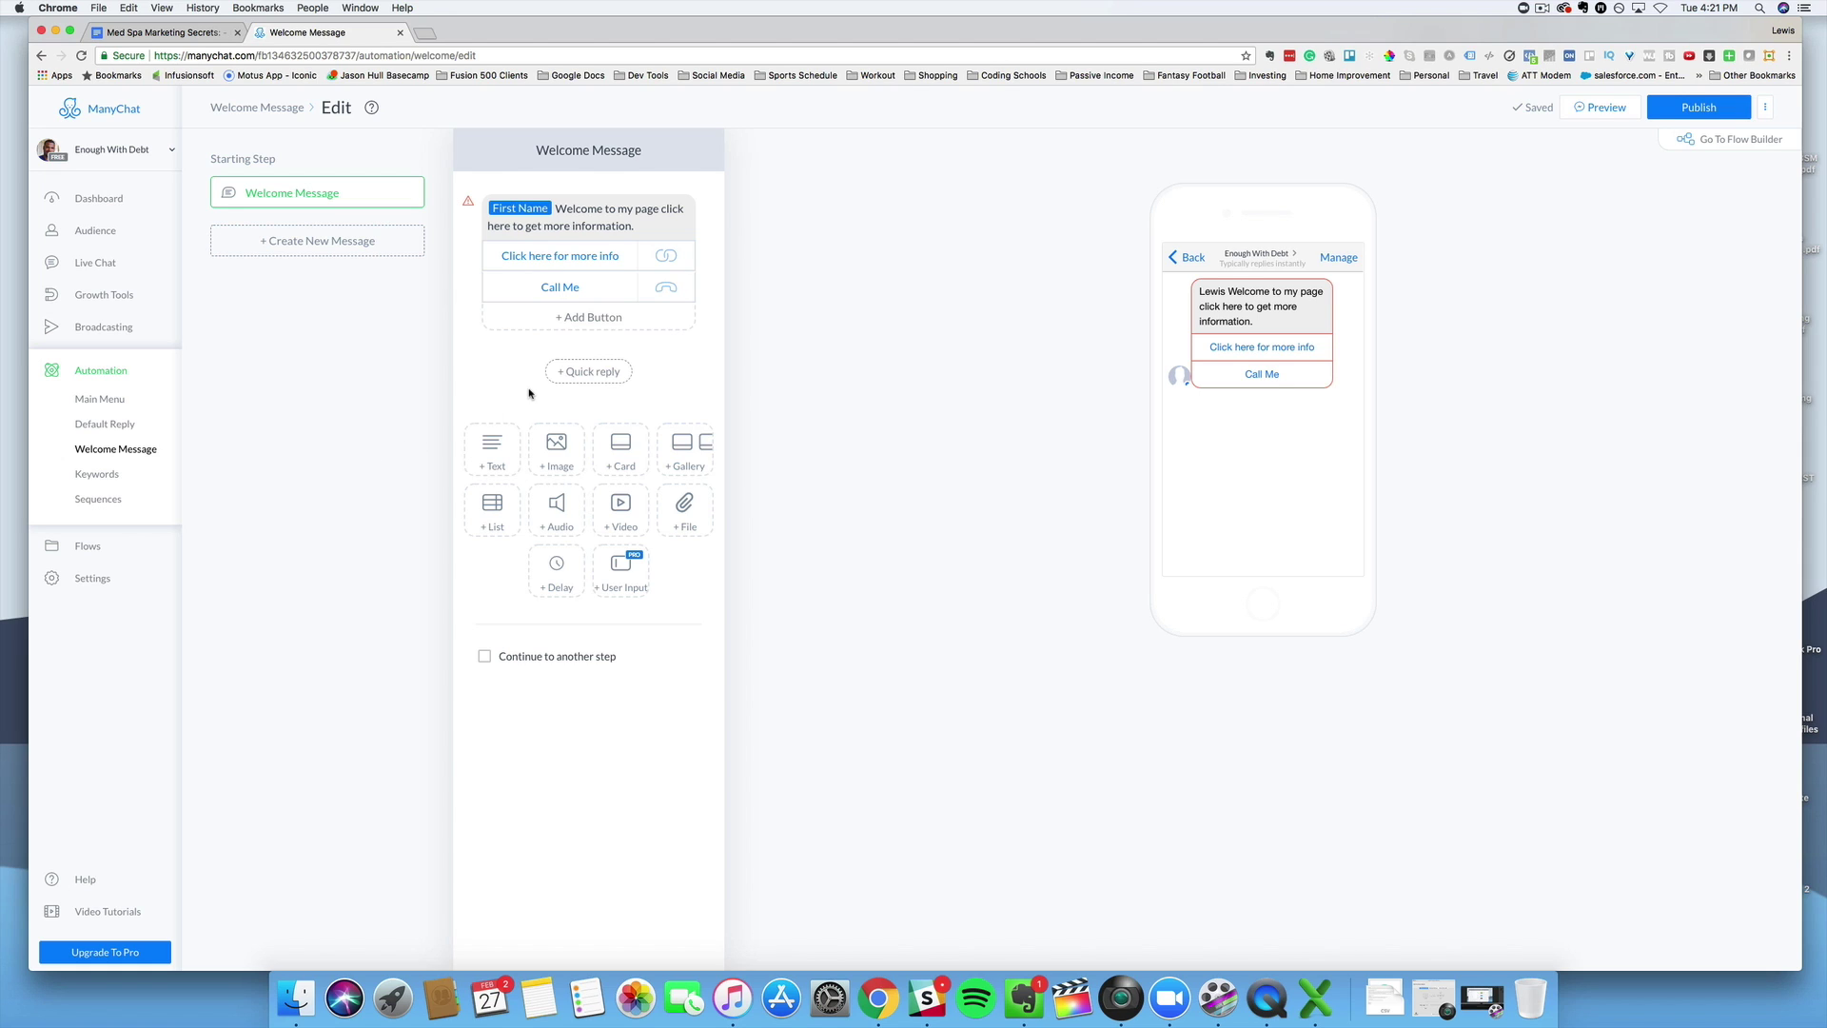
Add an opt-out line below the welcome text reading: If wish to not receive message type" stop"
left_click(647, 224)
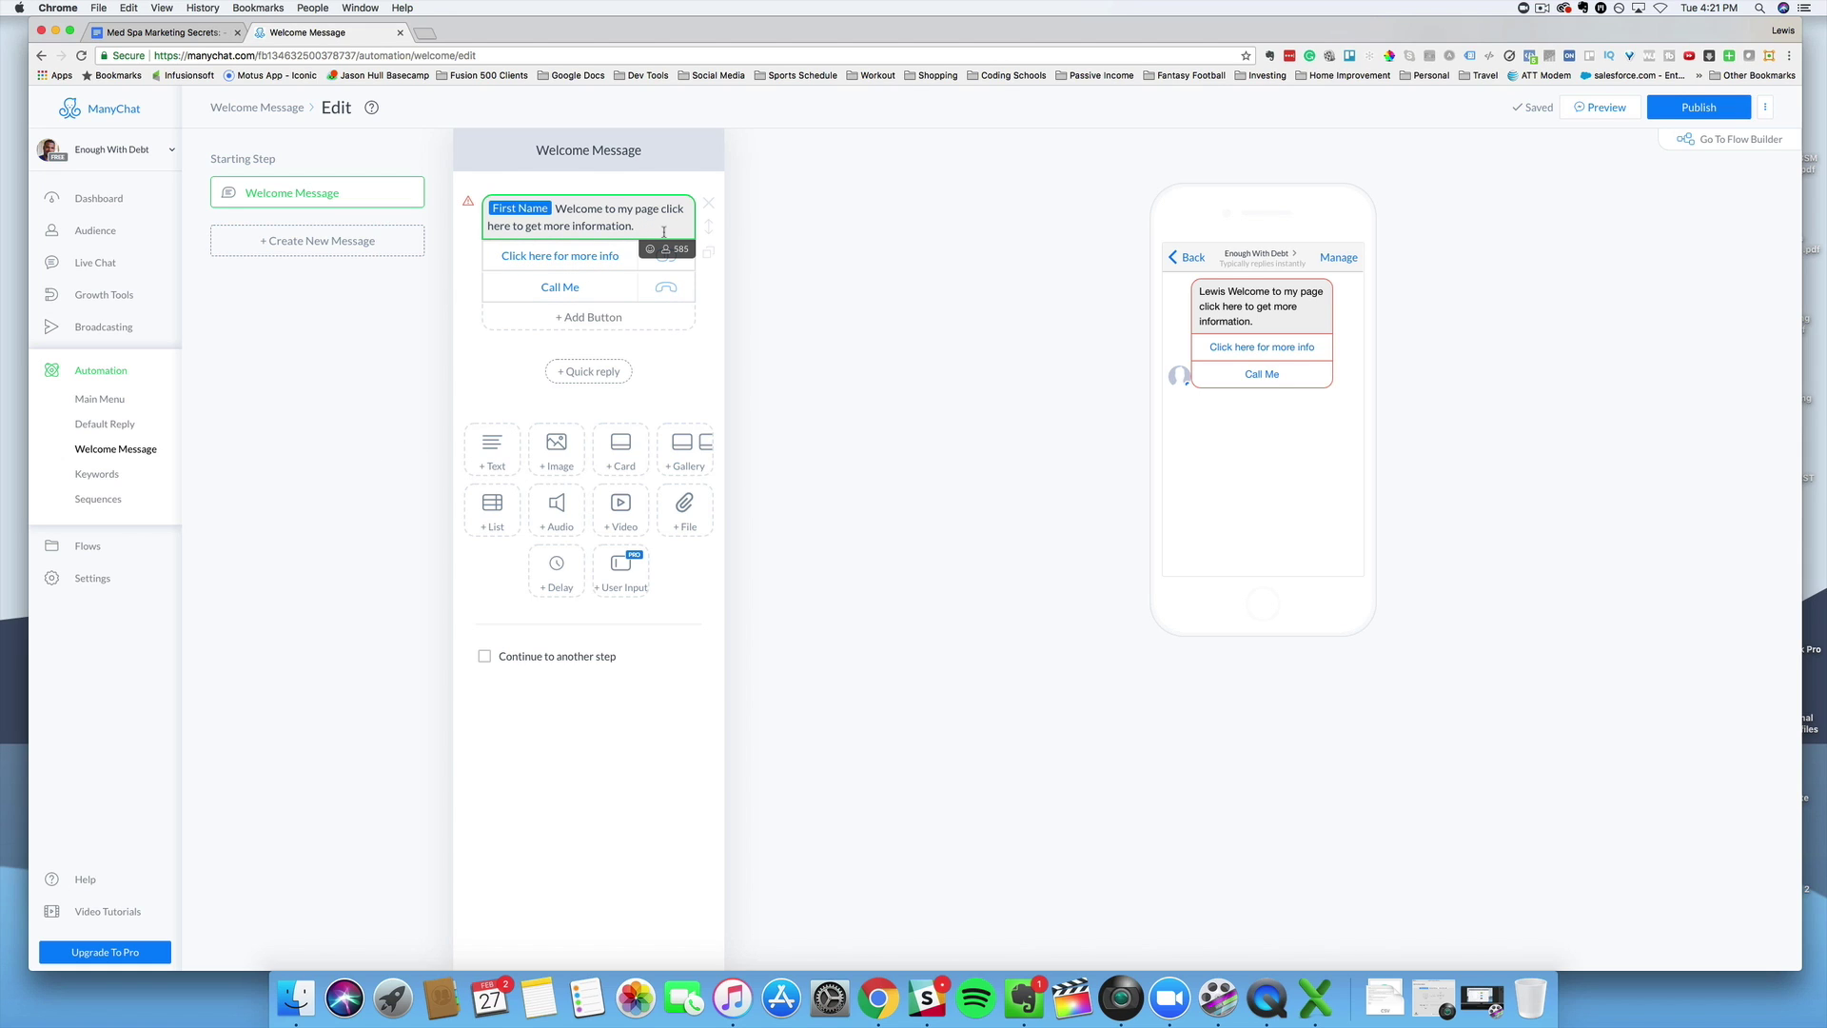
key("Return")
key("Return")
type("If wish t")
key("BackSpace")
type("to not re")
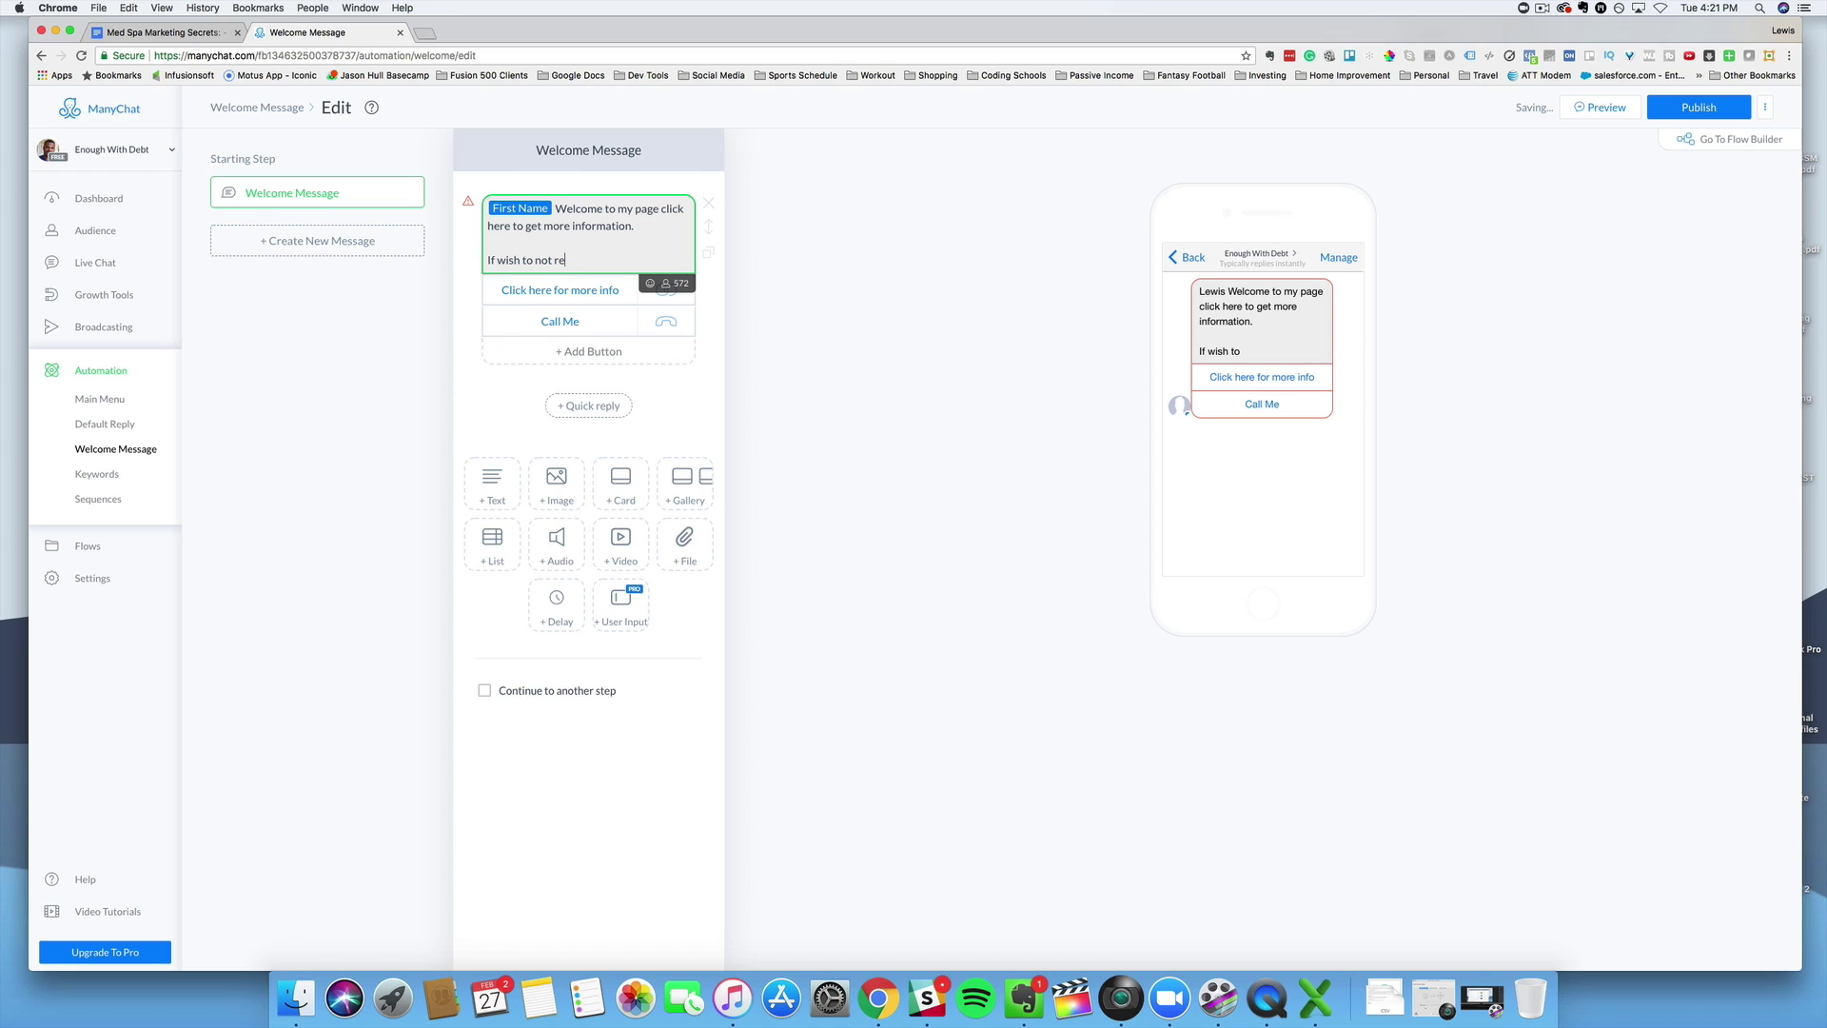
type("ceive message")
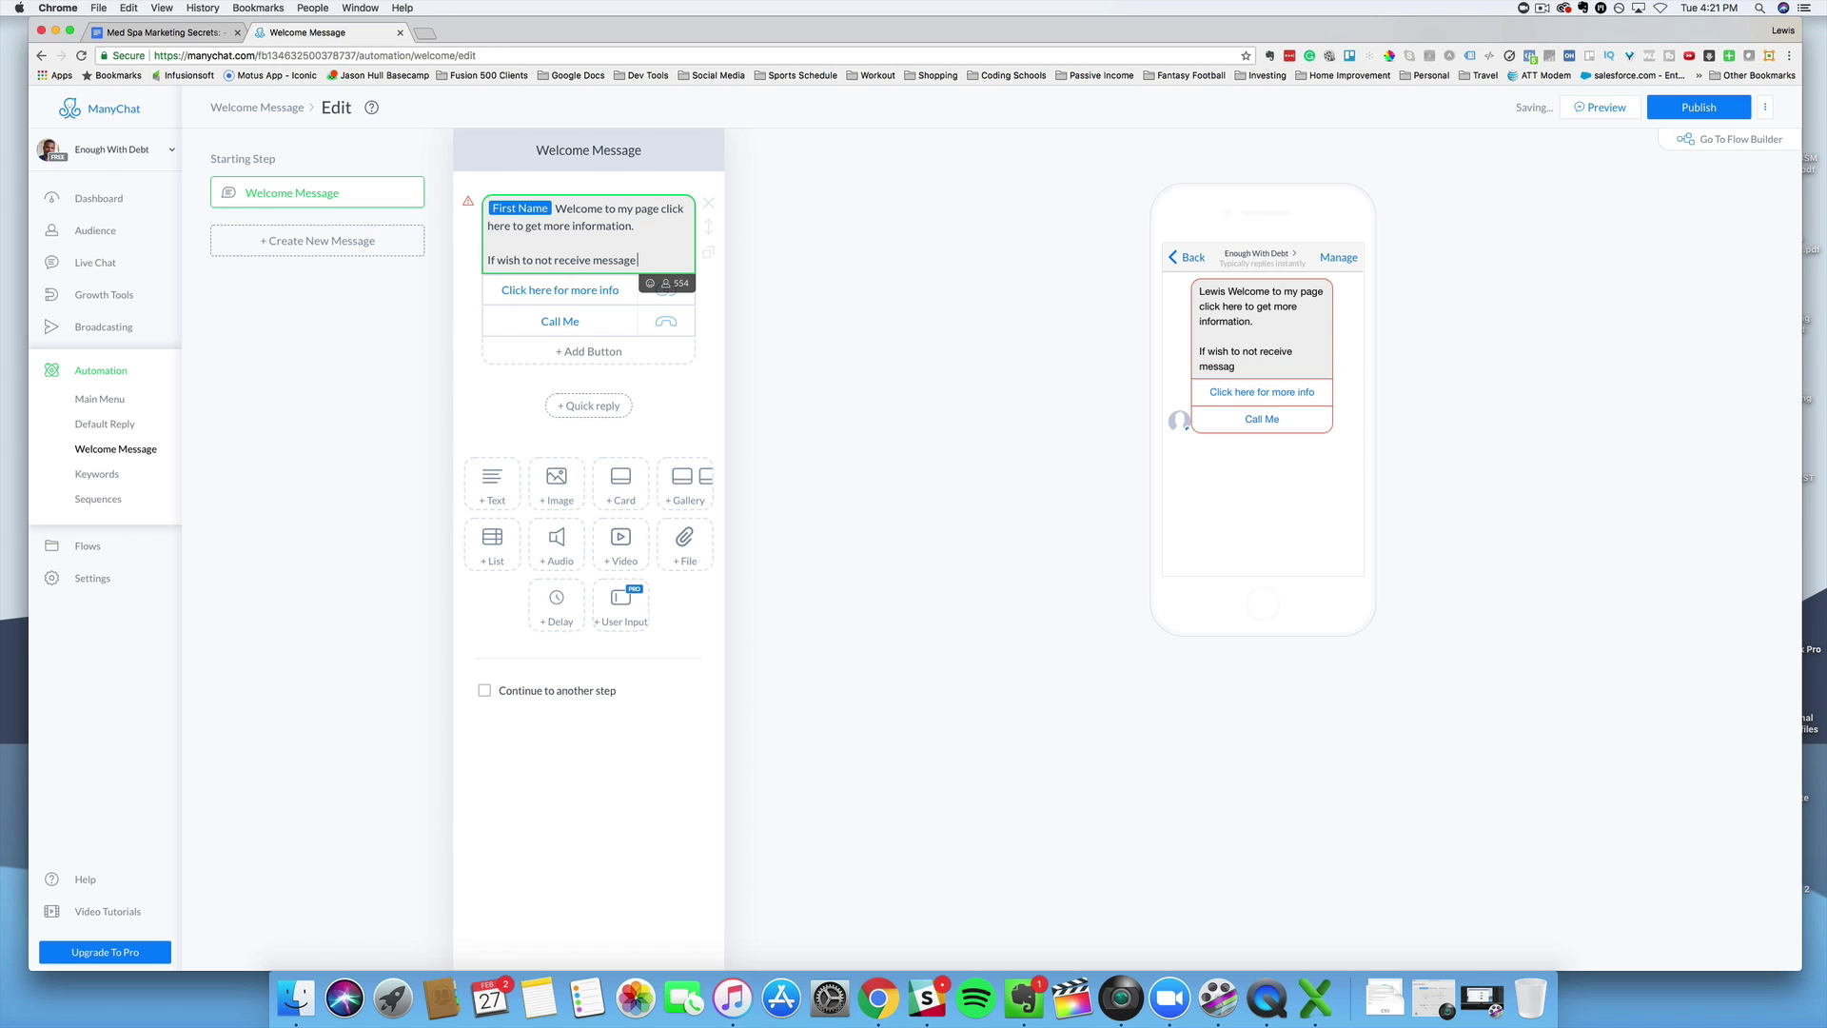
type(" type stop")
left_click(661, 259)
type("\"")
left_click(689, 259)
type("\"")
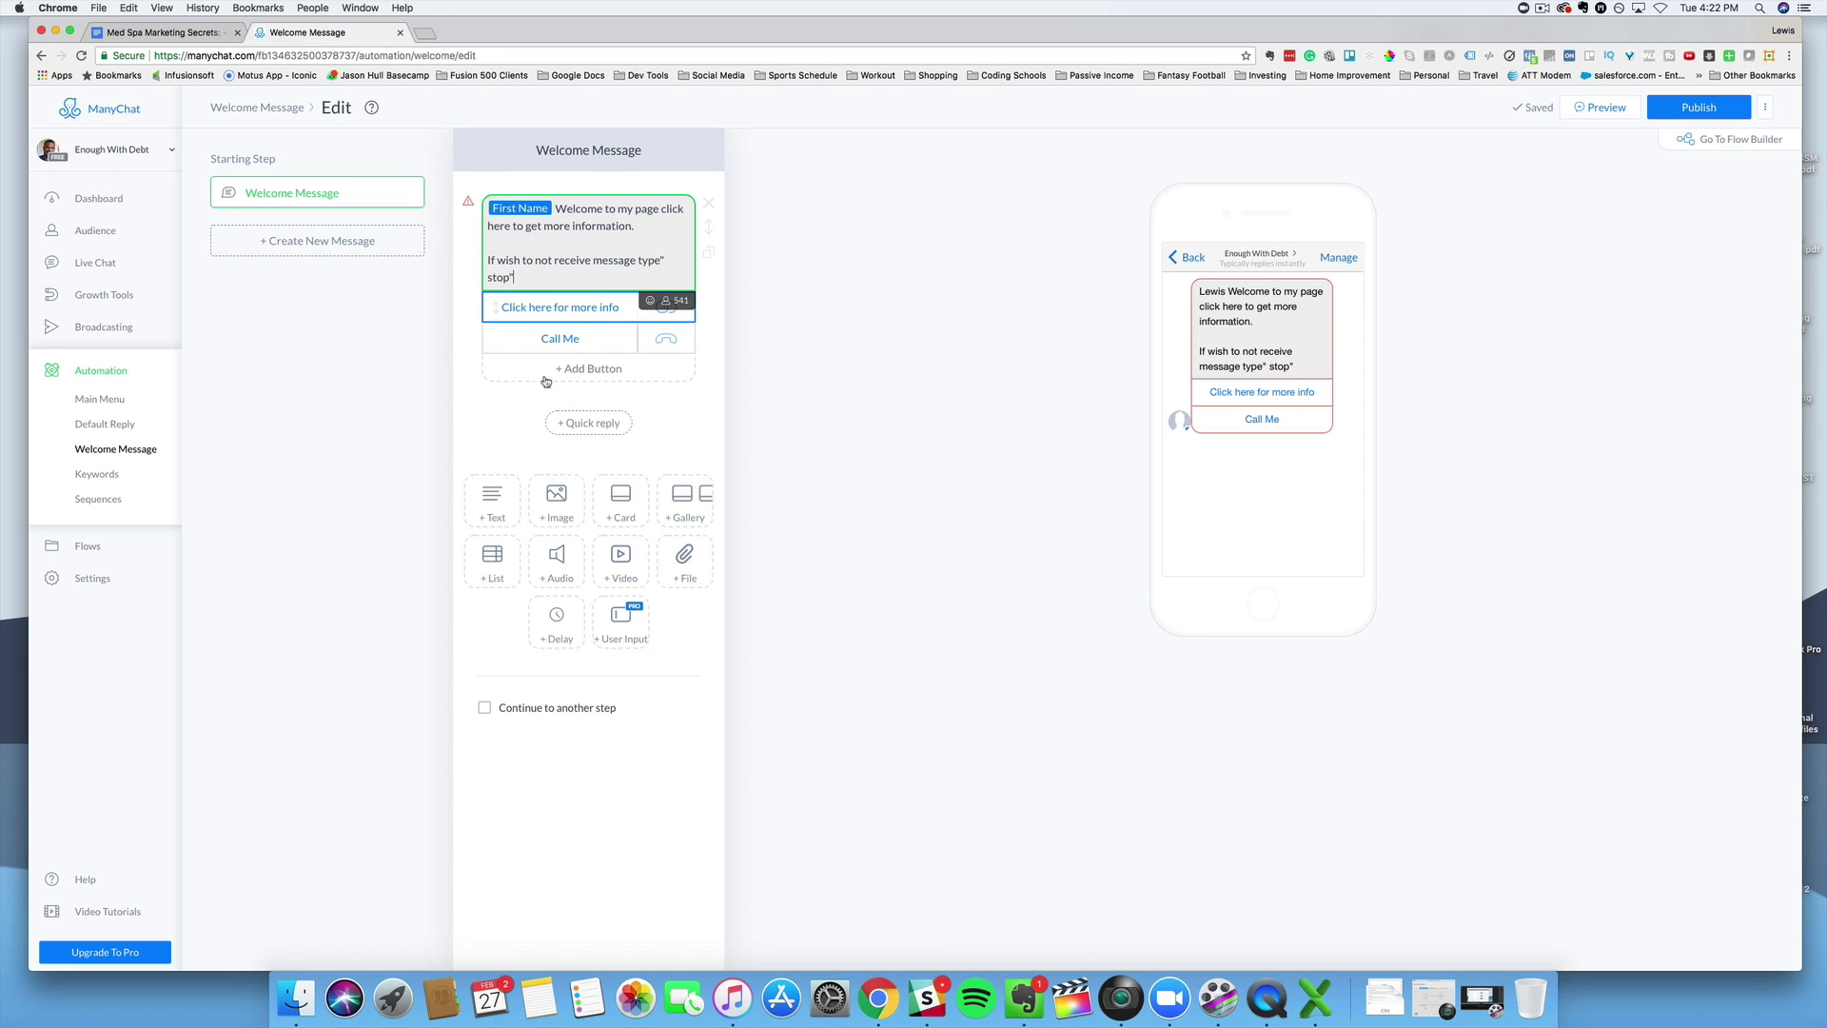
Create a new broadcast, and review its message content and its sending settings
left_click(102, 327)
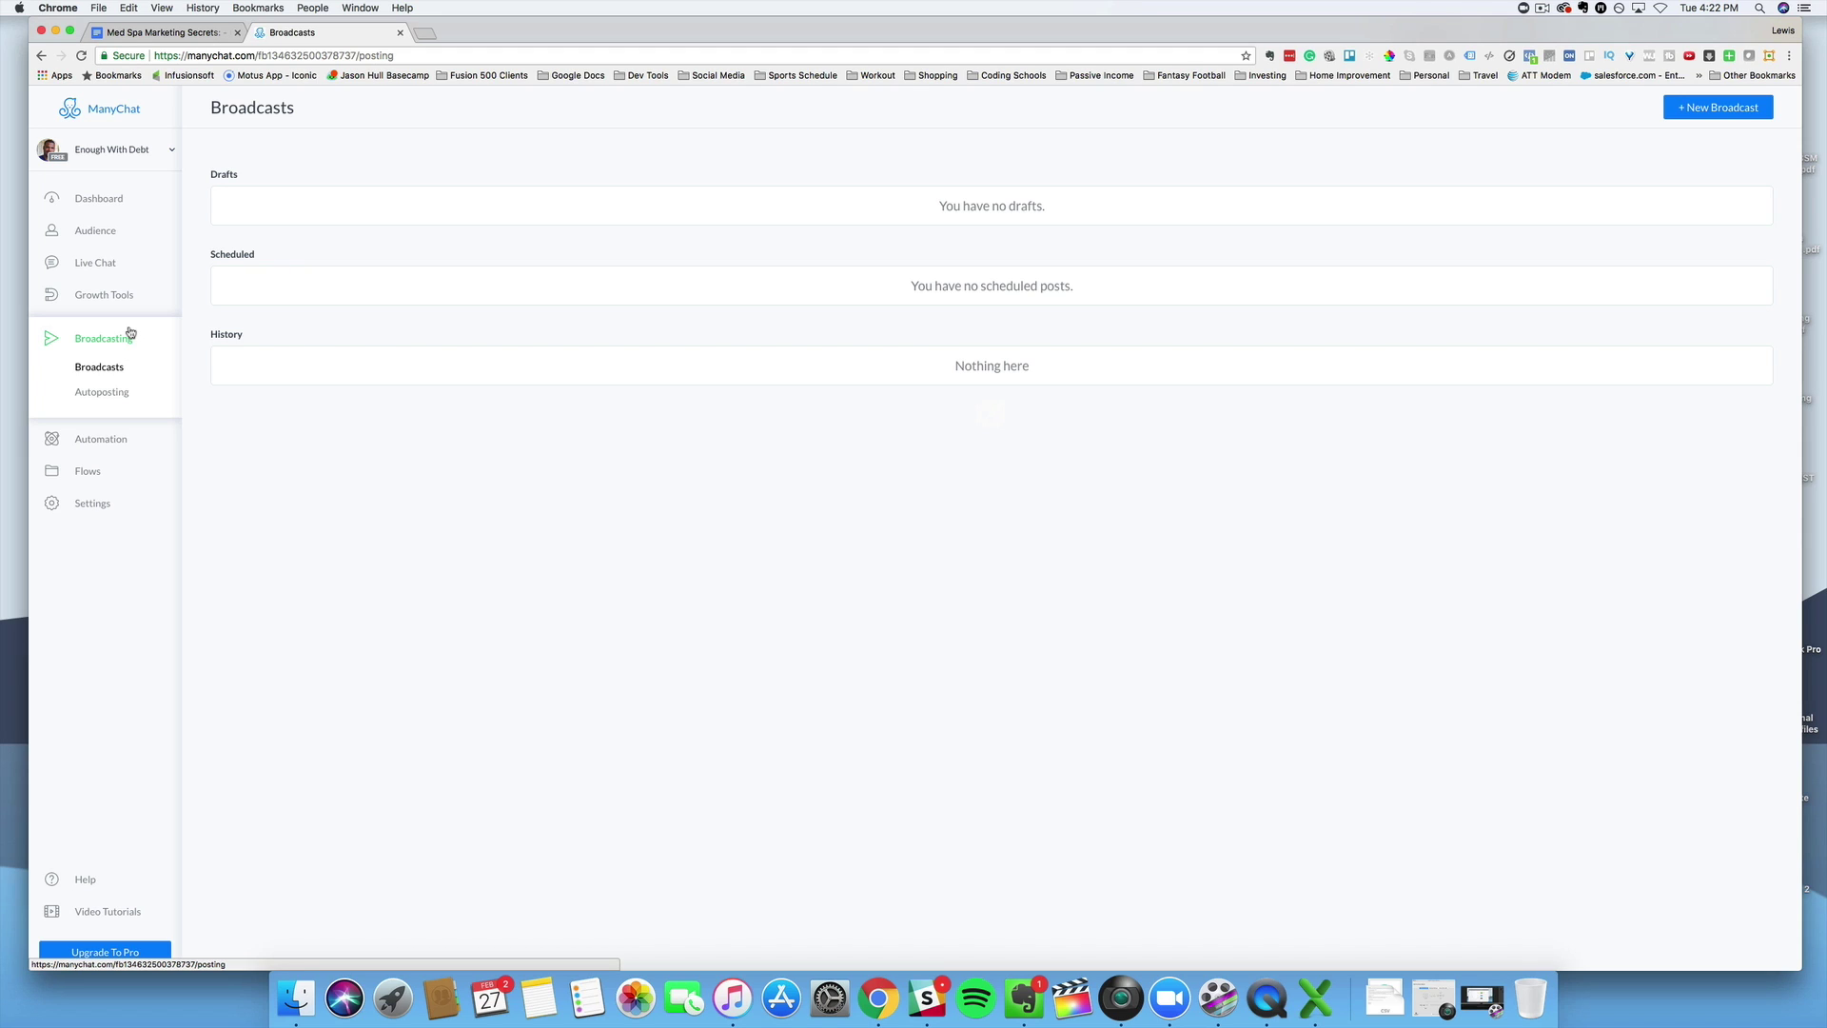
left_click(1694, 109)
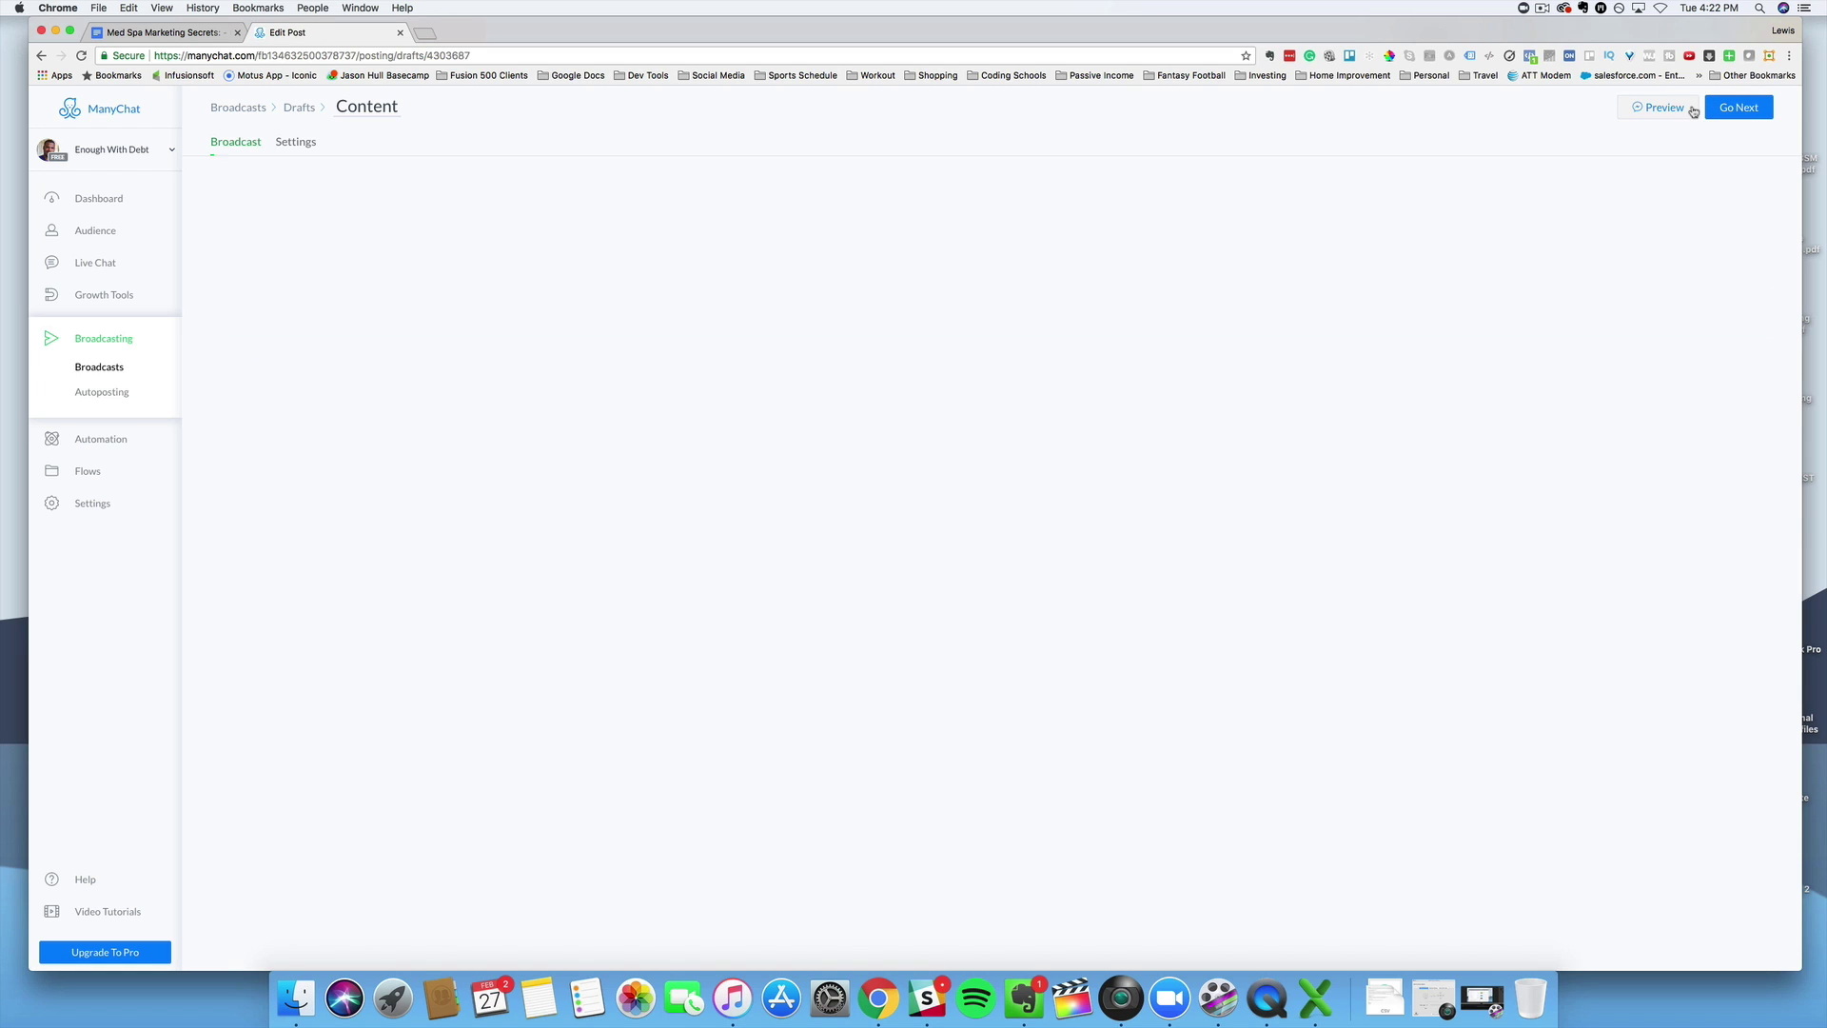
left_click(562, 231)
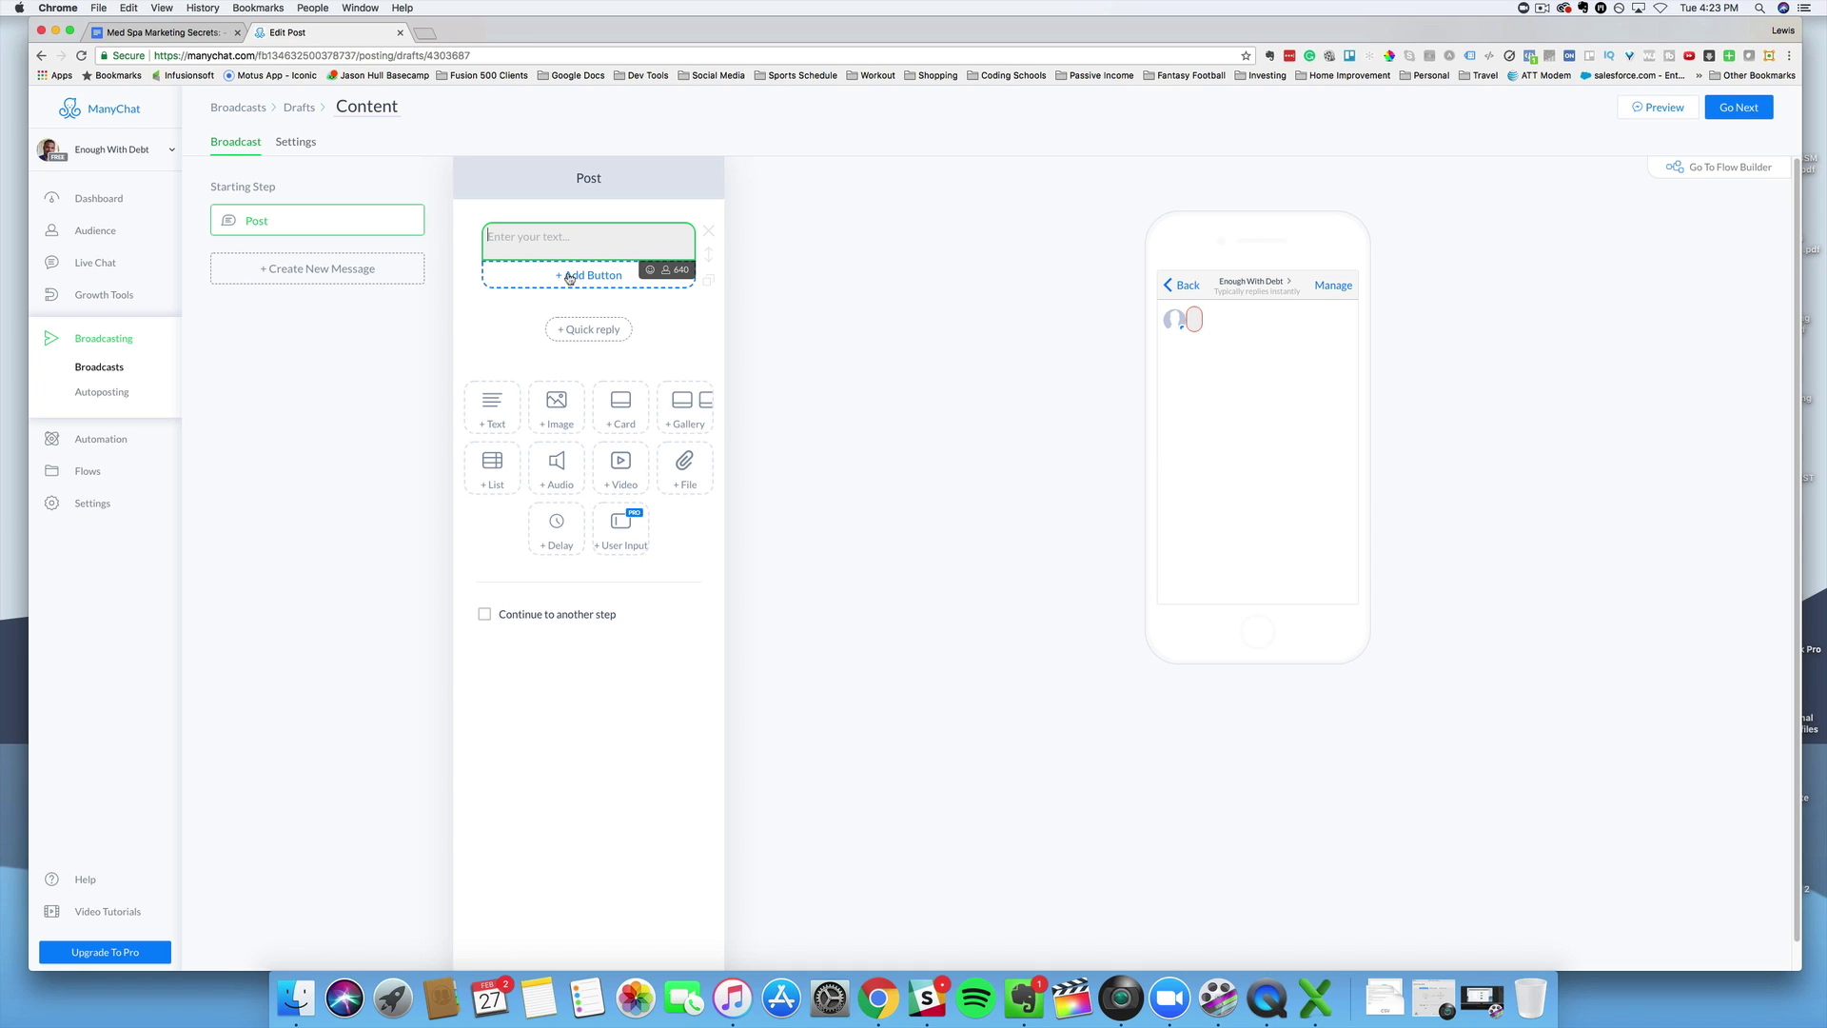
left_click(302, 145)
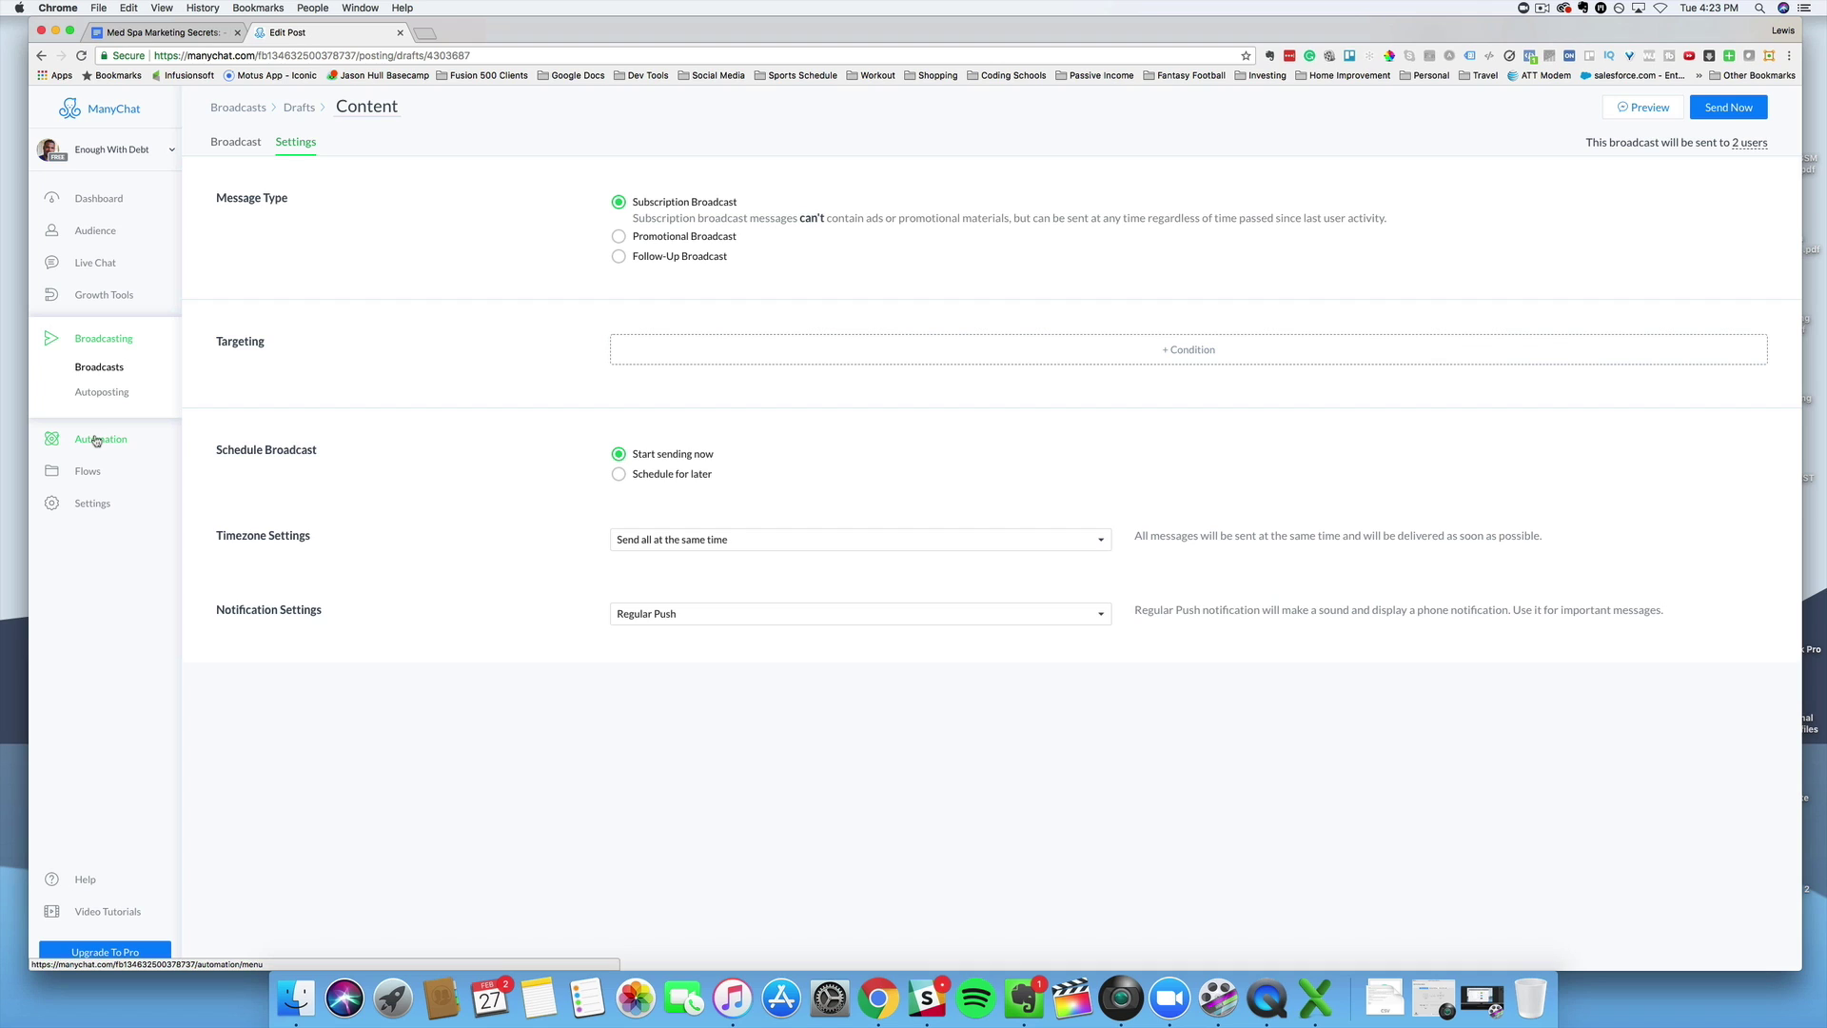
Open the EWD Blog Opt-In growth tool and examine its initial-state options, headline and description
left_click(102, 301)
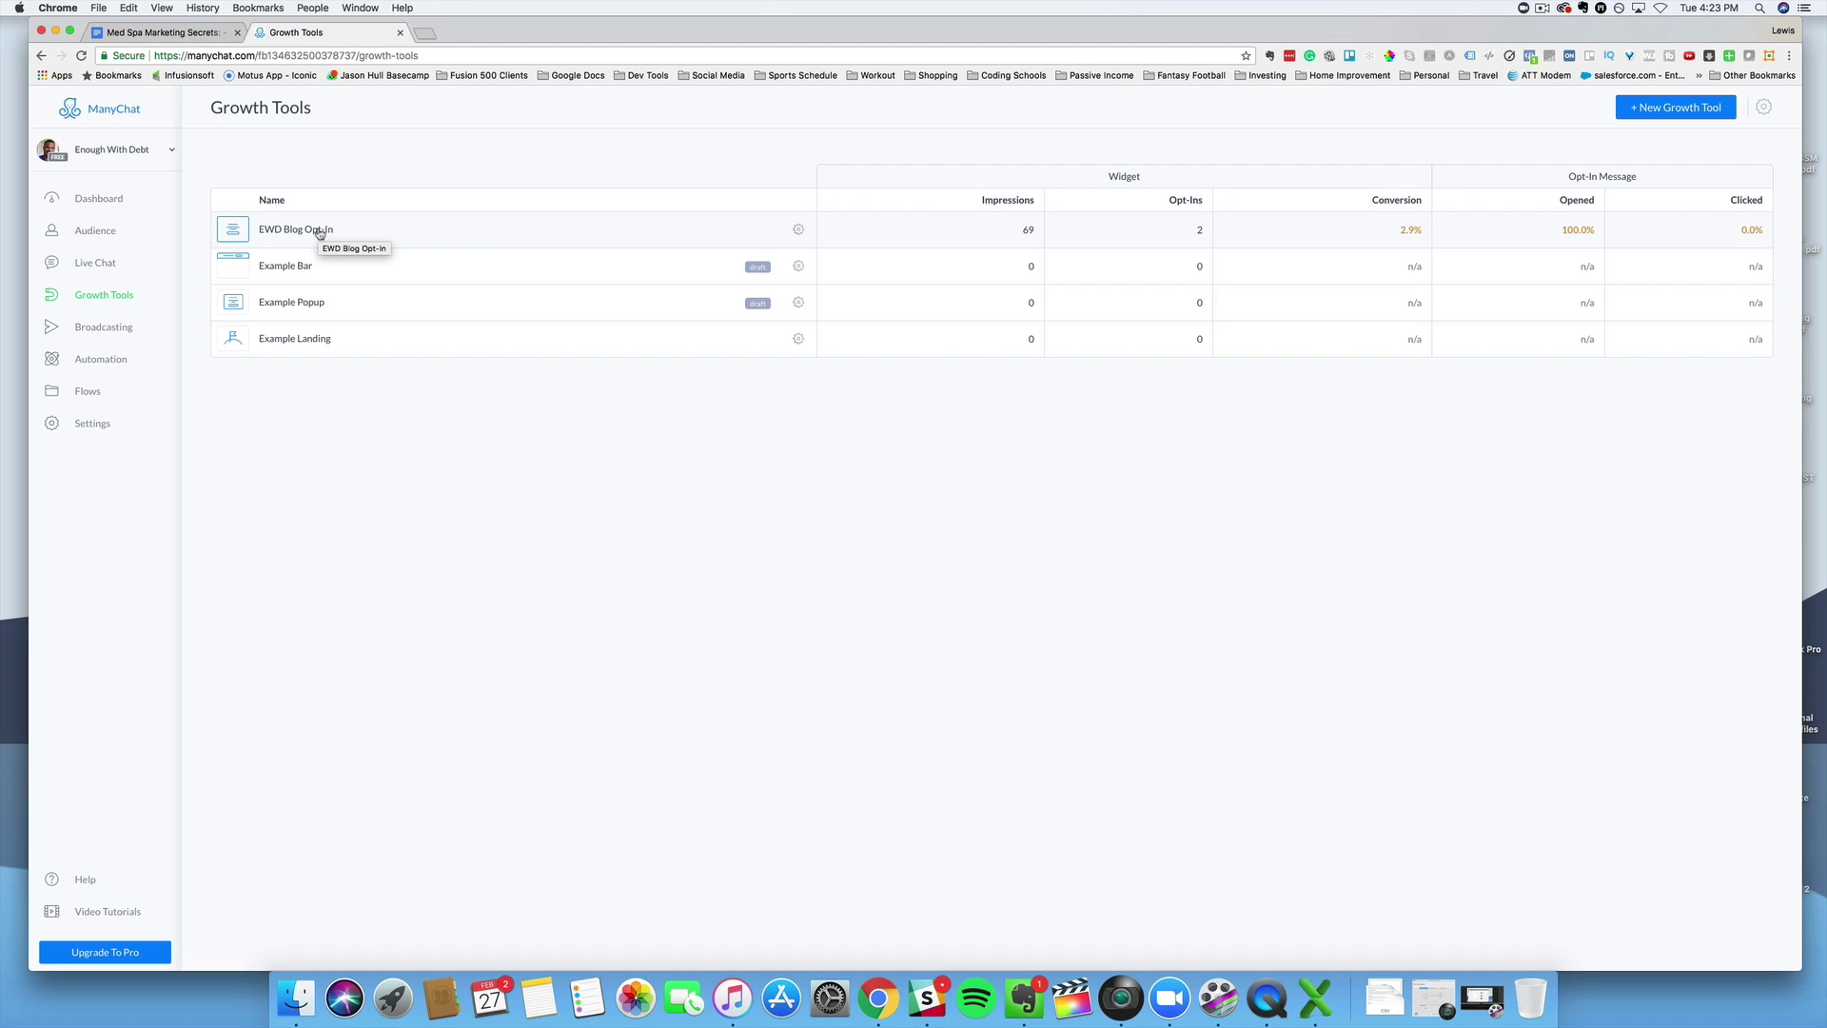
left_click(320, 232)
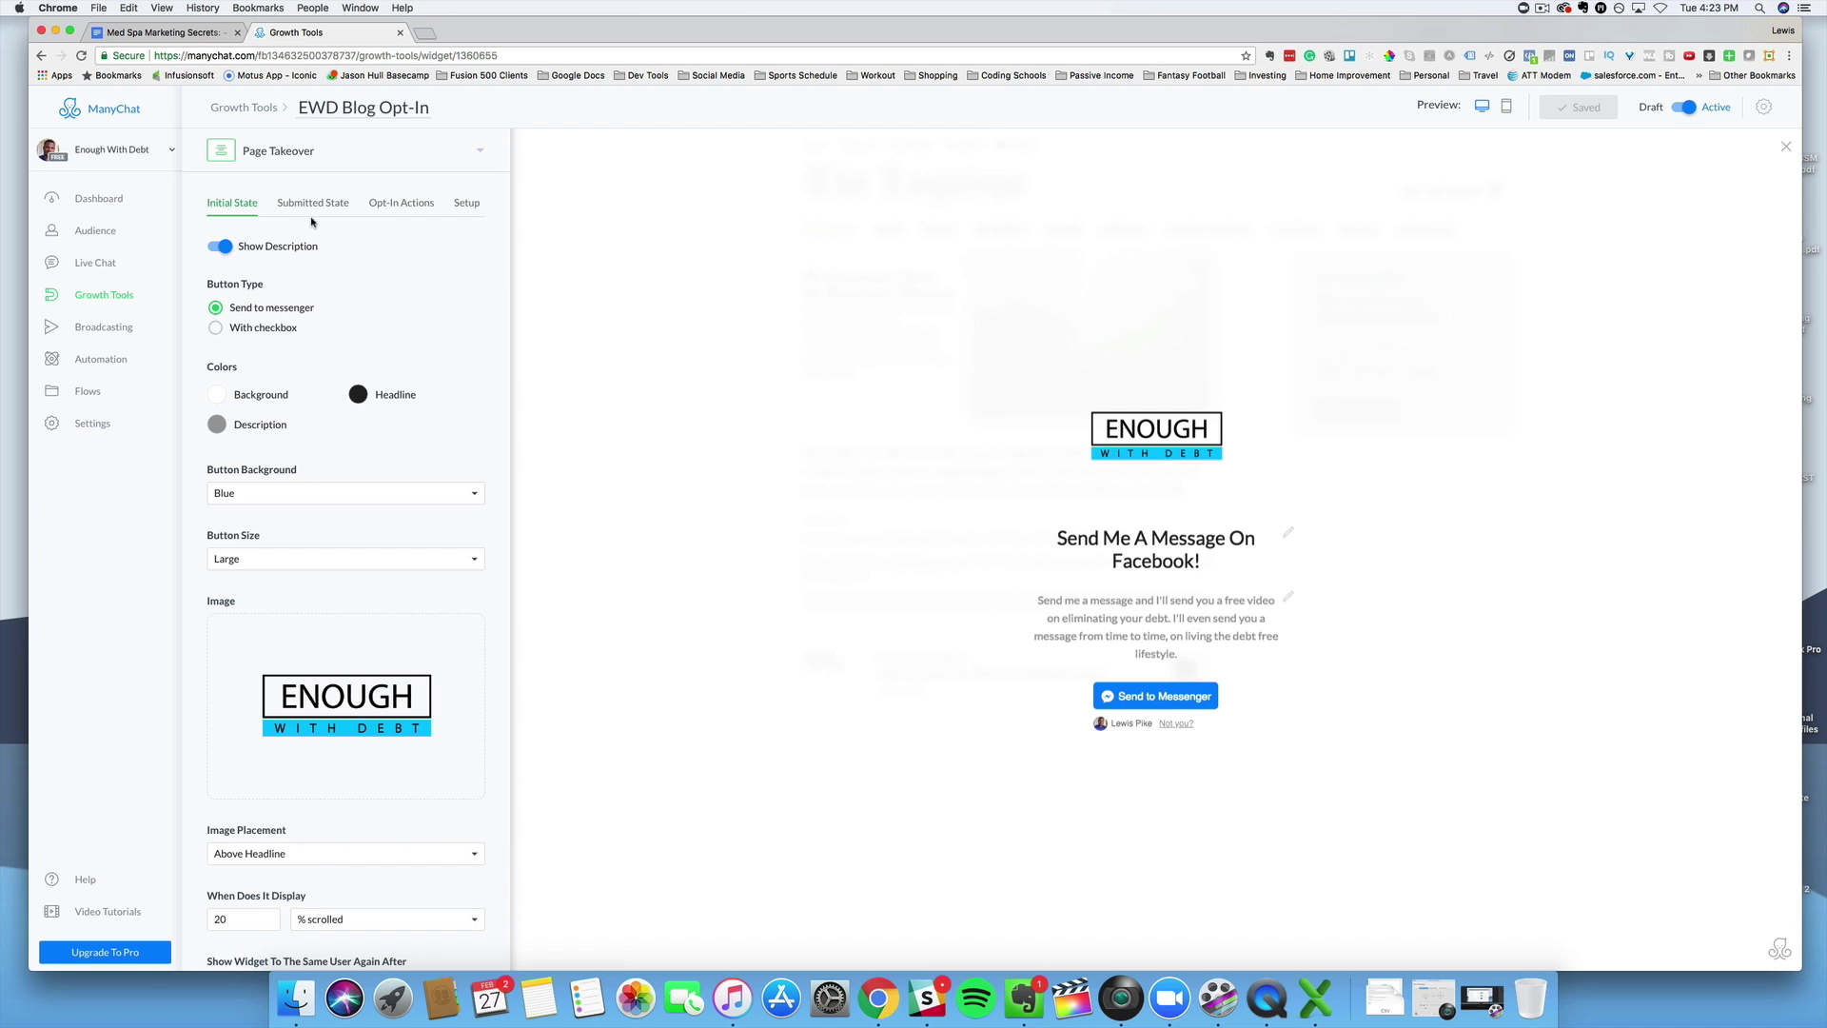
scroll(374, 671, "down", 3)
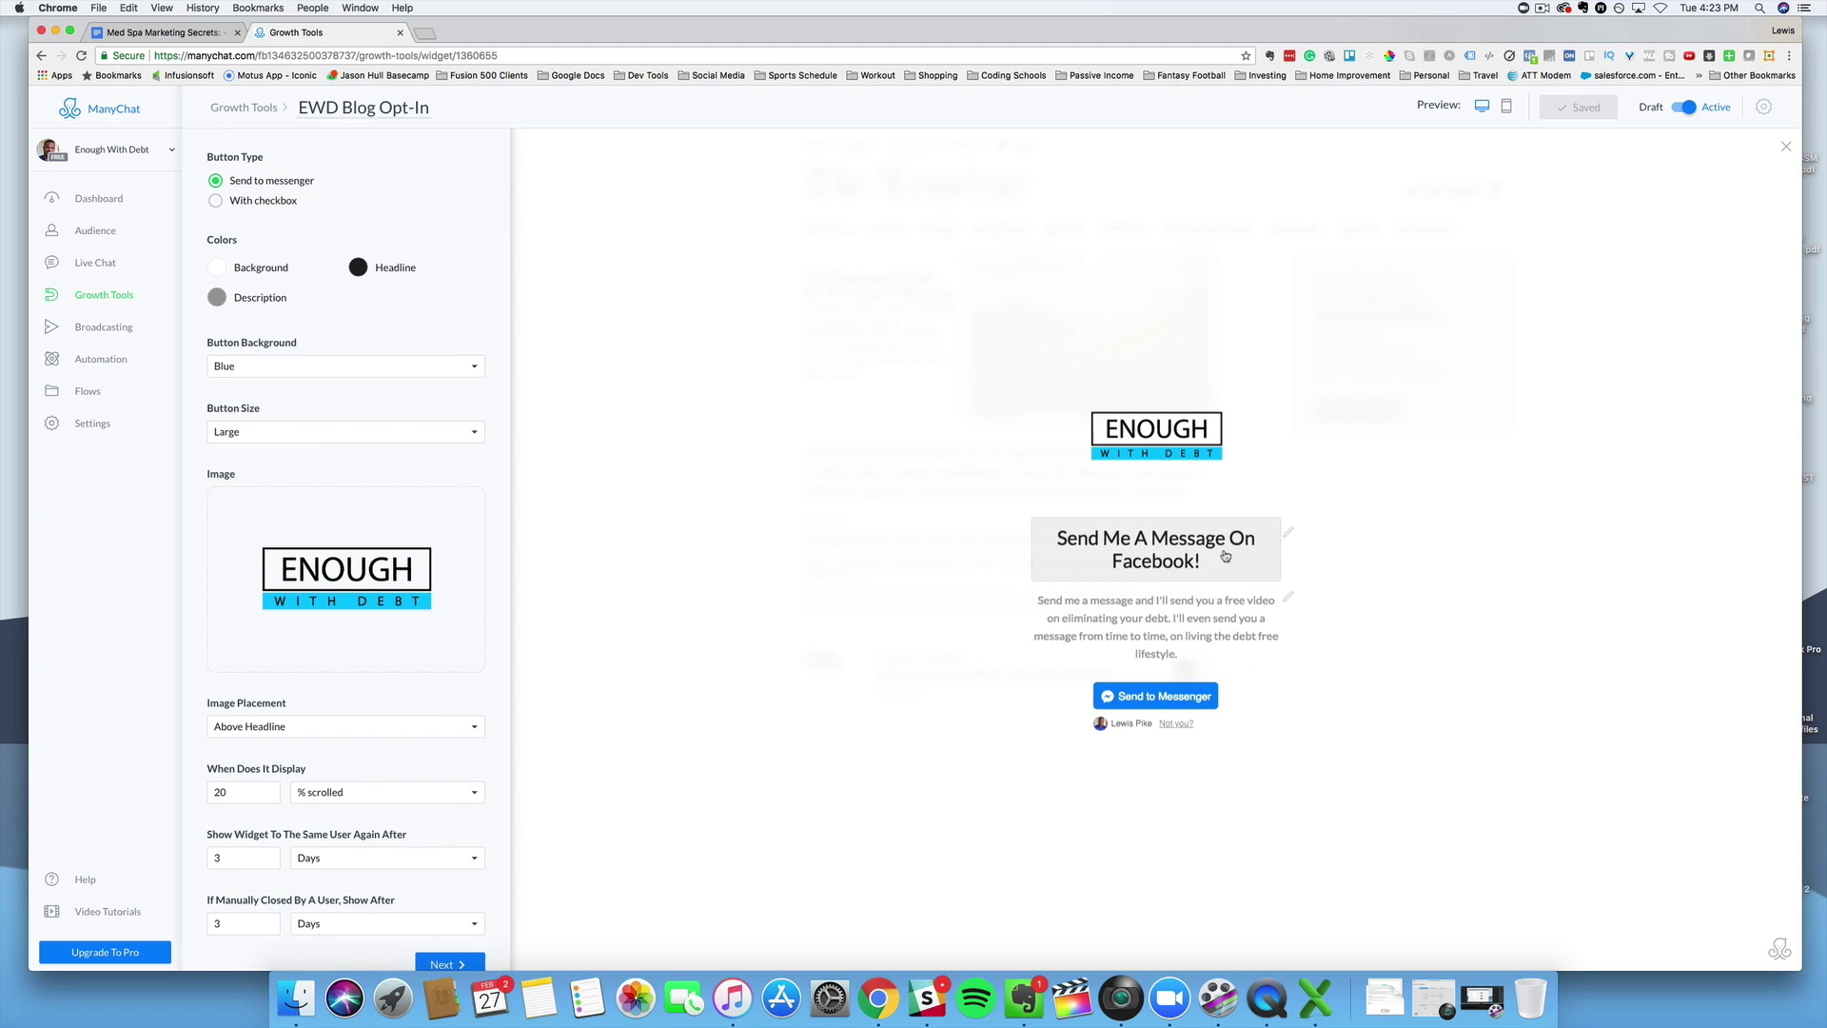
left_click(1278, 536)
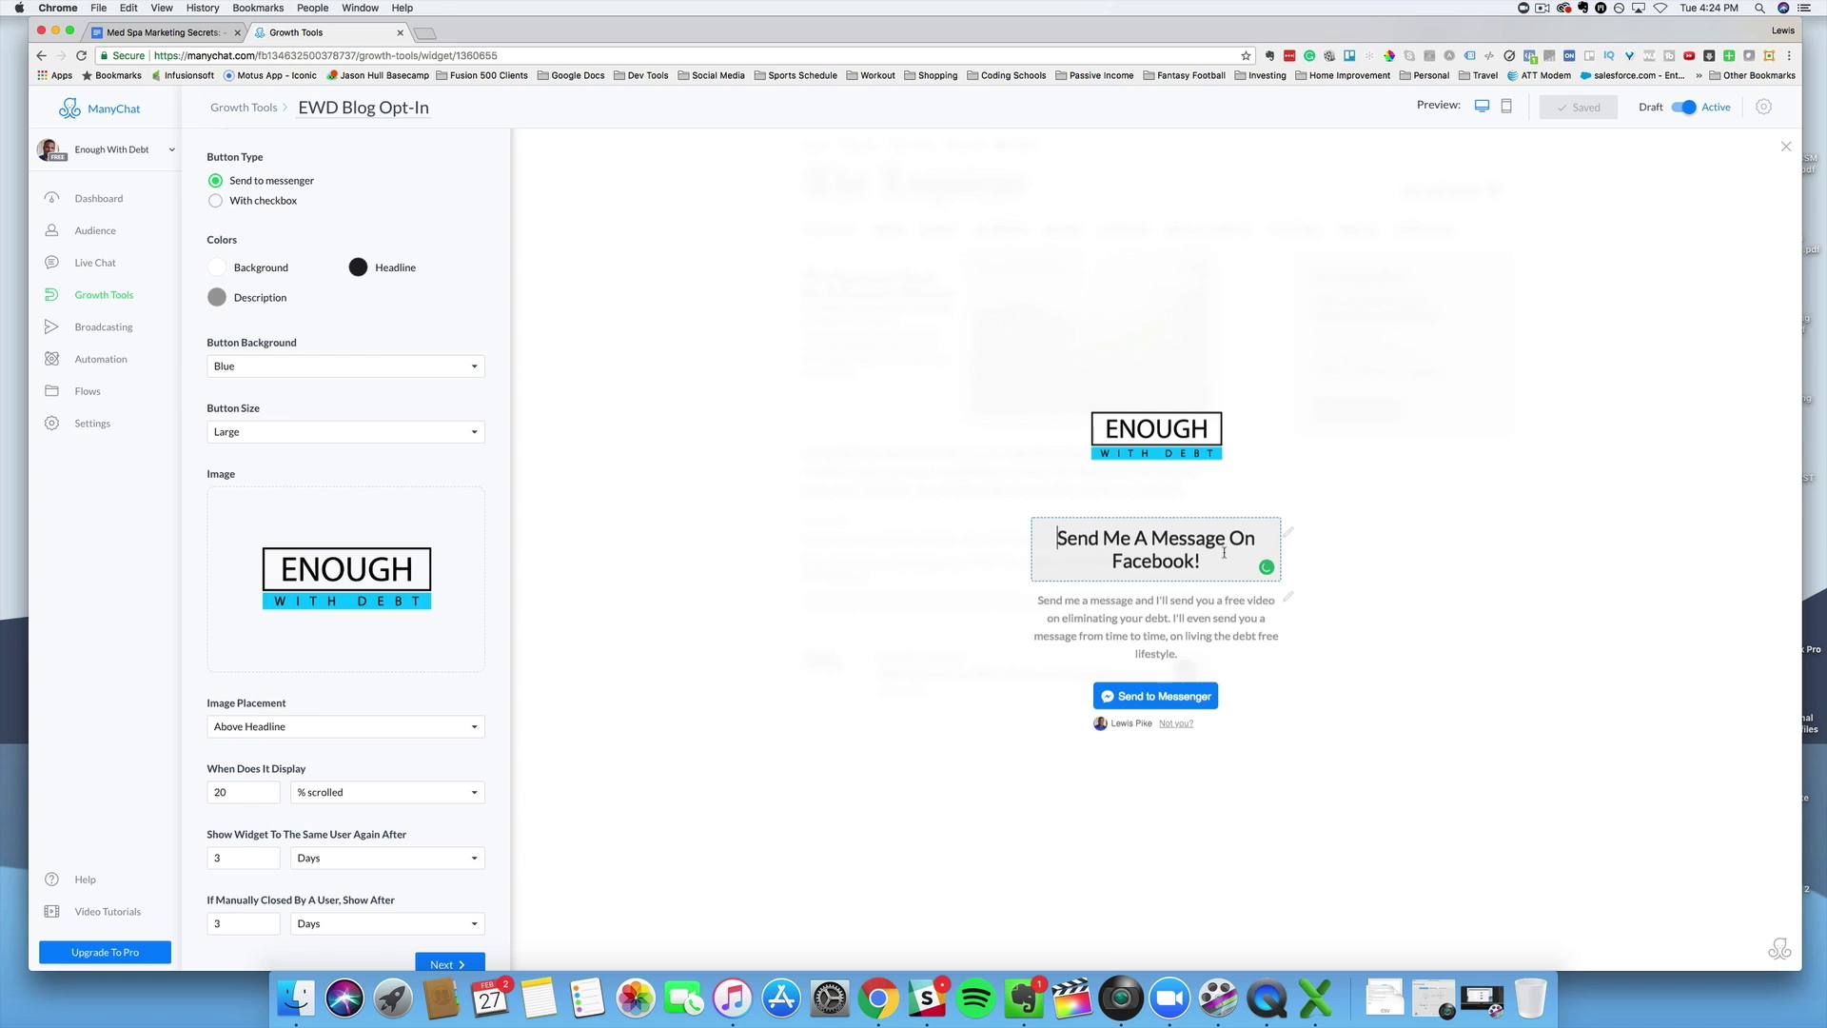
left_click(1177, 636)
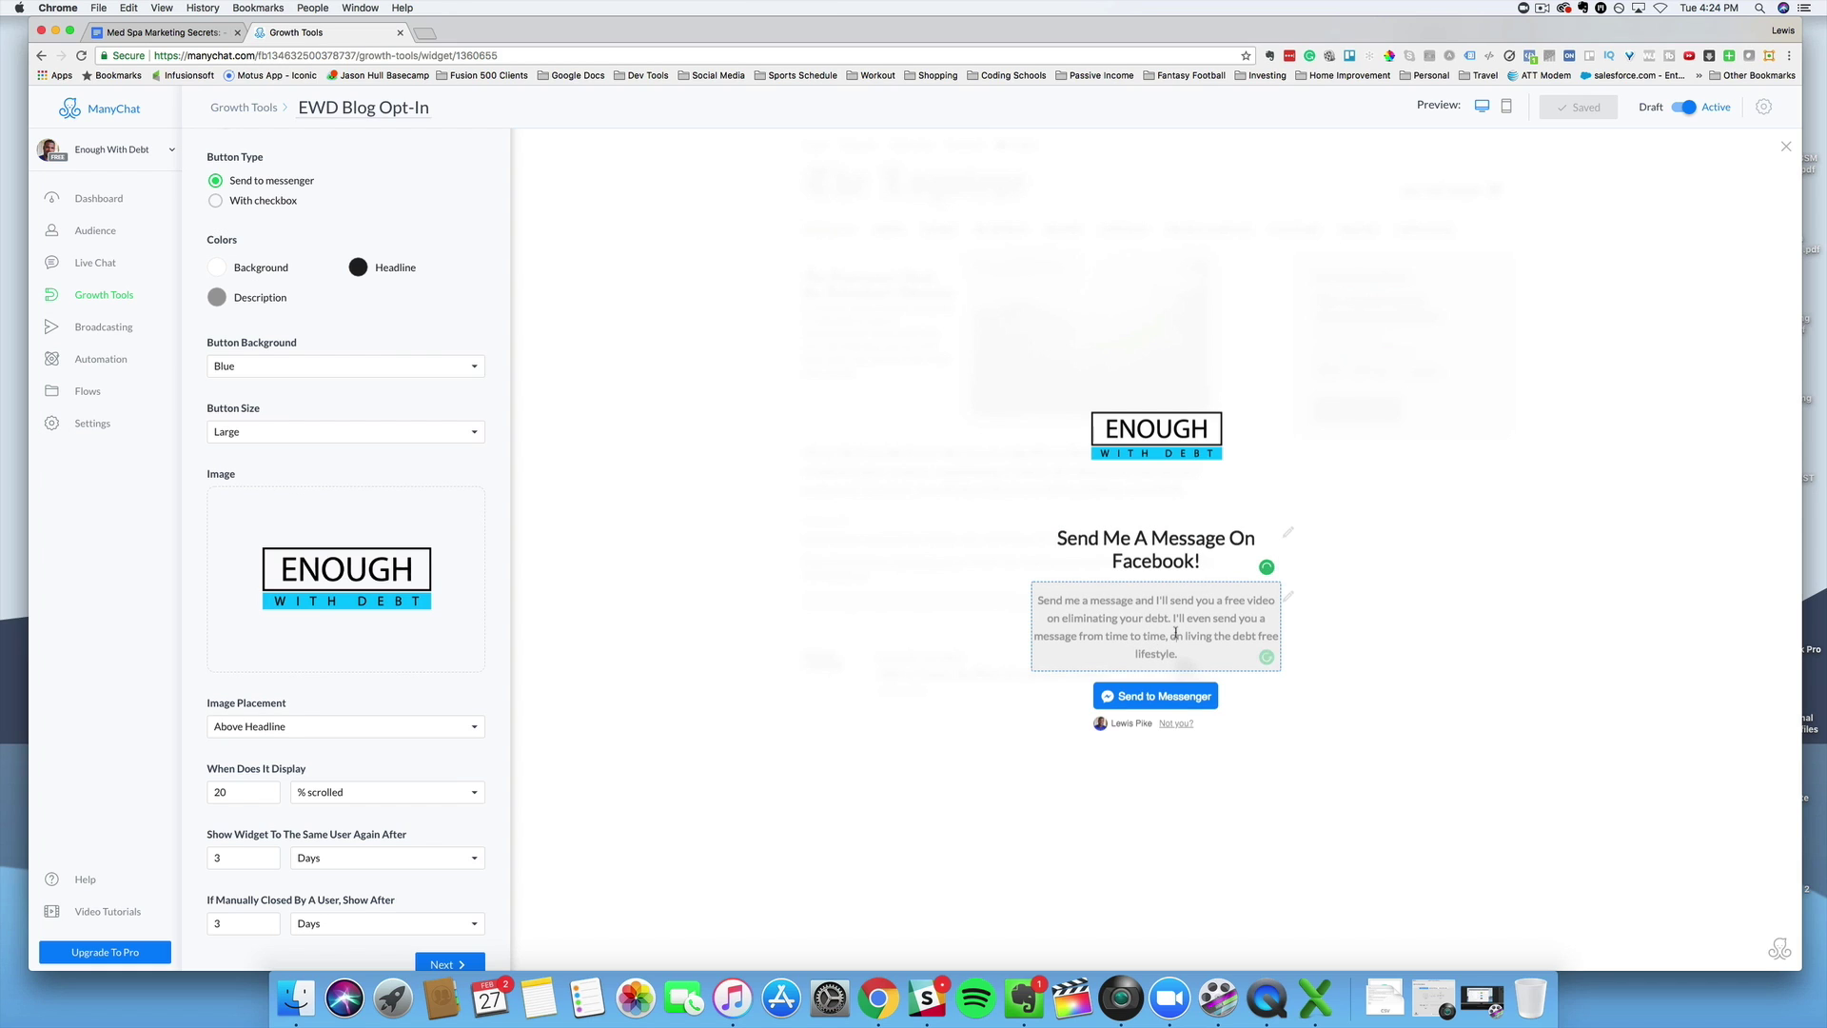
scroll(271, 634, "down", 1)
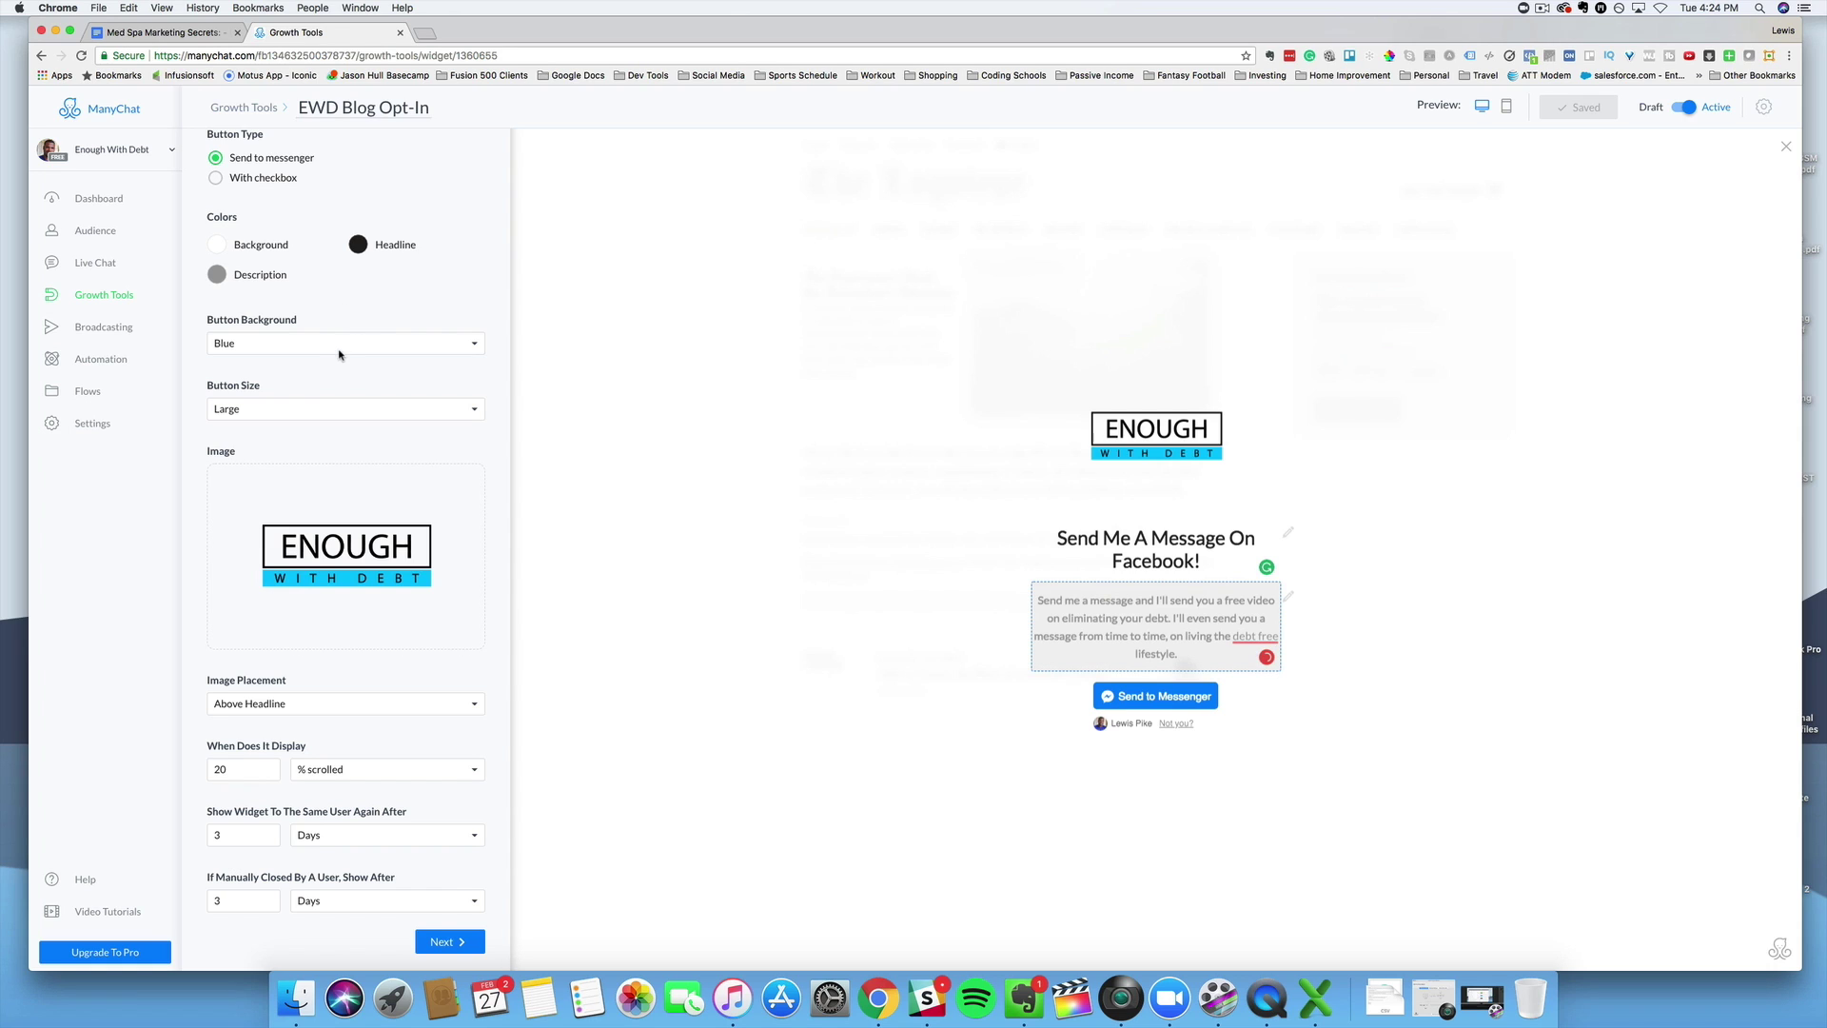
Try the Medium button size on the opt-in widget, and restore it to Large
left_click(338, 409)
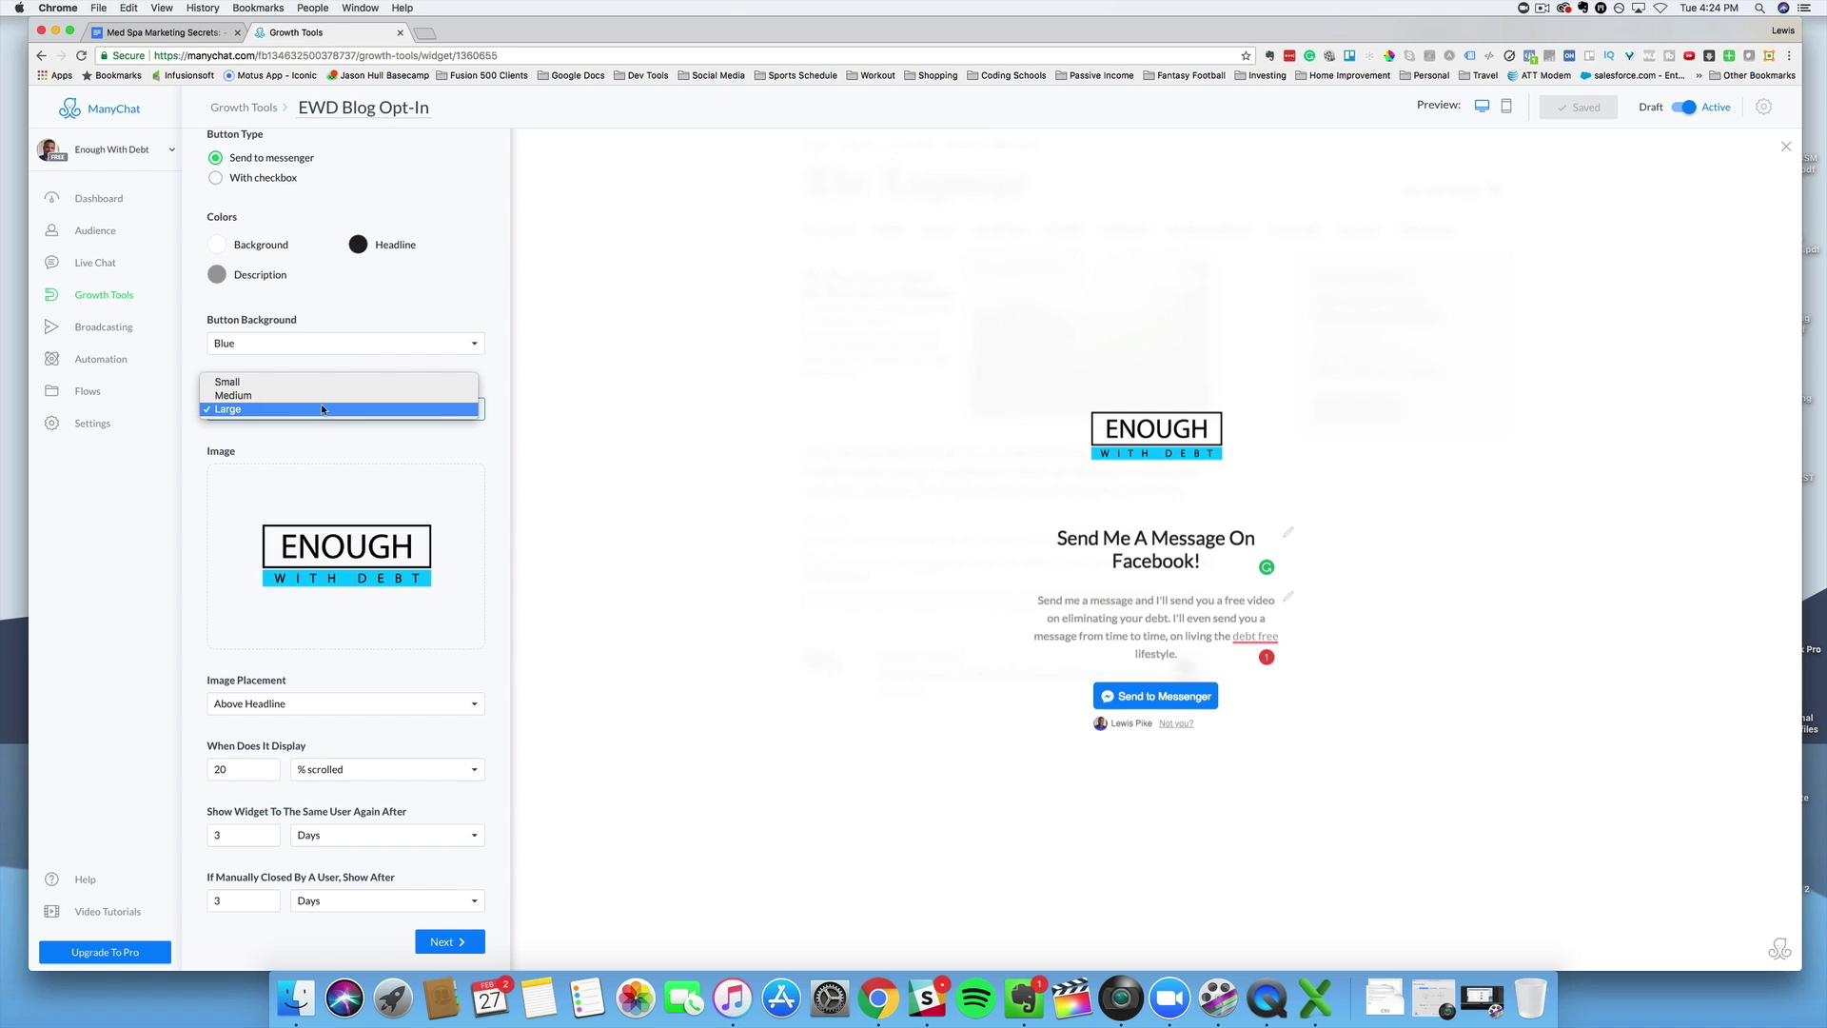
left_click(322, 397)
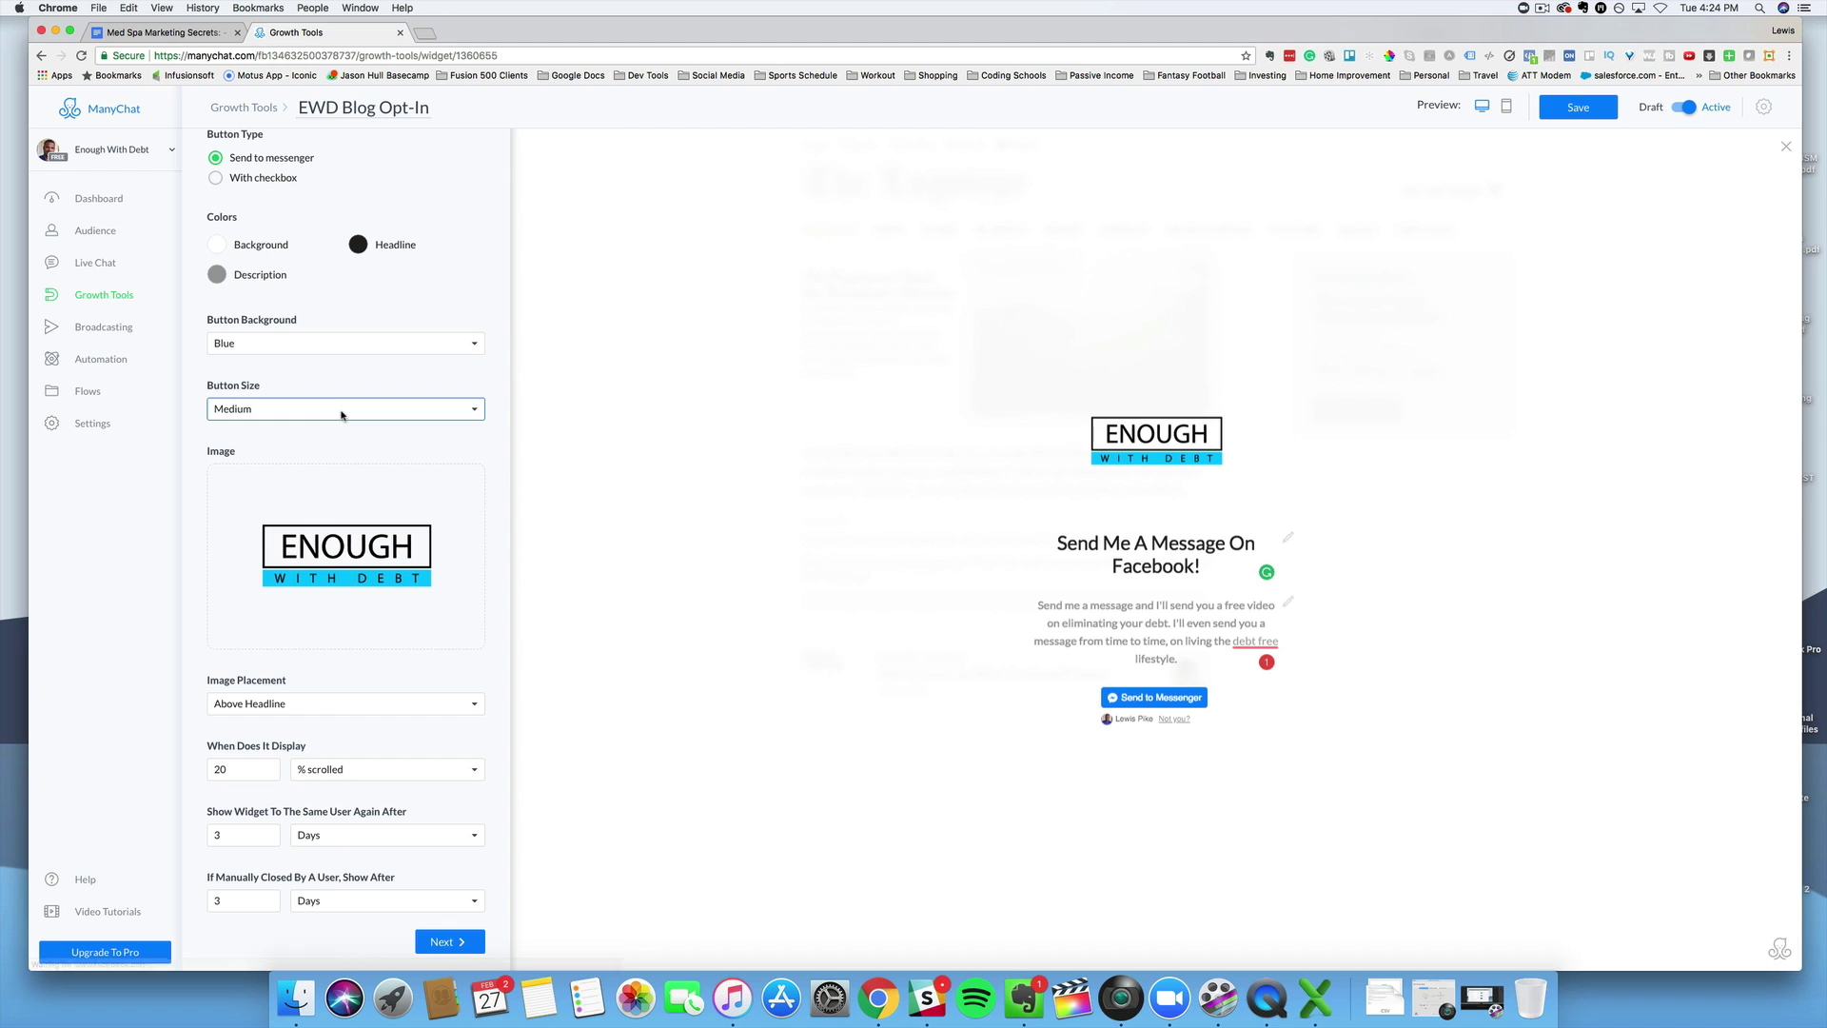
left_click(343, 412)
left_click(304, 422)
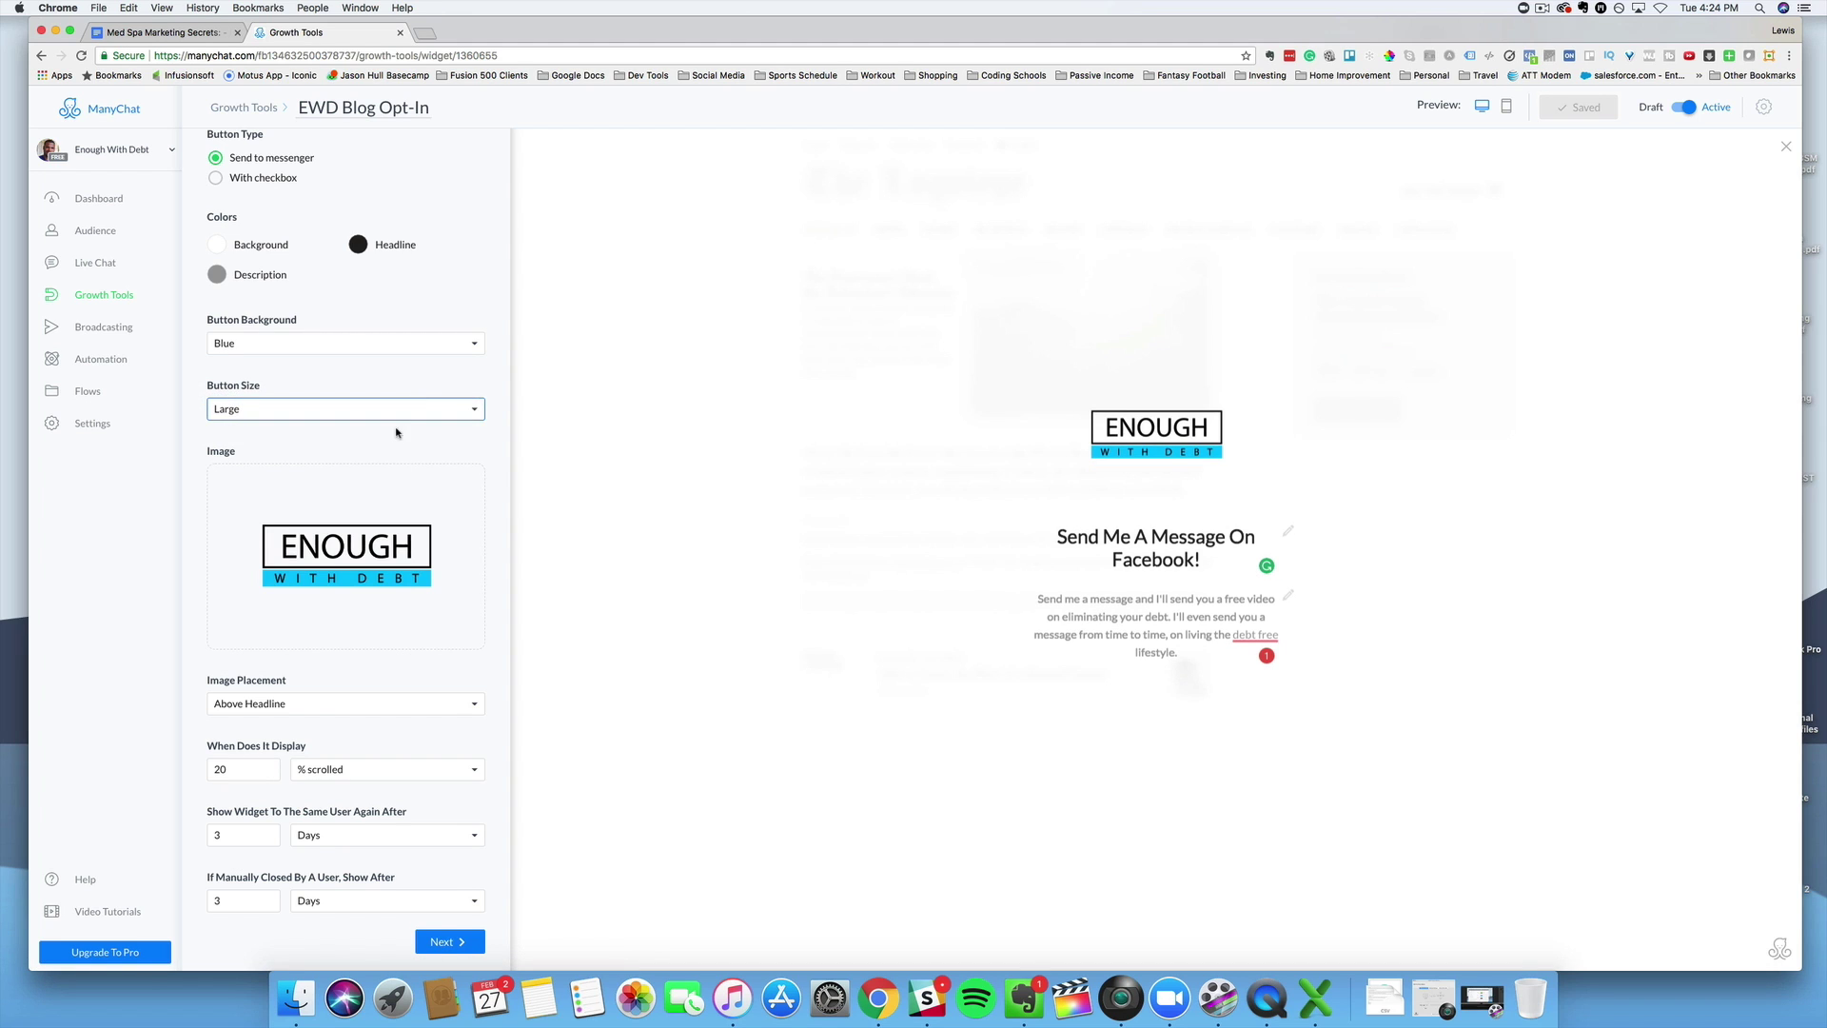
Examine the opt-in widget's submitted state, its opt-in actions and its setup options
left_click(328, 203)
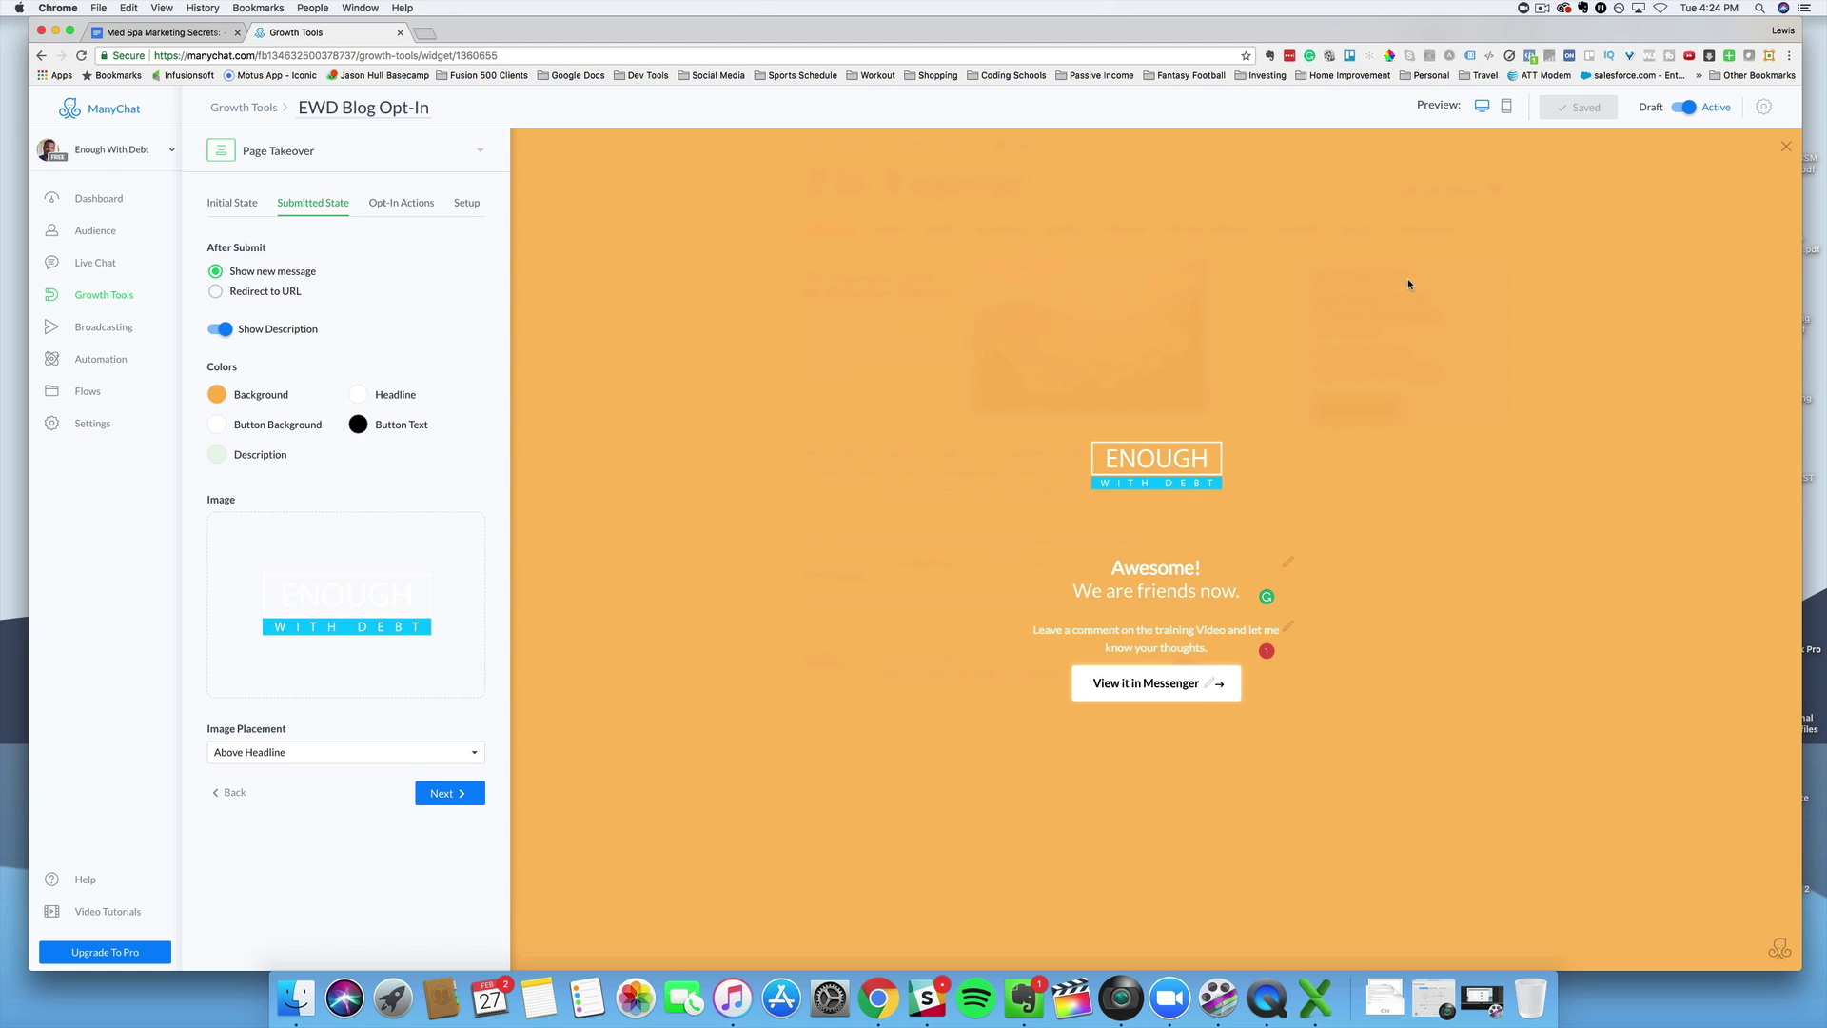
left_click(419, 206)
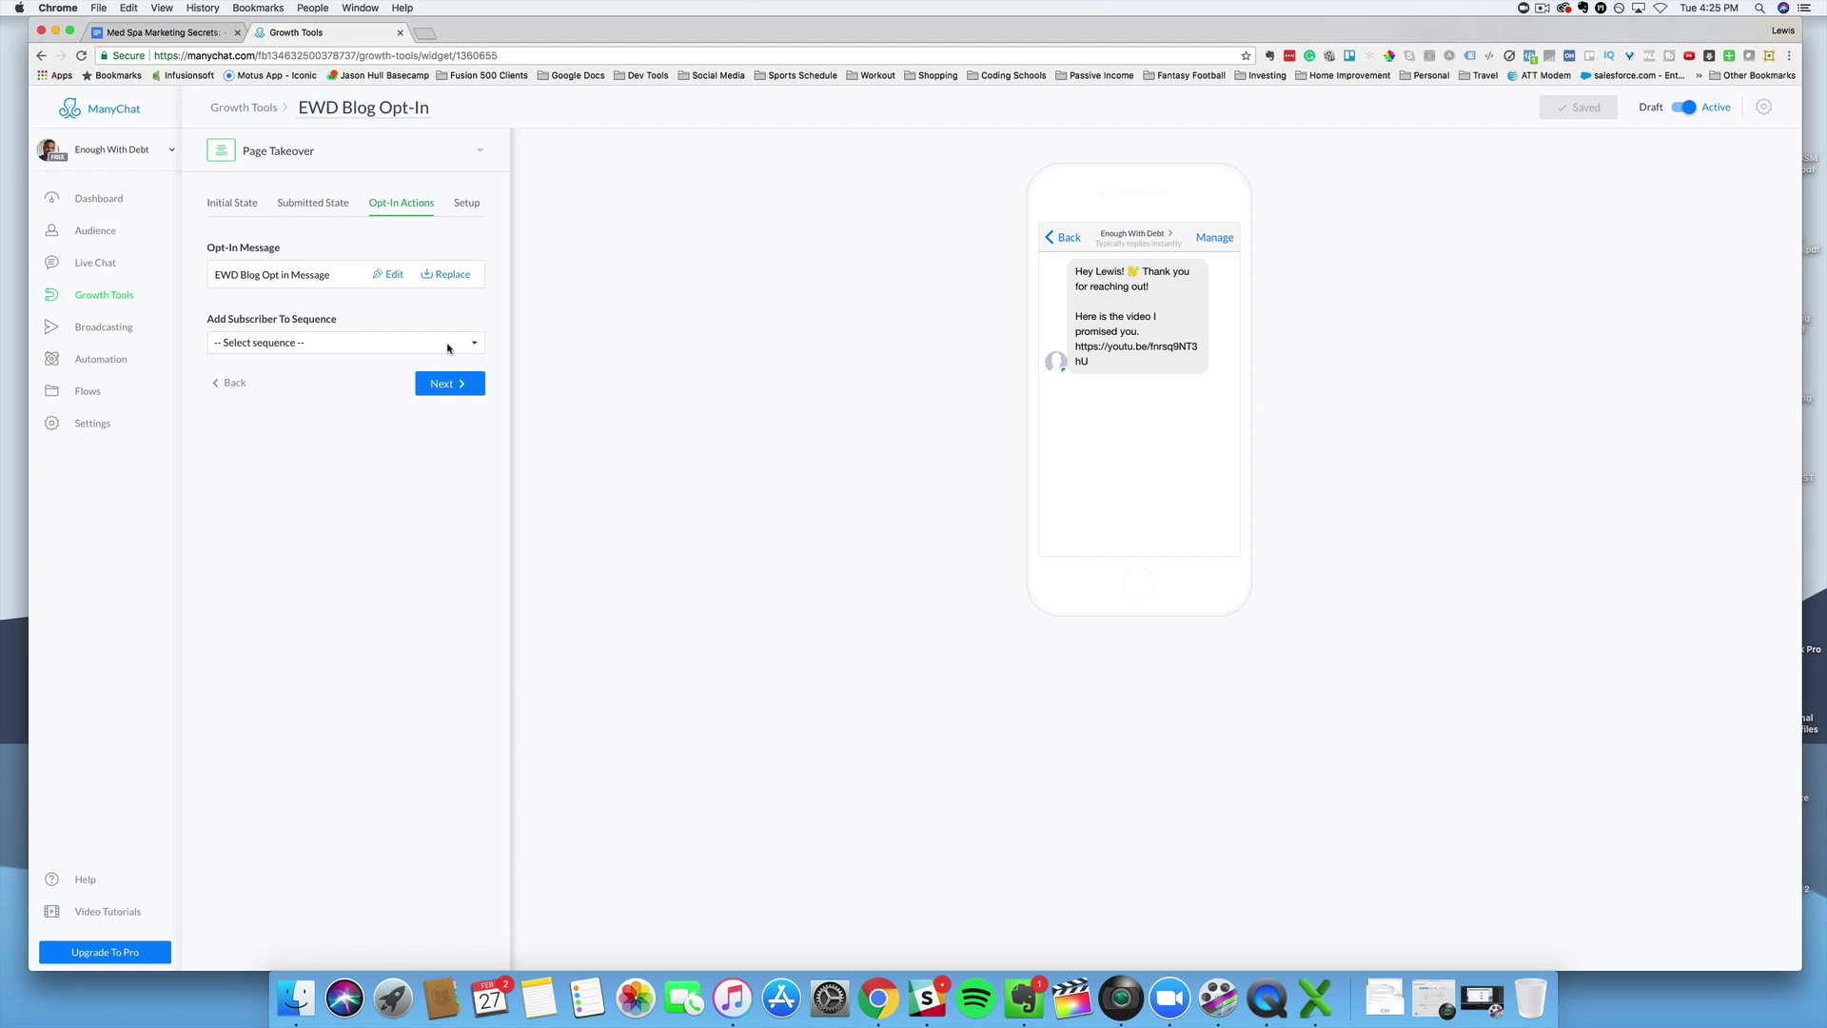
left_click(463, 203)
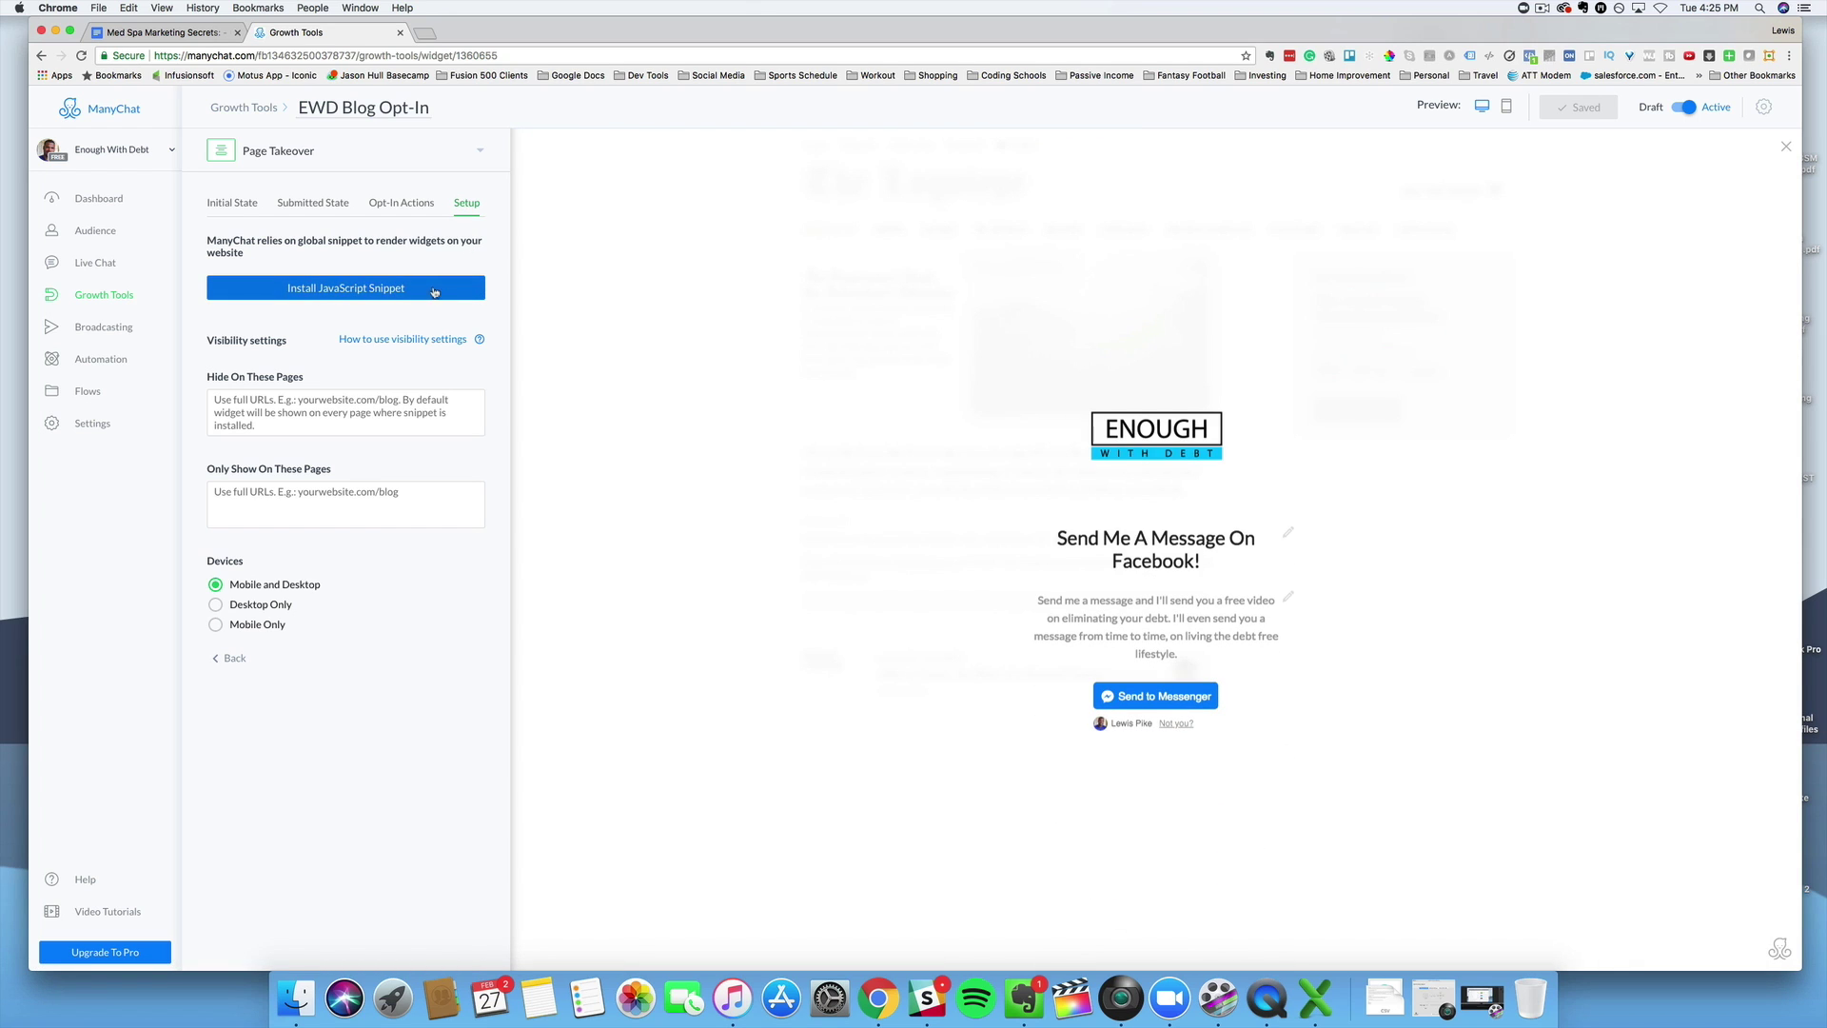
Review the authorized websites for the widget, copy the ManyChat JavaScript snippet to the clipboard, and close the website setup
left_click(375, 289)
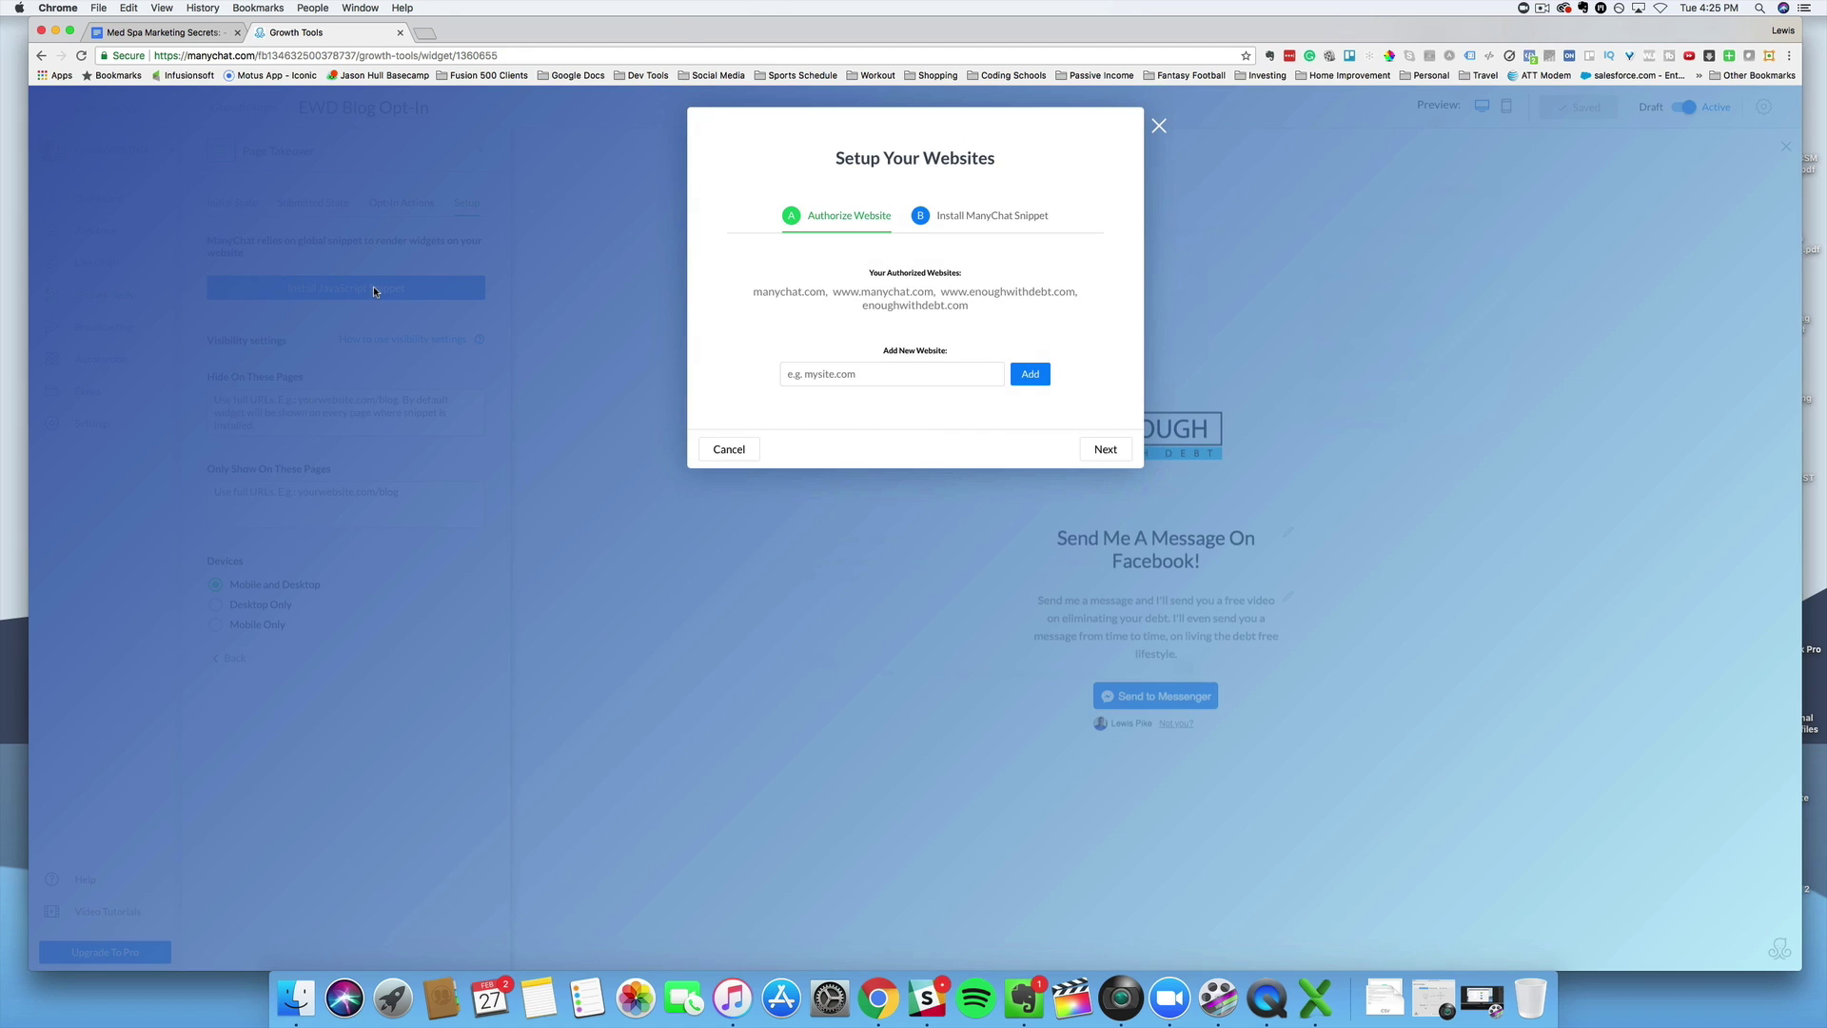
left_click(829, 373)
left_click(985, 219)
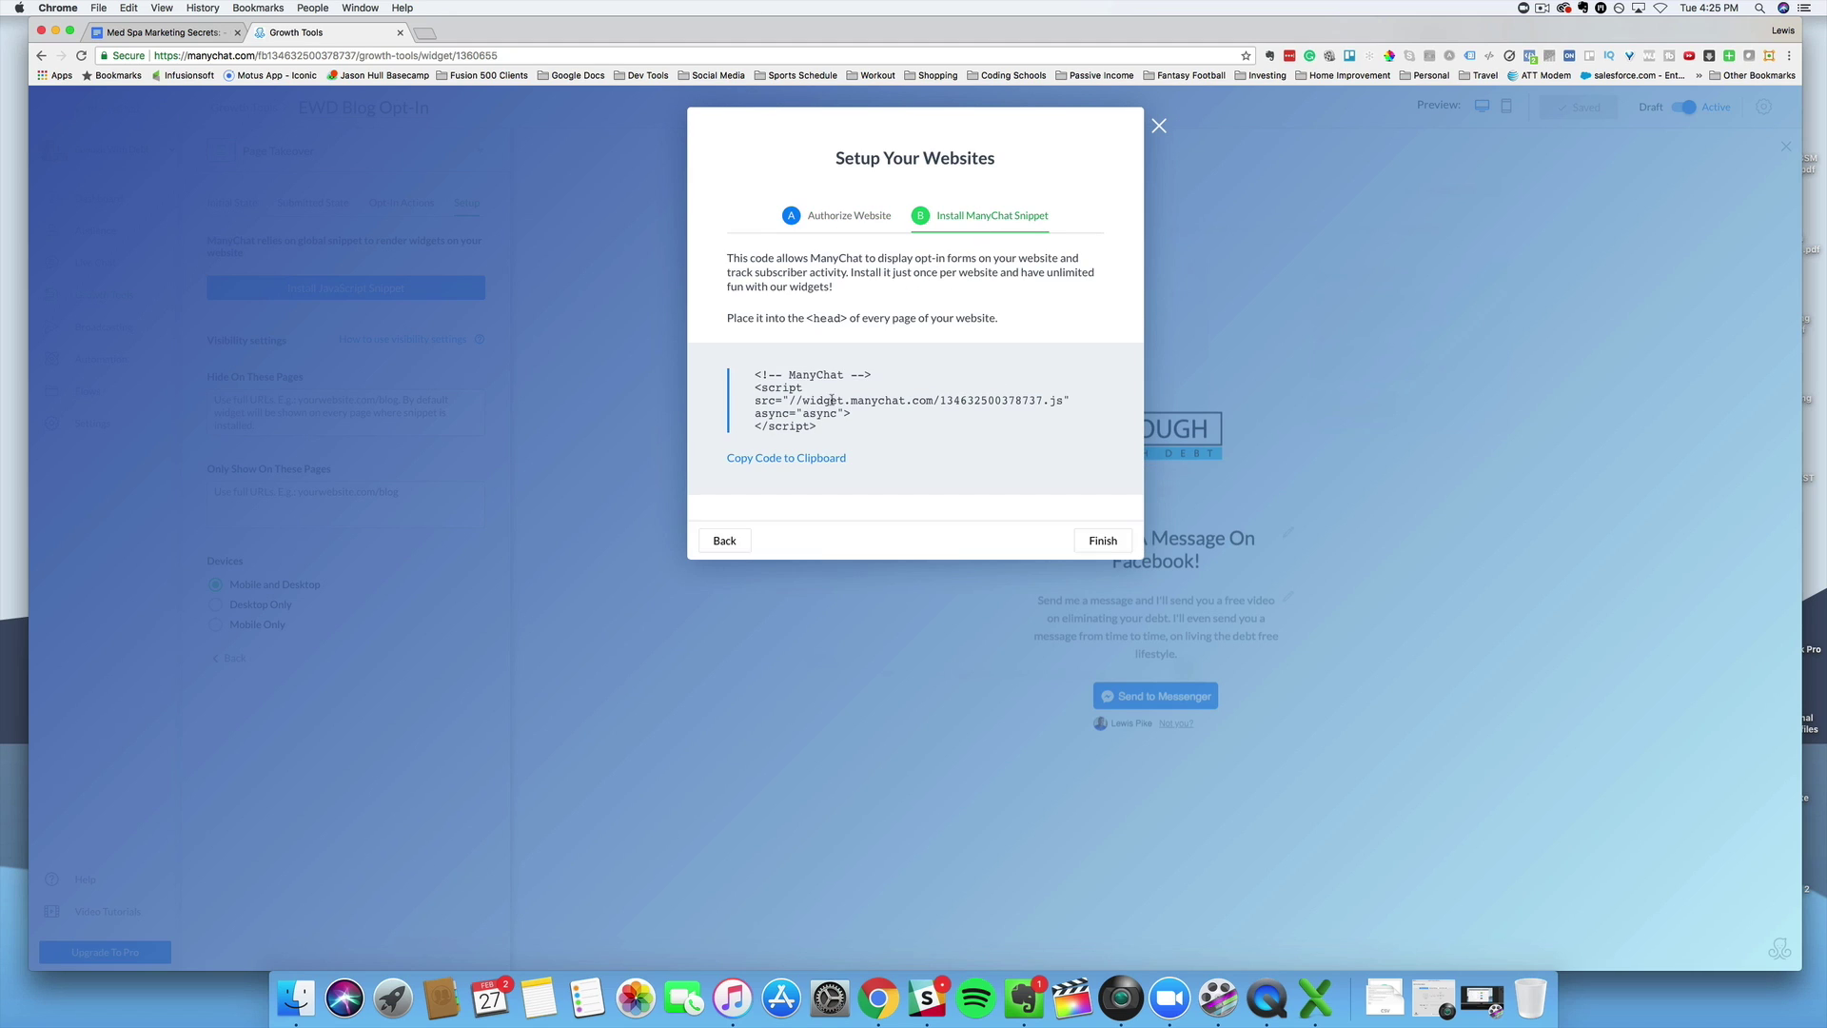
left_click(808, 457)
left_click(541, 254)
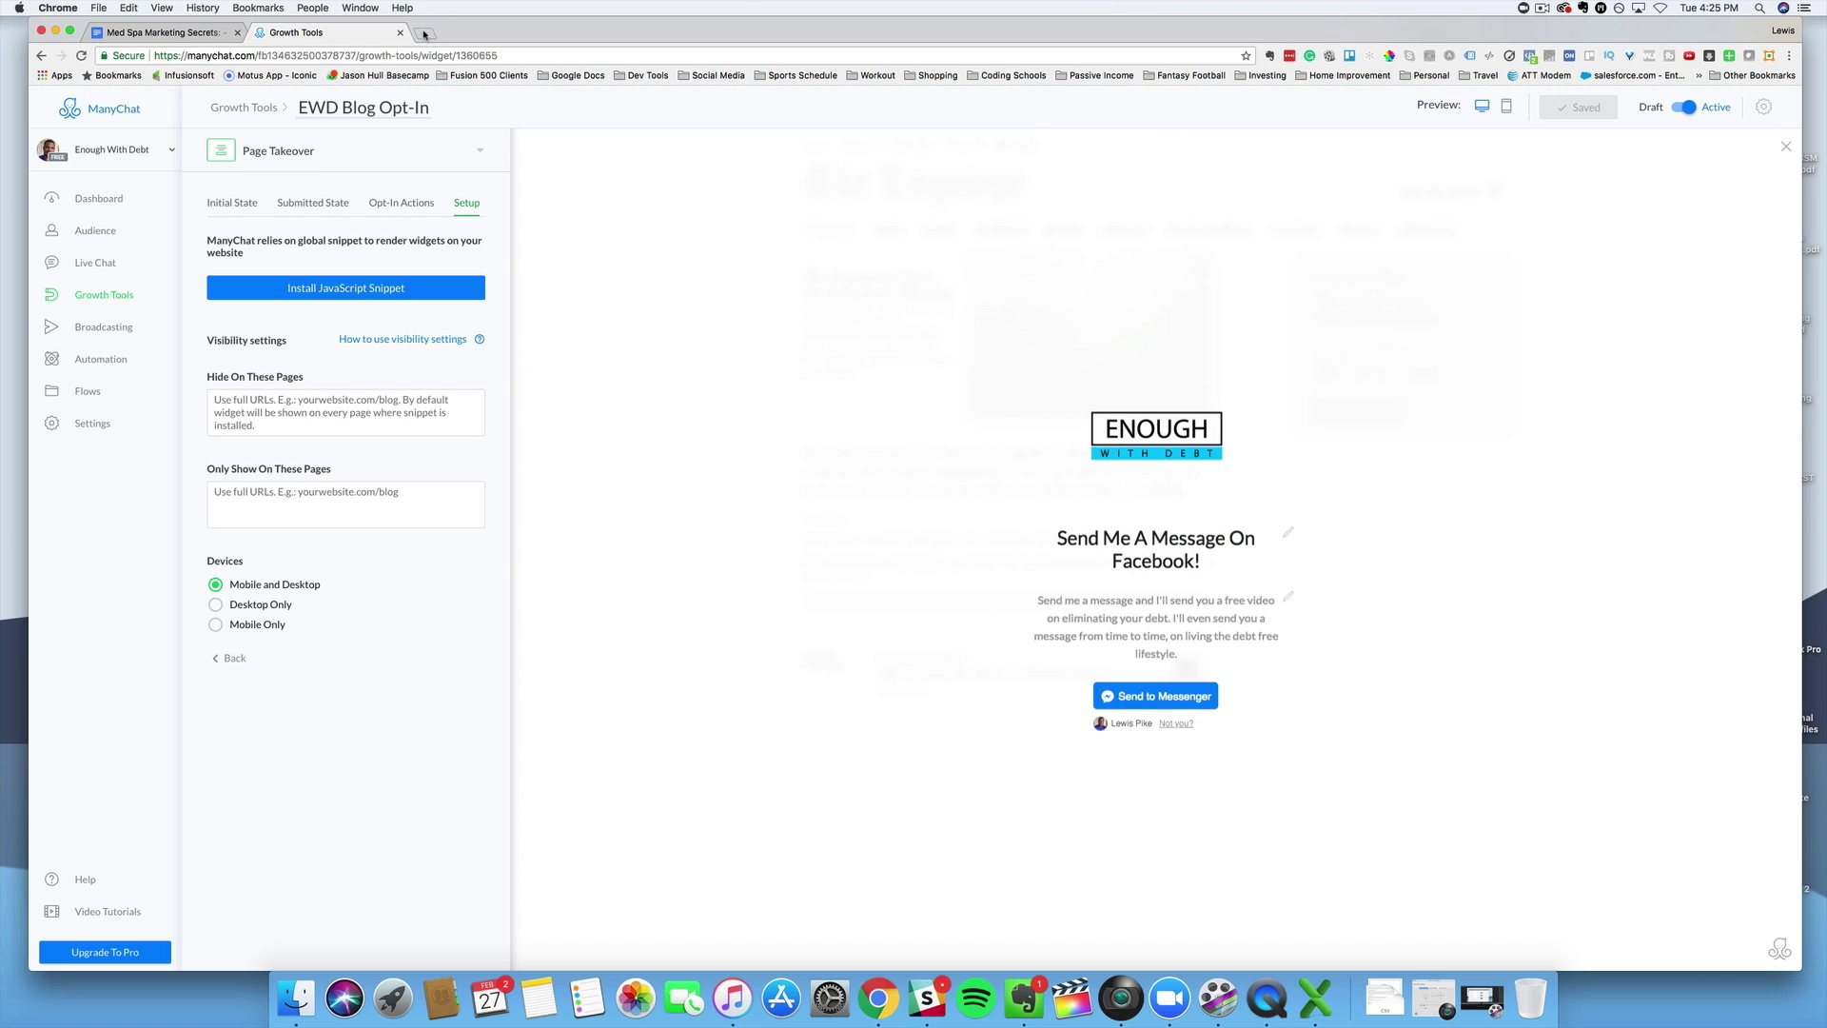
left_click(425, 34)
type("www.en")
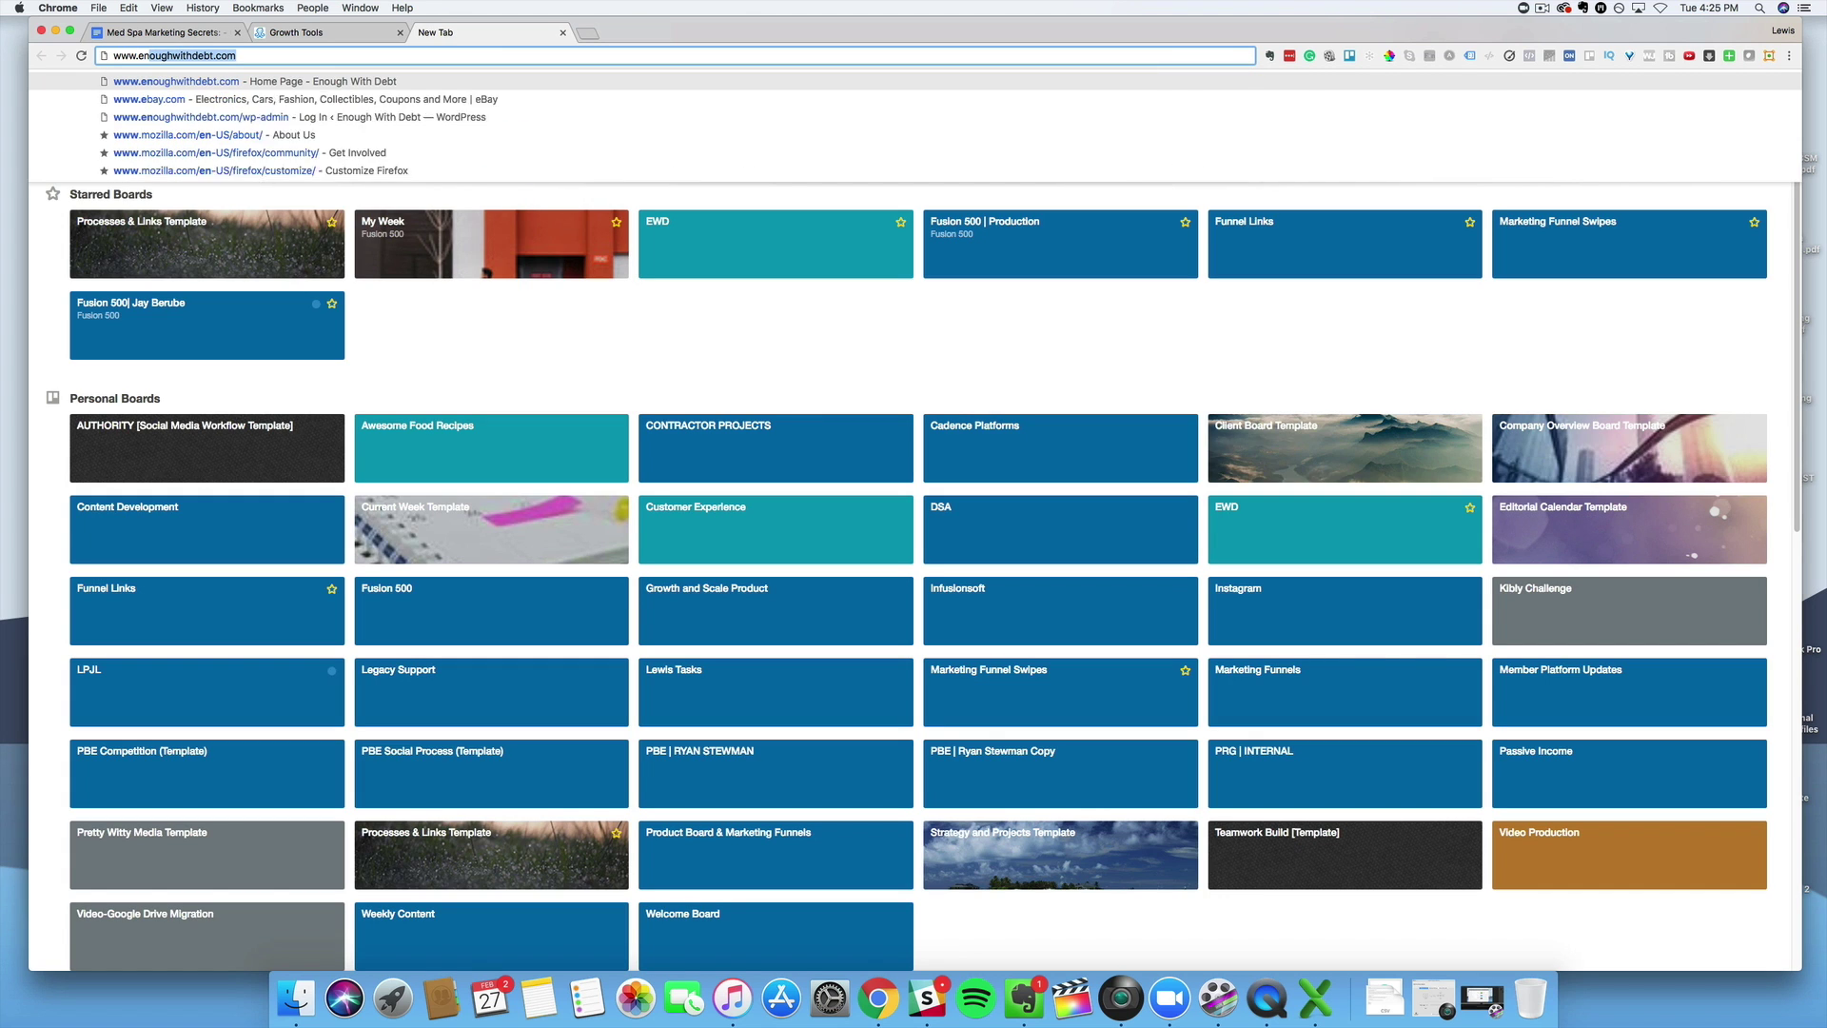
key("Return")
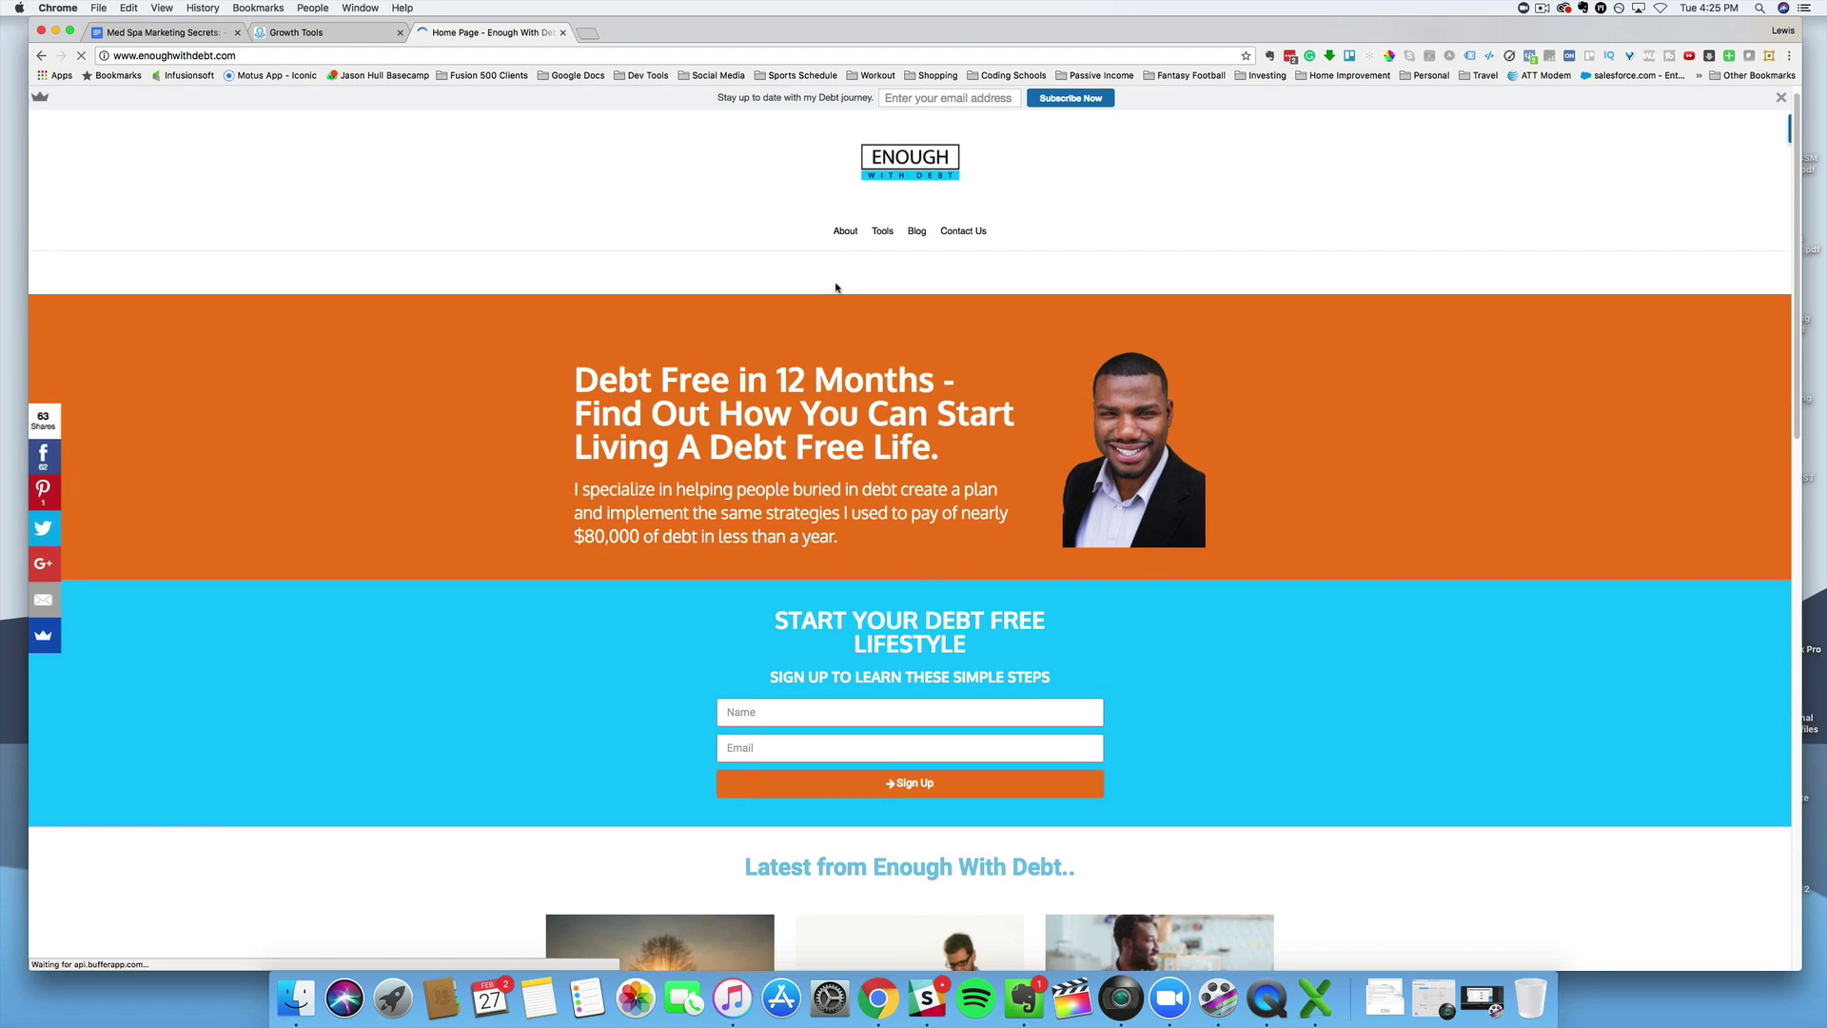
scroll(836, 286, "down", 2)
scroll(836, 287, "down", 6)
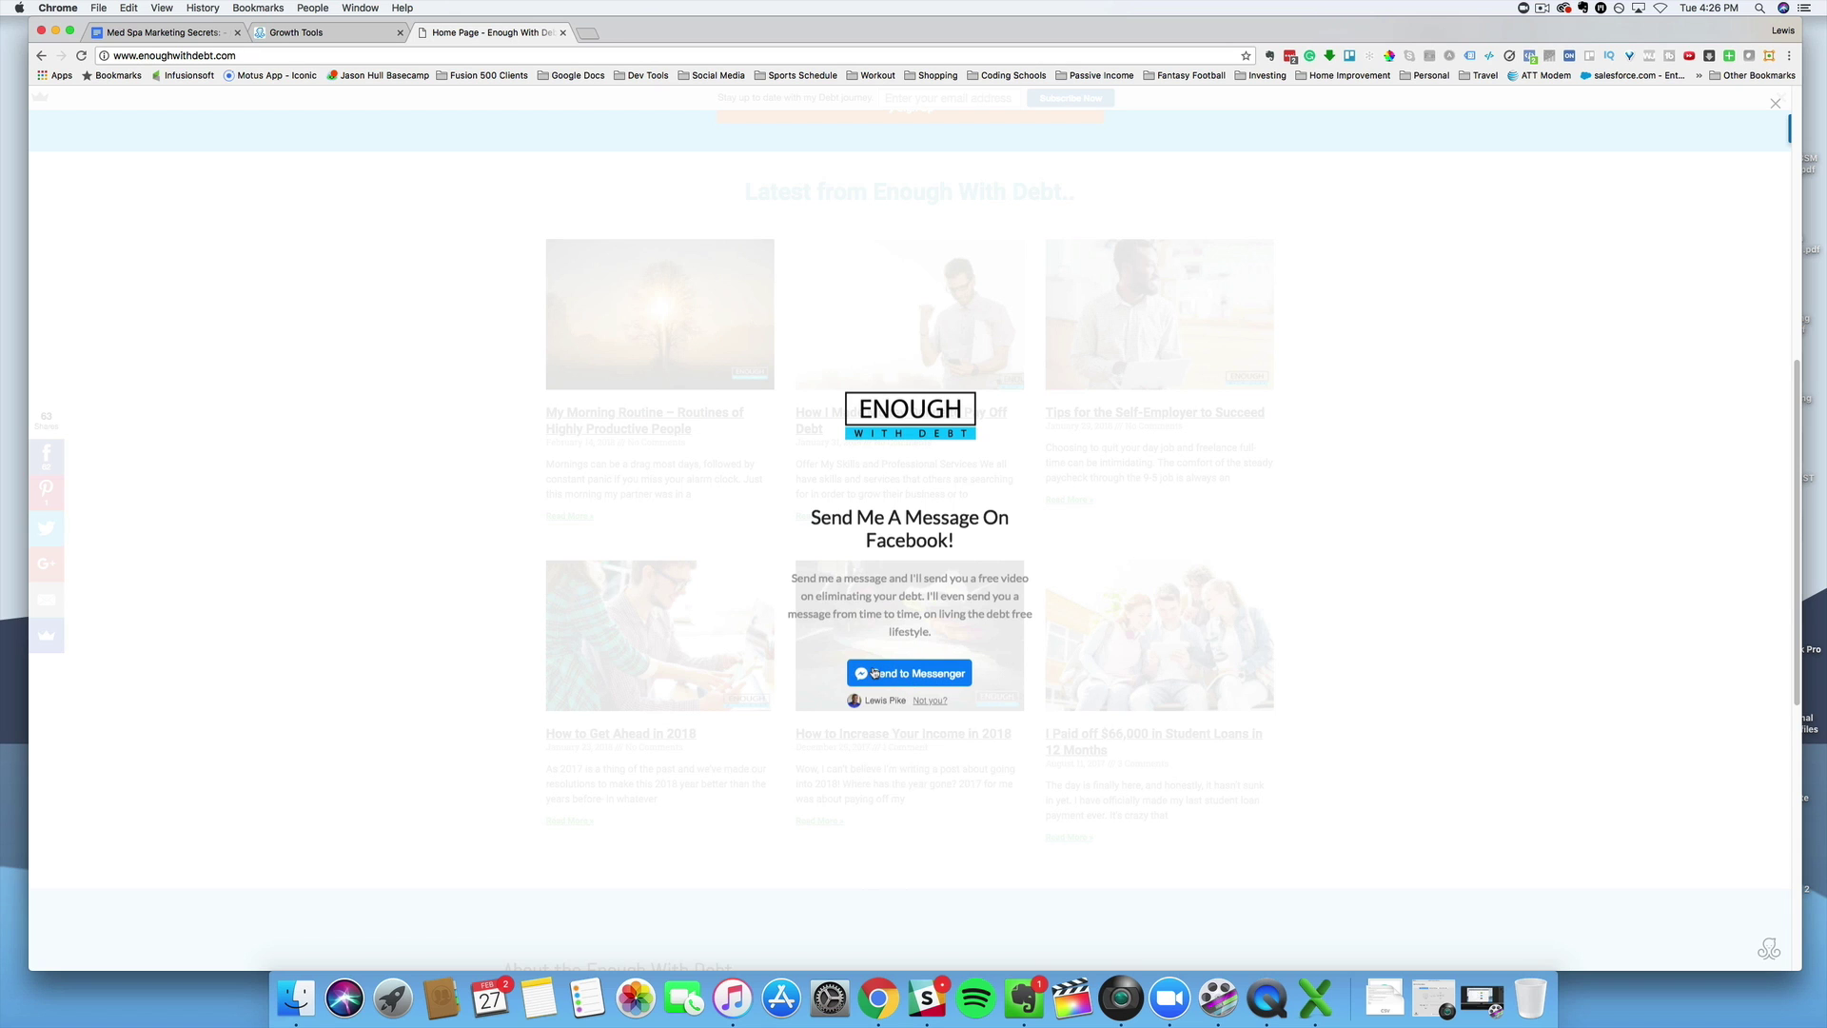
left_click(1776, 102)
left_click(348, 33)
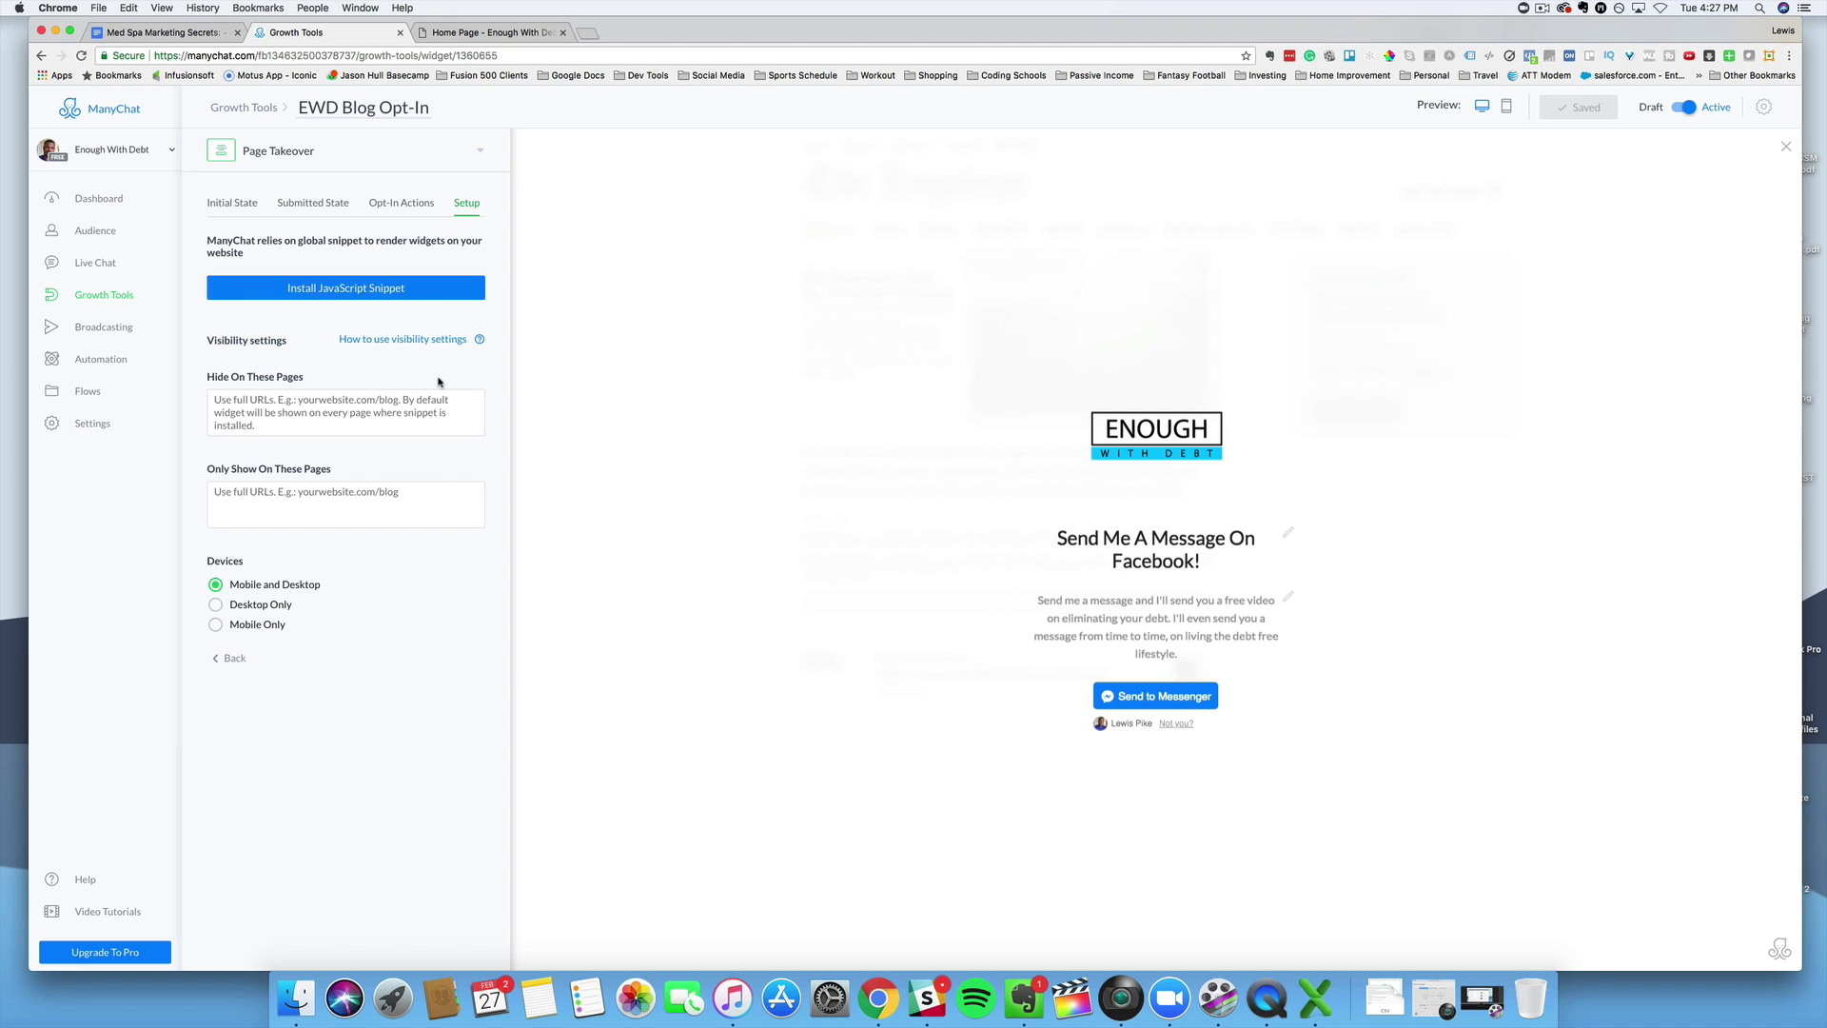
left_click(1543, 9)
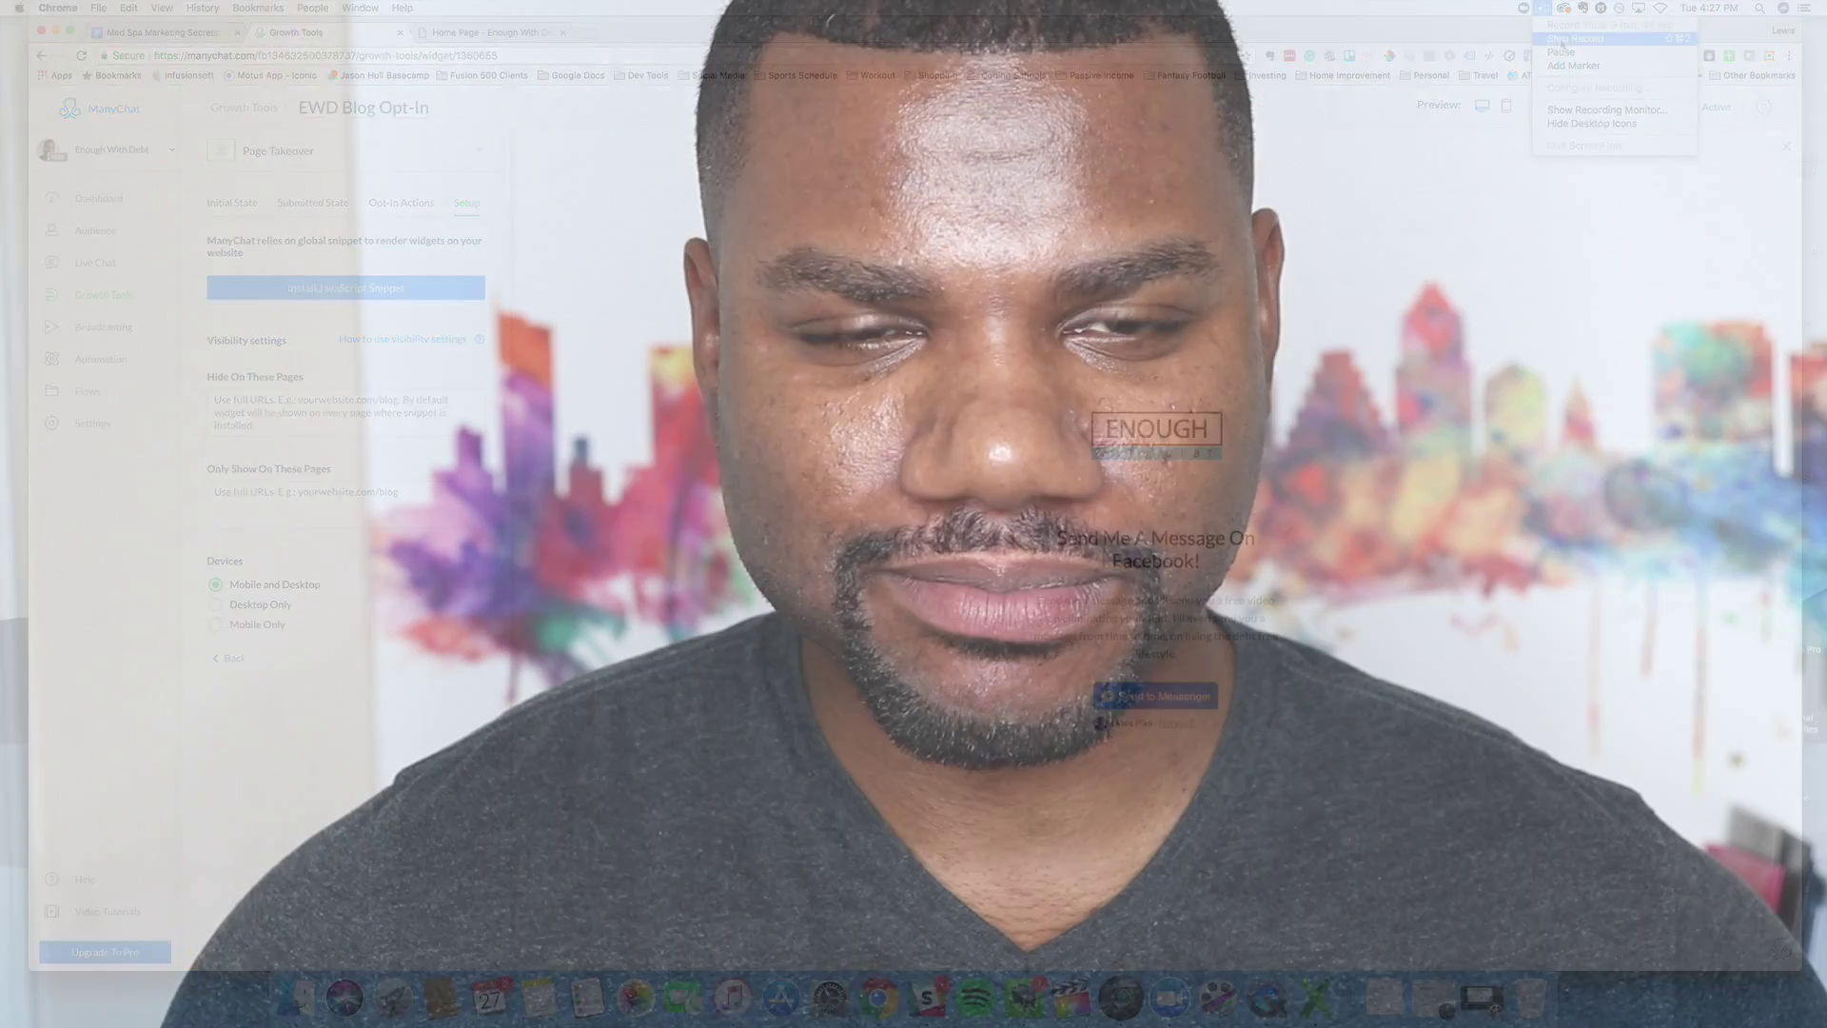